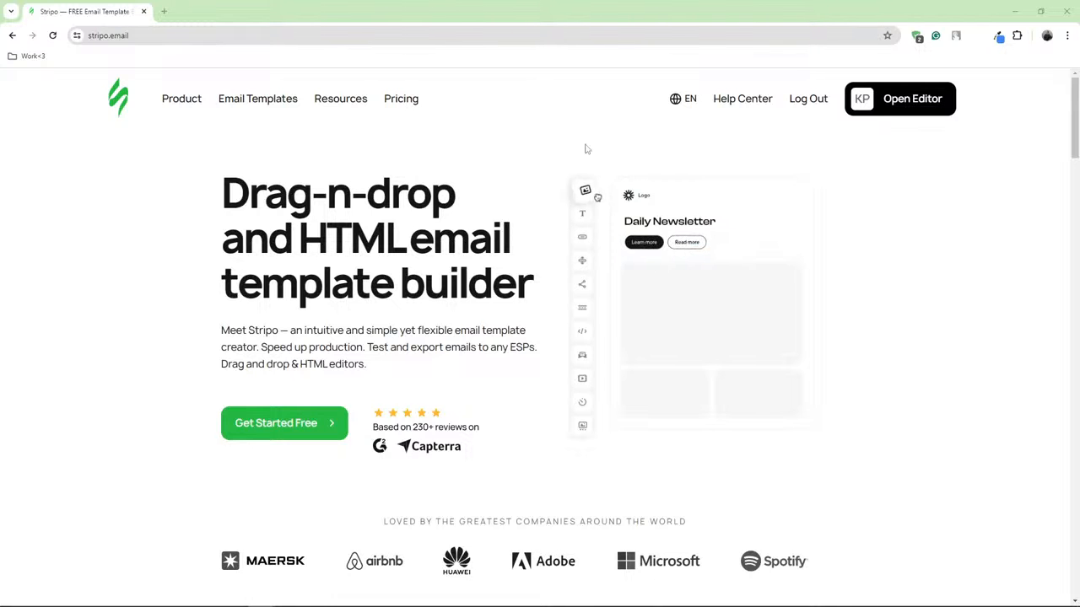
key("ctrl+t")
type("https://www.pickles.com.au/cars/item/-/details/CP--09-2018-Audi-A3-8V-MY18-Hatchback-5-seats-5-doors/734484/")
key("Return")
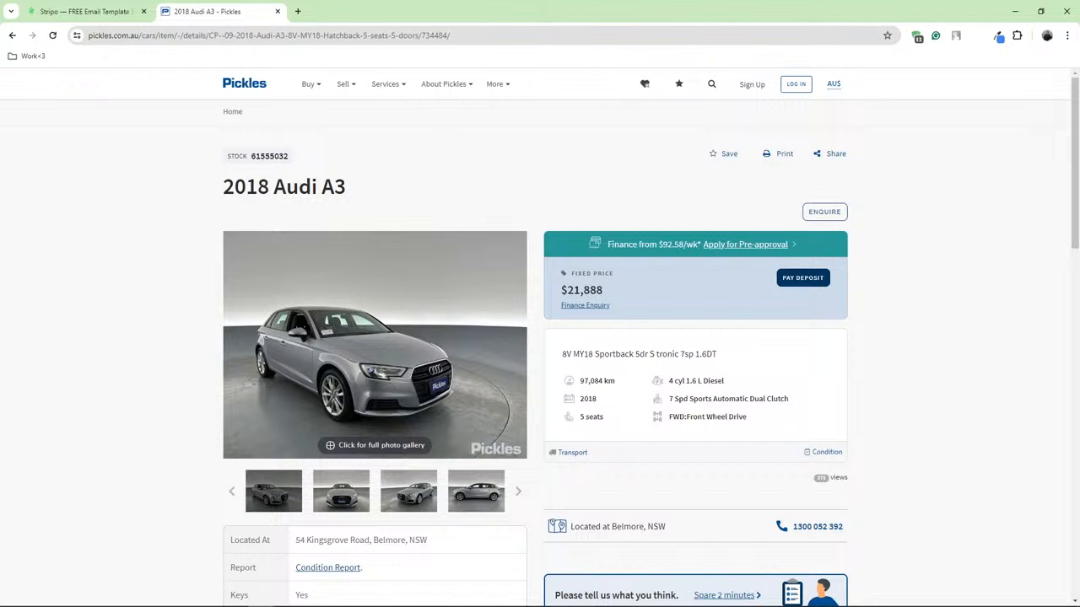
Inspect the Audi A3 page's source code, search it for "og:" and review the Open Graph meta tags, then close the inspector
right_click(884, 228)
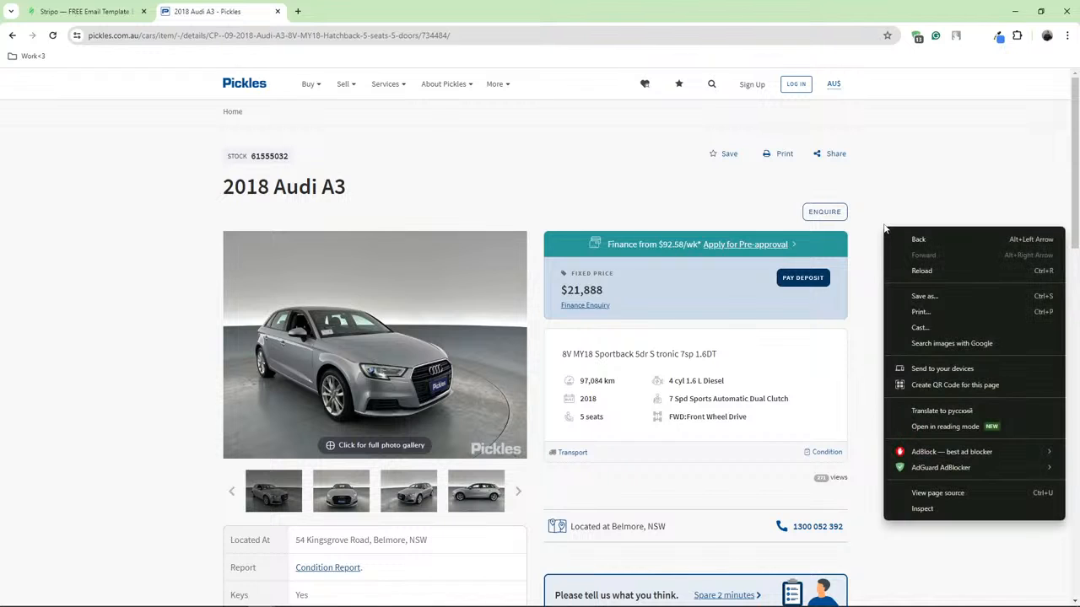
left_click(923, 510)
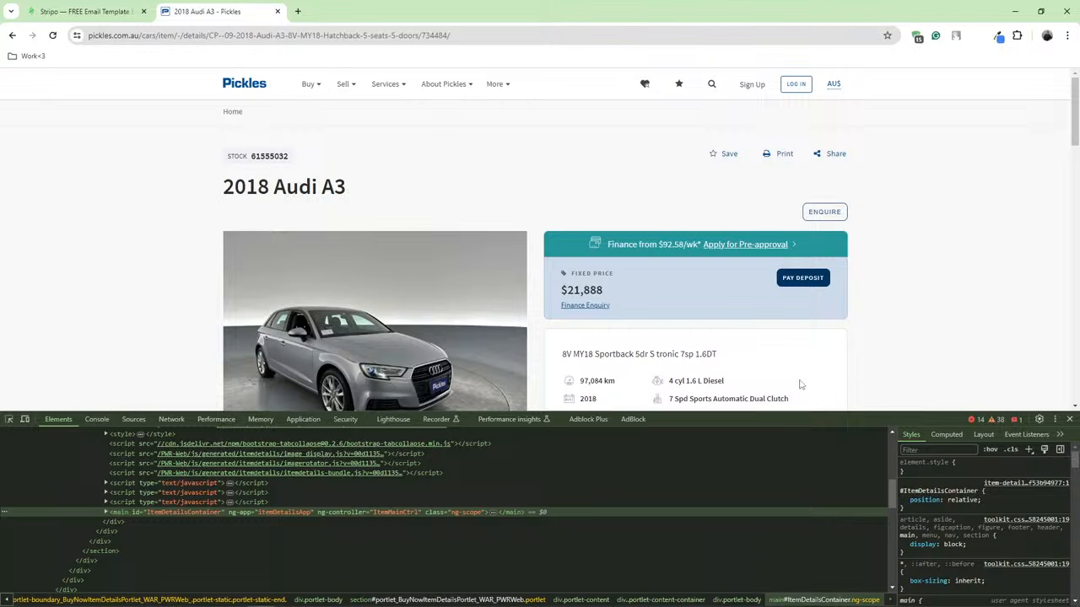
key("ctrl+f")
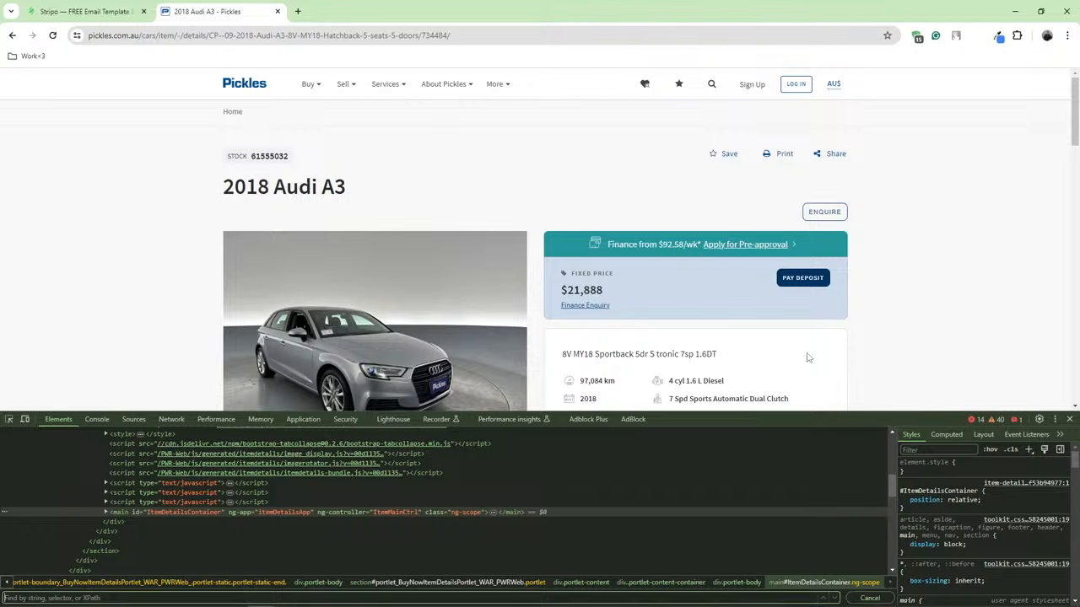
type("og")
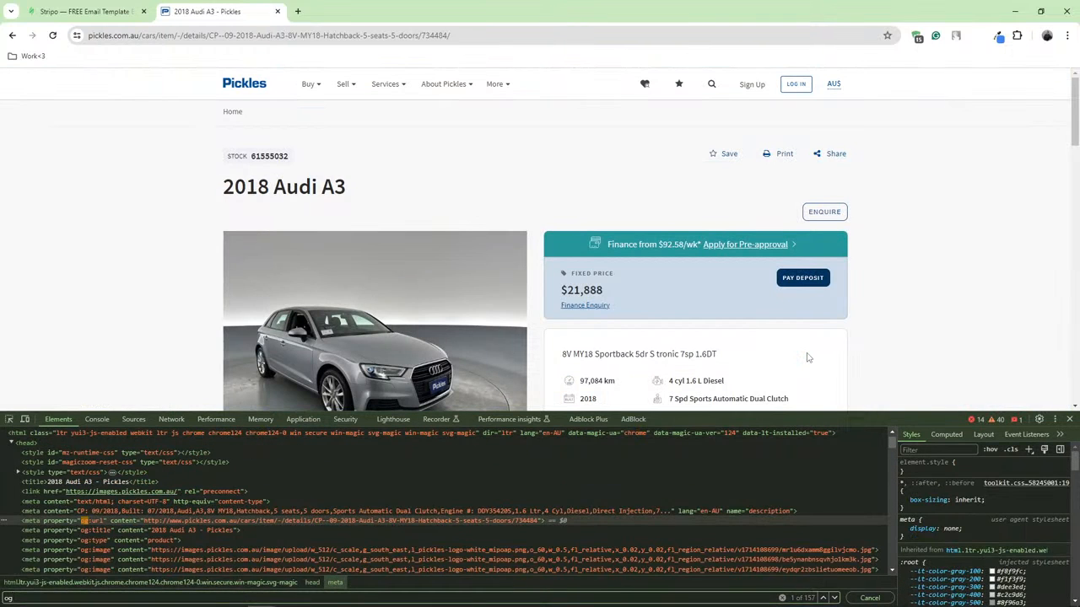
type(":")
type(":")
scroll(111, 536, "down", 4)
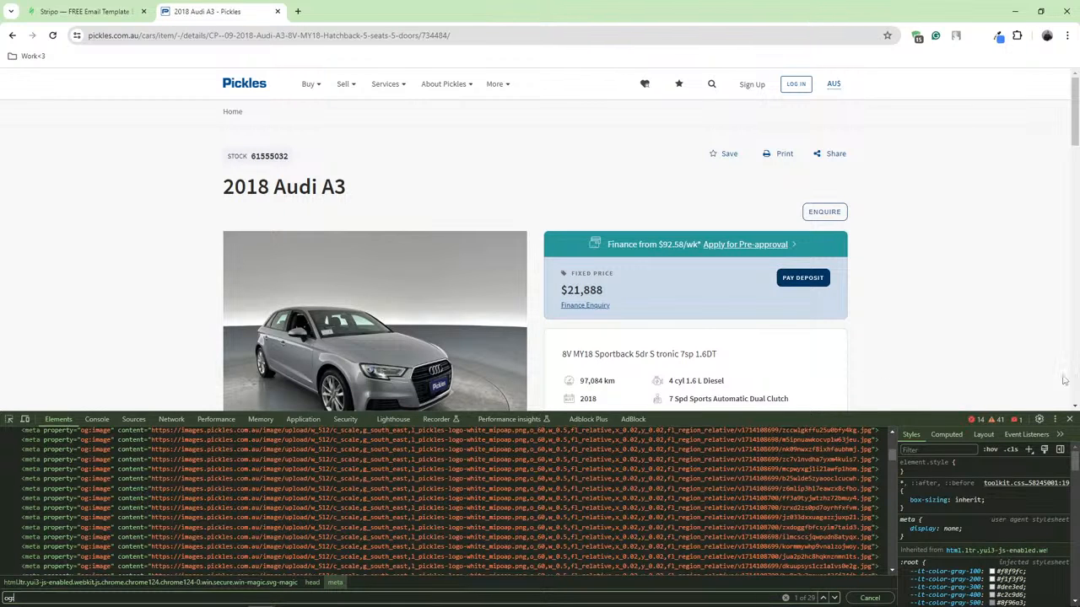
left_click(1071, 419)
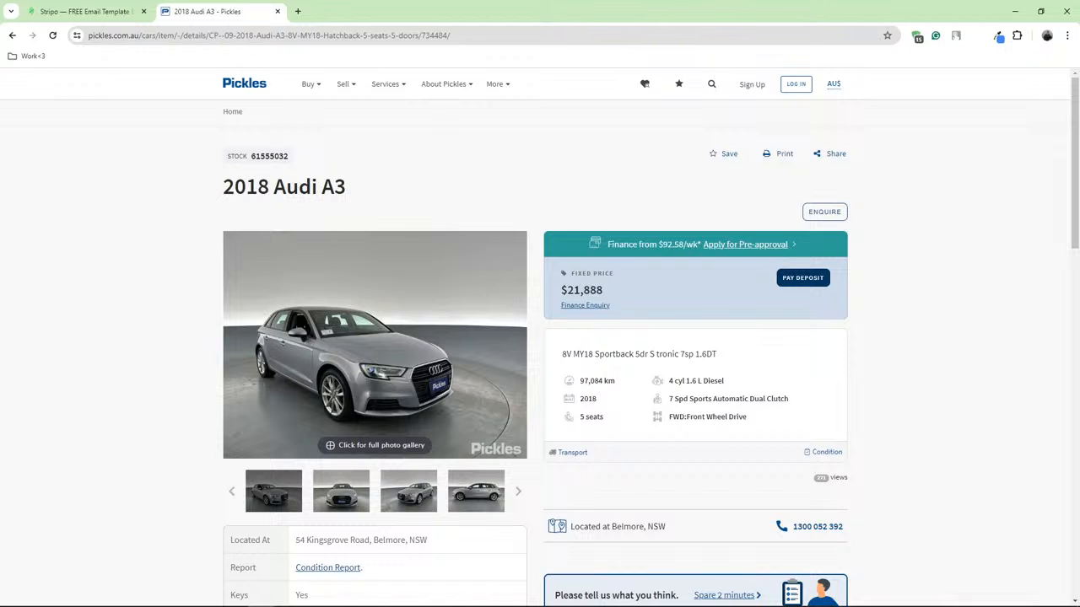
Go to the Stripo site, open the editor account and switch the interface theme to Dark
left_click(69, 8)
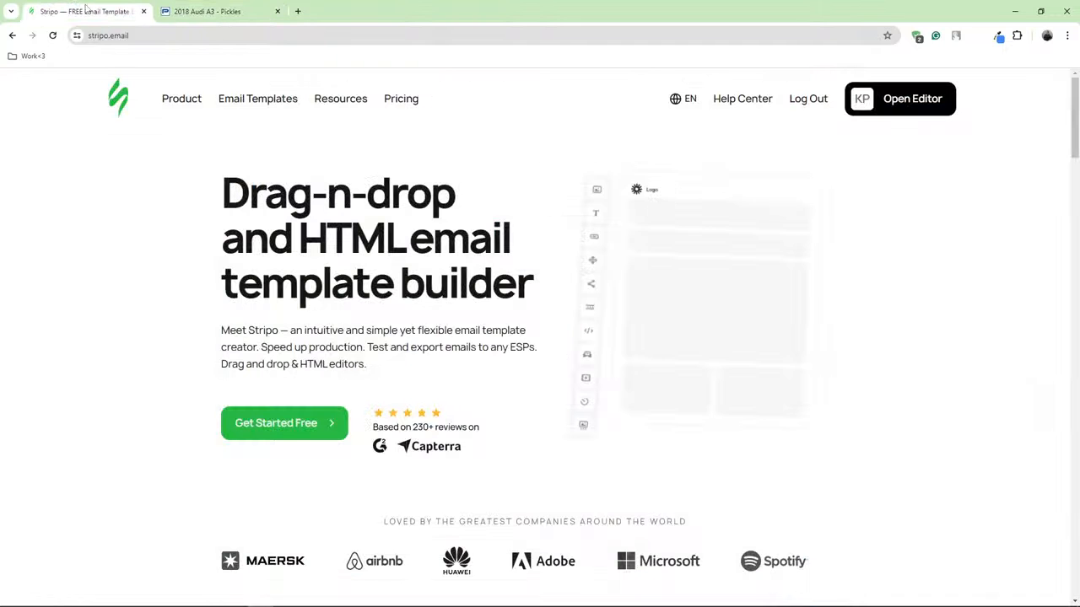
left_click(901, 99)
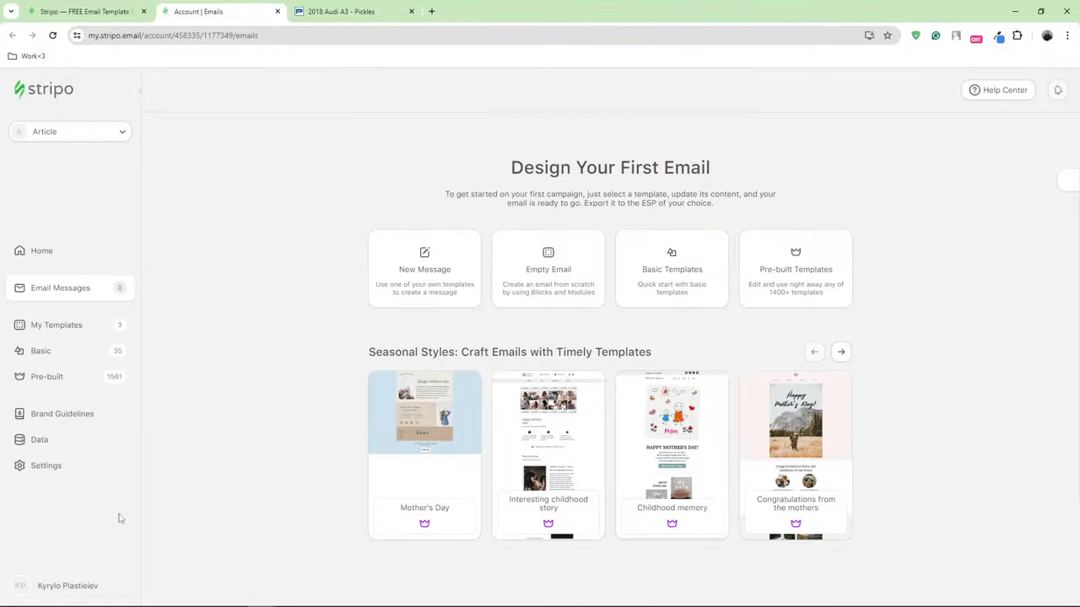
left_click(52, 591)
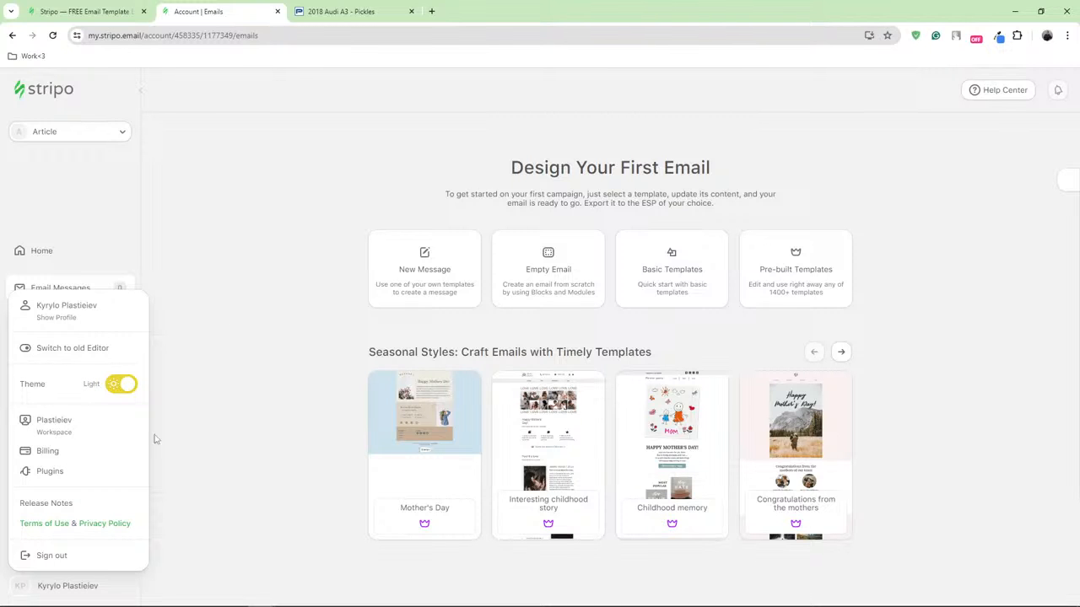
left_click(123, 384)
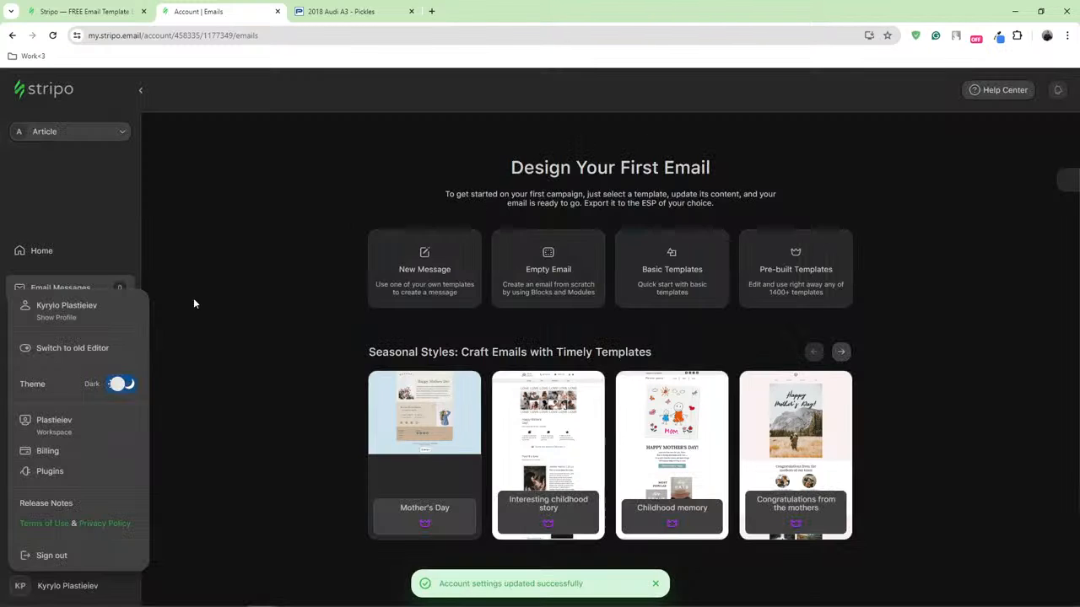
left_click(245, 218)
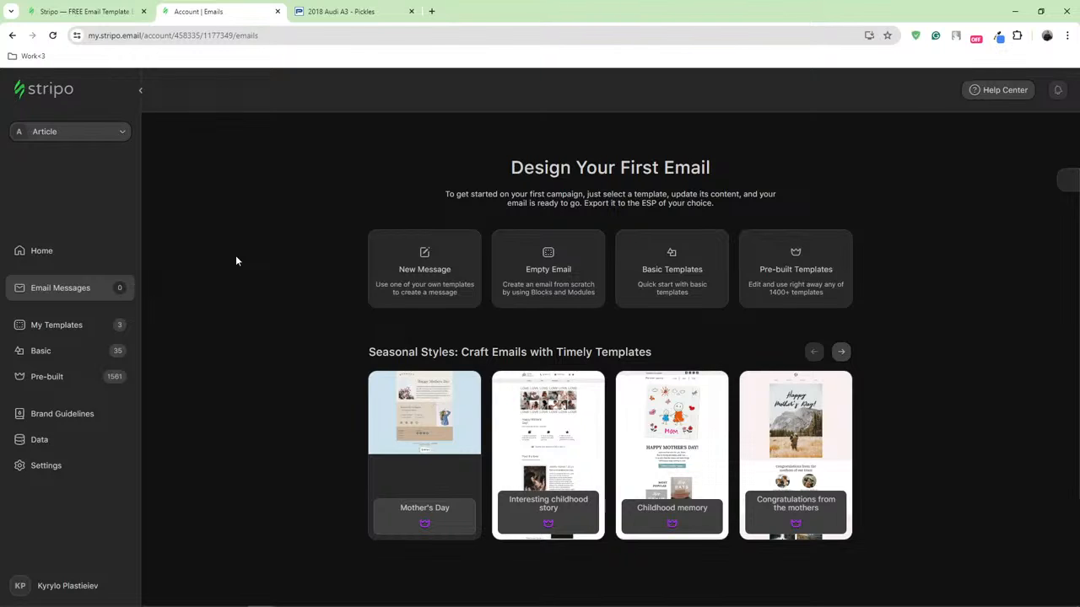
Create a new template from My Templates and insert a structure with two equal containers below the first row
left_click(74, 326)
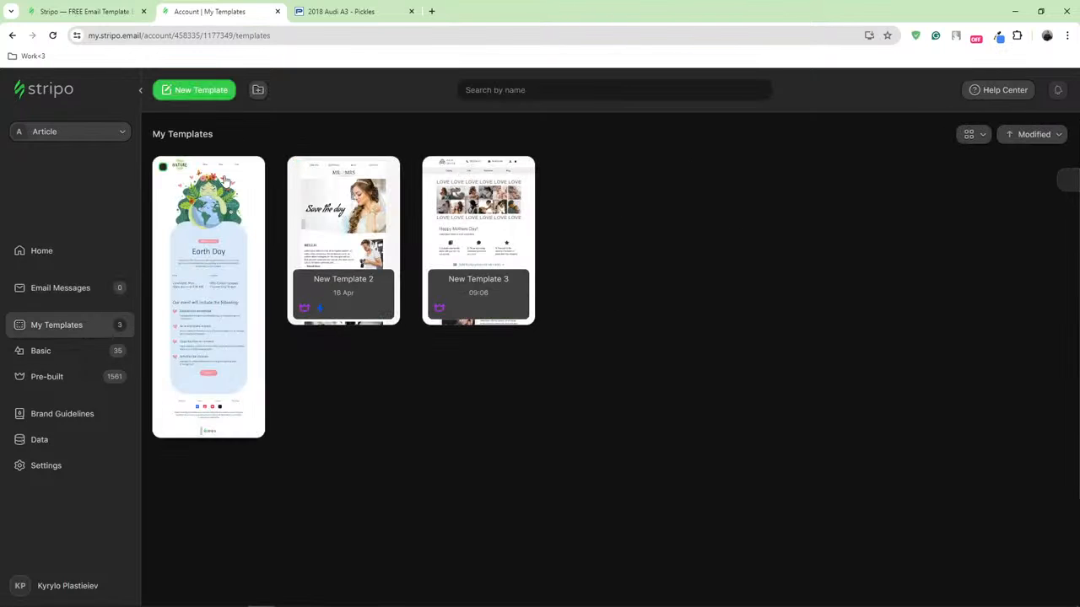
left_click(195, 90)
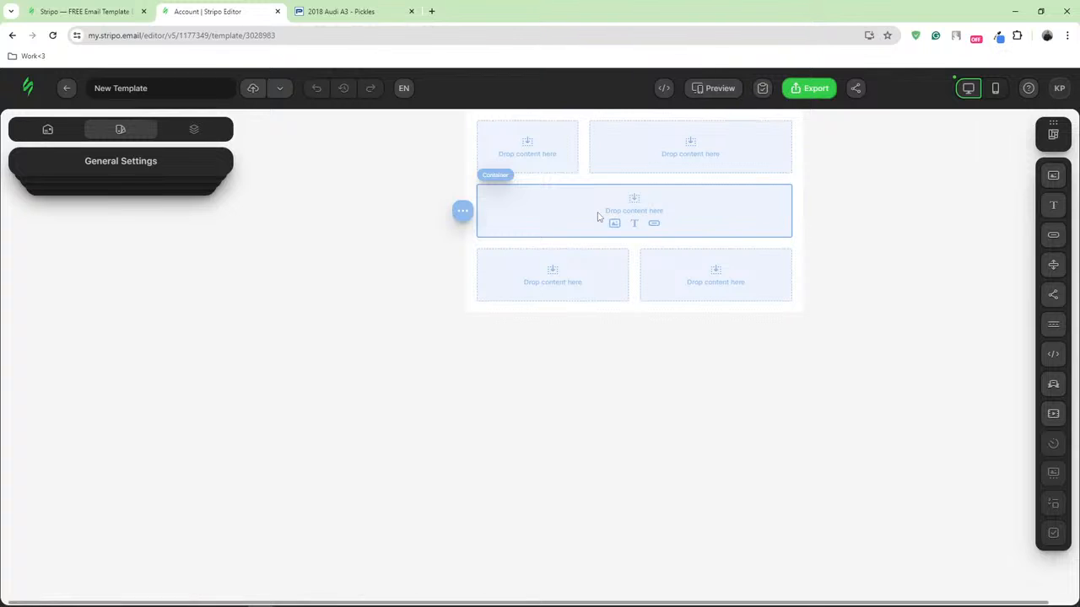
left_click(1053, 134)
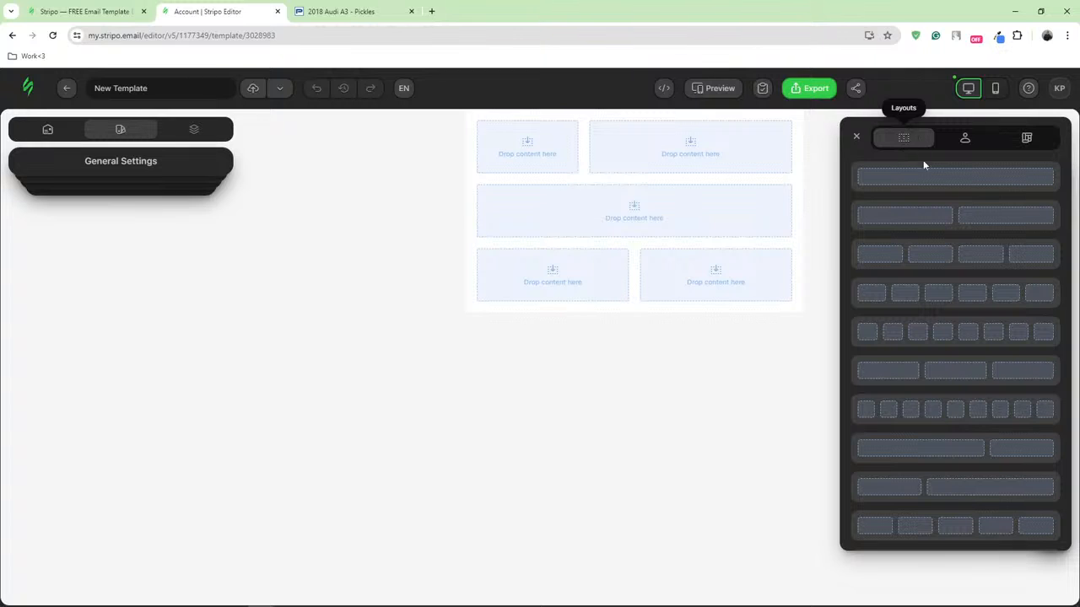
left_click_drag(952, 213, 670, 181)
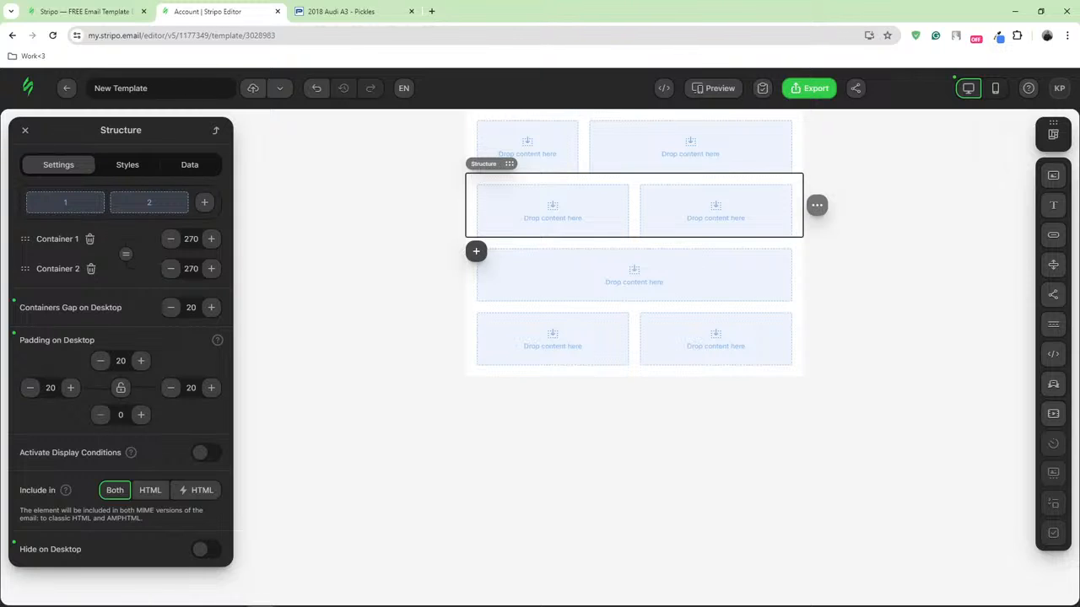
Stack an image block, a text block and a button block in the first container of the new two-column structure
left_click_drag(1050, 178, 549, 193)
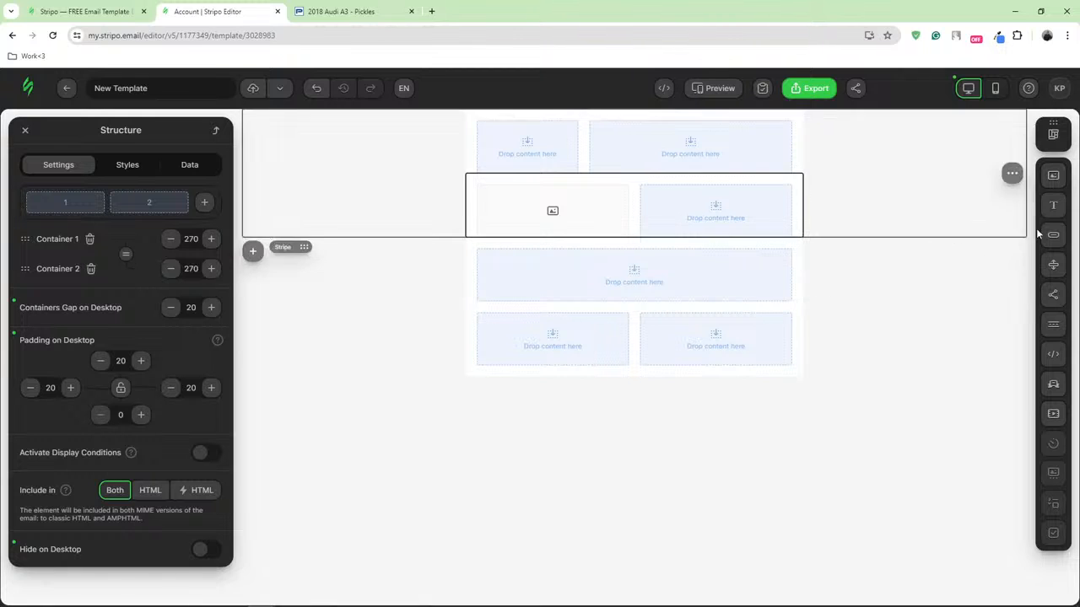
left_click_drag(1053, 205, 572, 230)
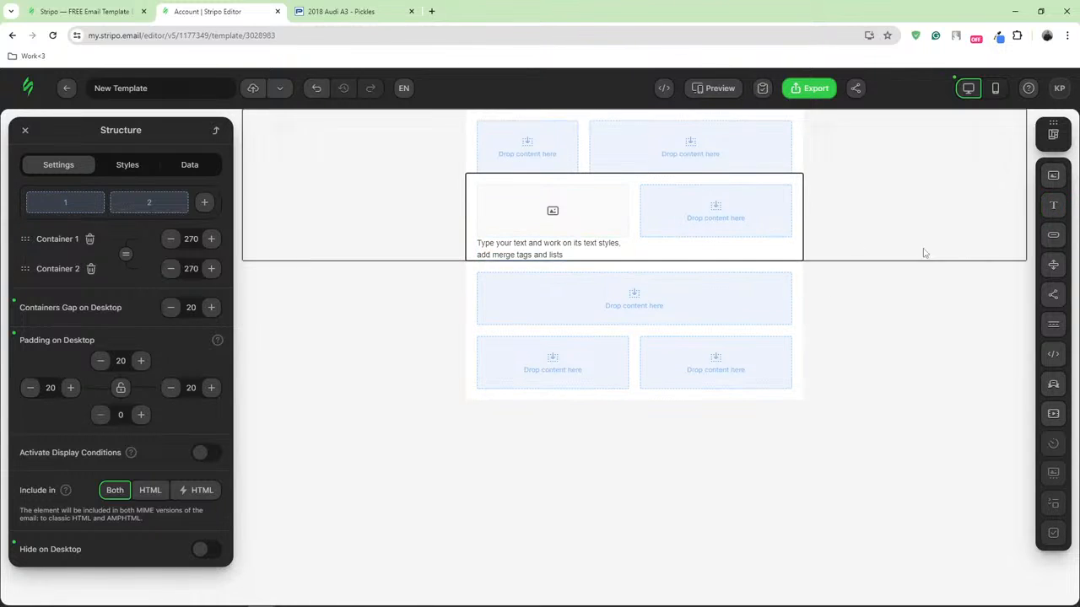
mouse_move(1051, 235)
left_mouse_down()
mouse_move(586, 264)
mouse_move(578, 252)
left_mouse_up()
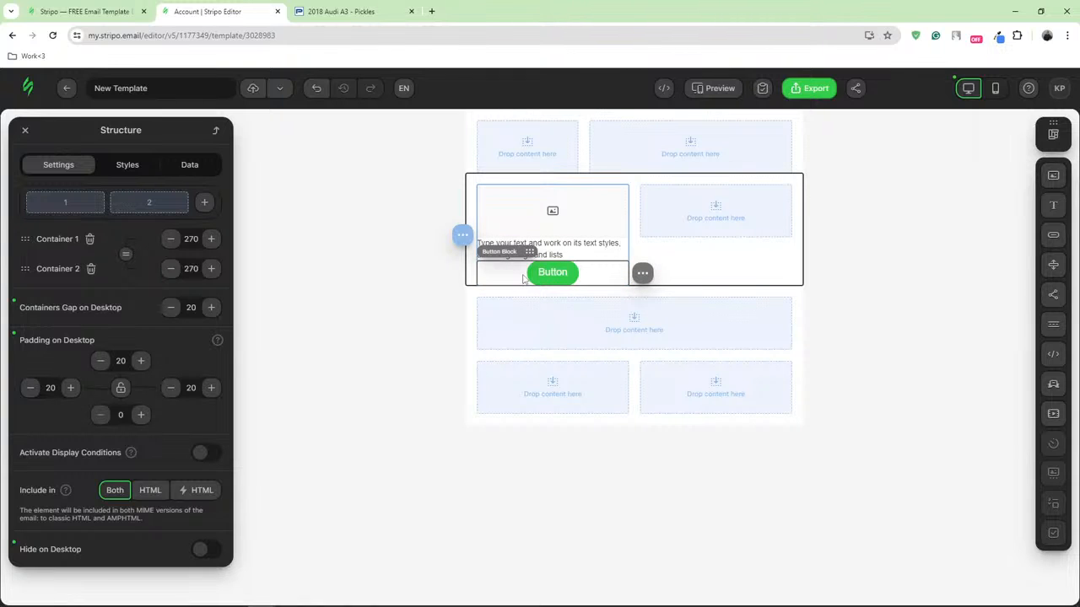
Select the container holding the image, text and button, and connect it to the Website Page data source
left_click(529, 211)
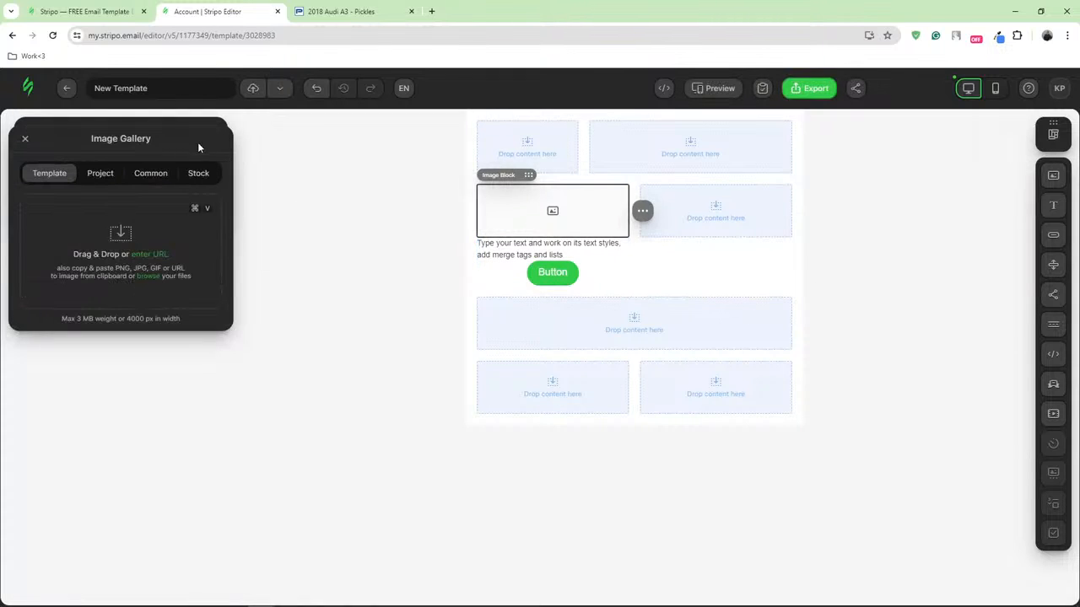
left_click(24, 139)
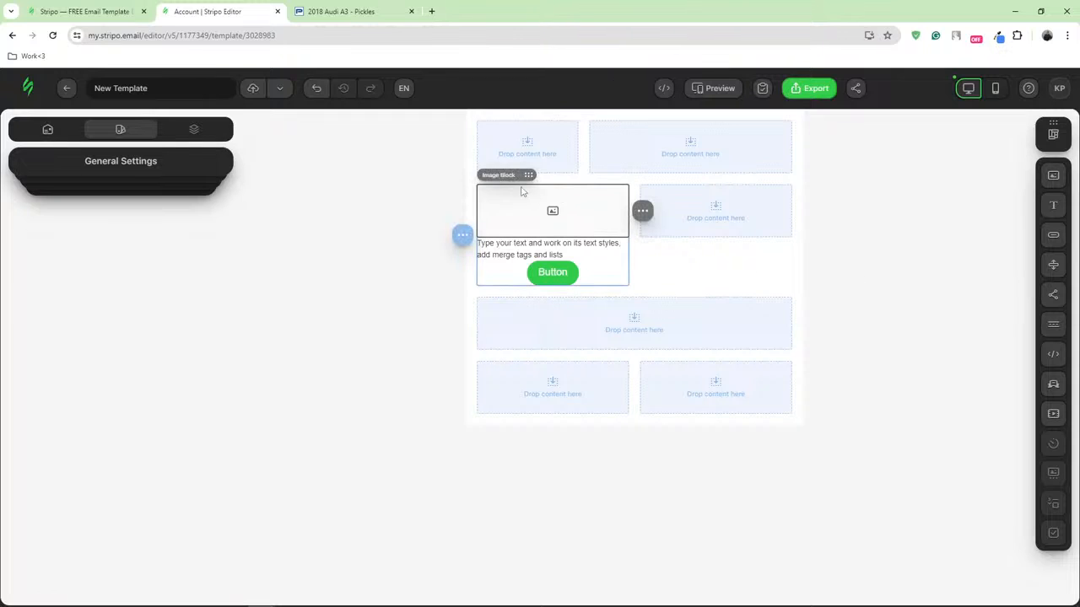
left_click(491, 160)
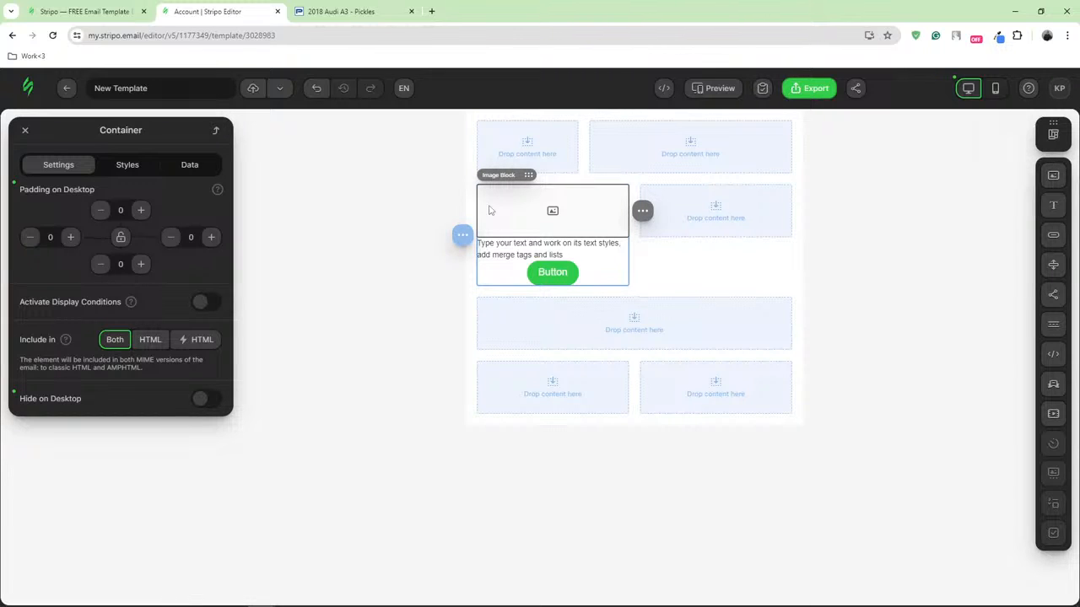
left_click(190, 166)
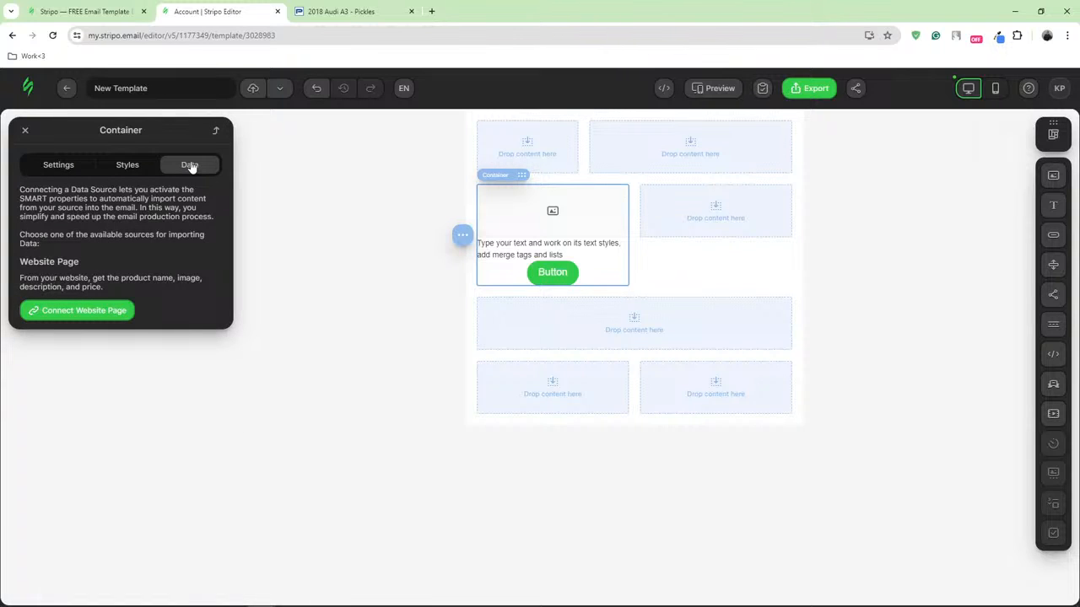
left_click(84, 310)
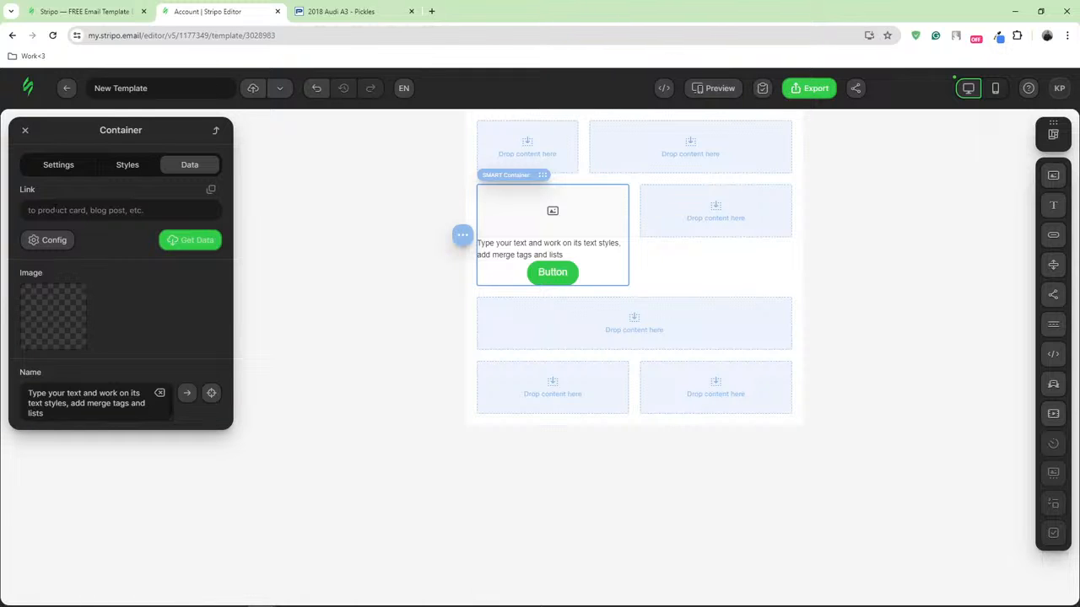
Copy the 2018 Audi A3 listing's URL, set it as the container's data link and get the data
left_click(316, 11)
left_click(257, 35)
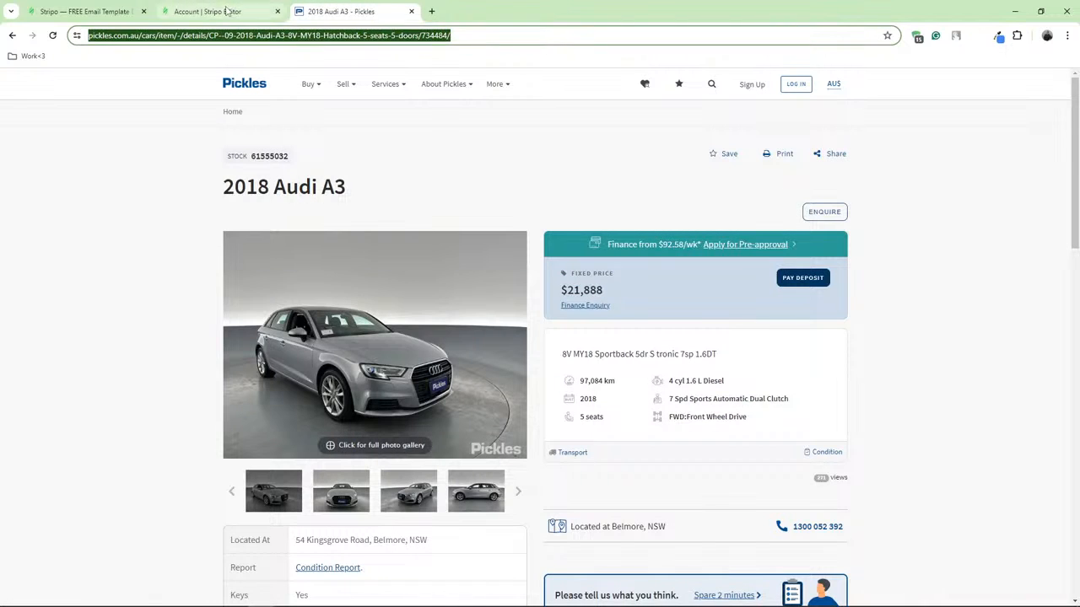
left_click(226, 11)
left_click(354, 11)
left_click(241, 11)
left_click(127, 210)
key("ctrl+v")
left_click(186, 244)
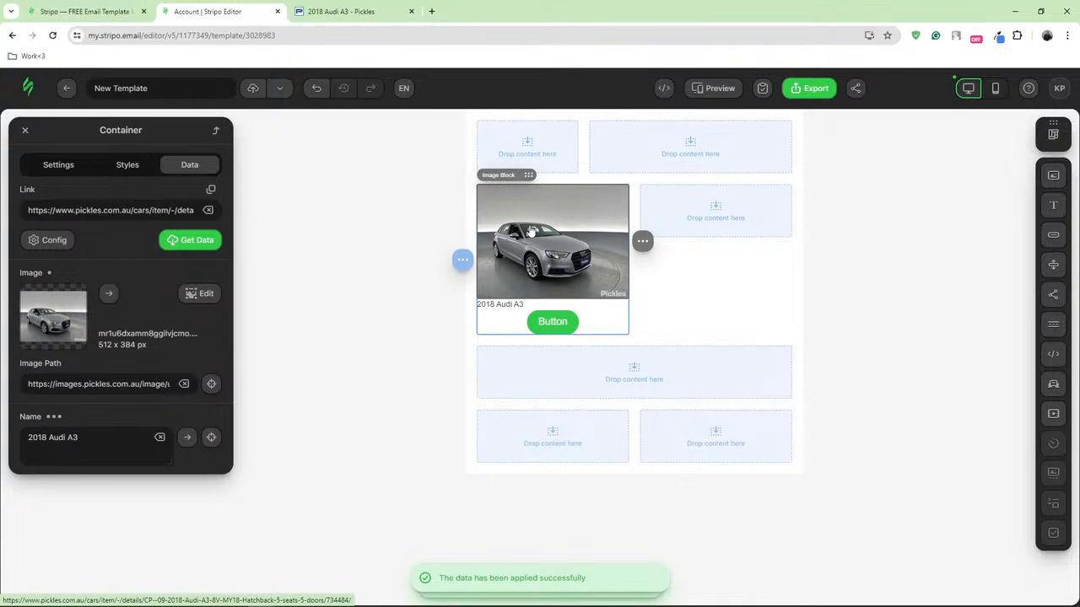
Duplicate the Audi A3 smart container and move the copy into the empty second container of the same row
mouse_move(451, 259)
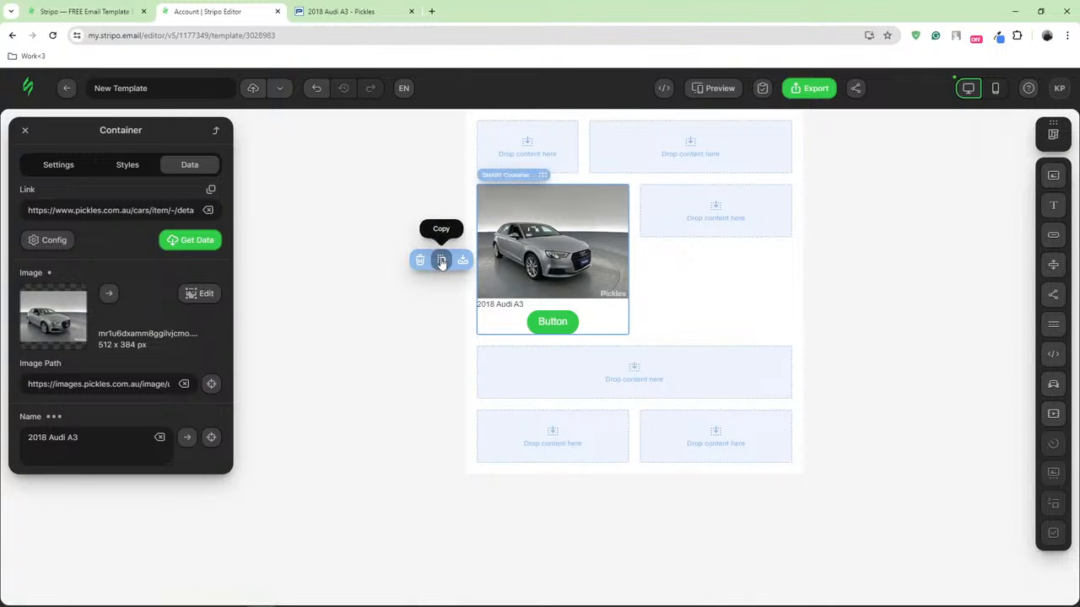
left_click(442, 261)
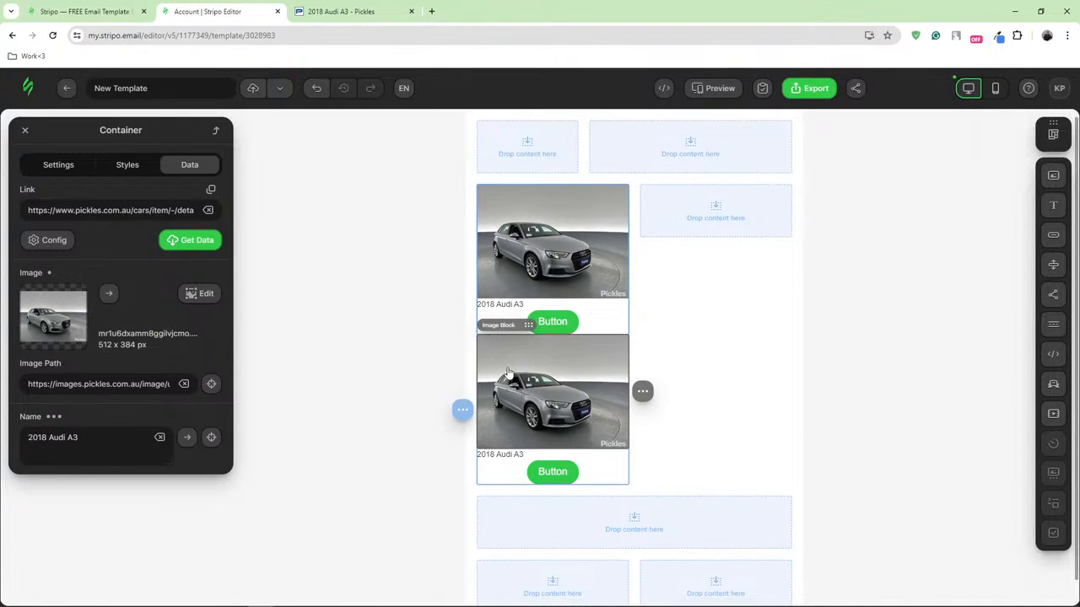
left_click_drag(490, 319, 731, 218)
left_click(725, 208)
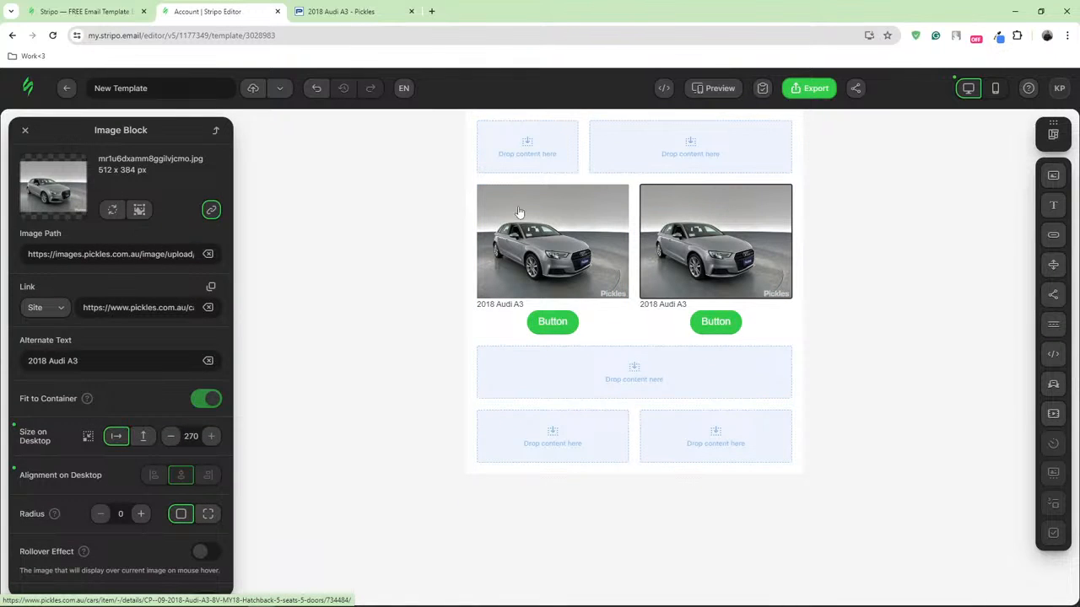
left_click(216, 131)
left_click(189, 164)
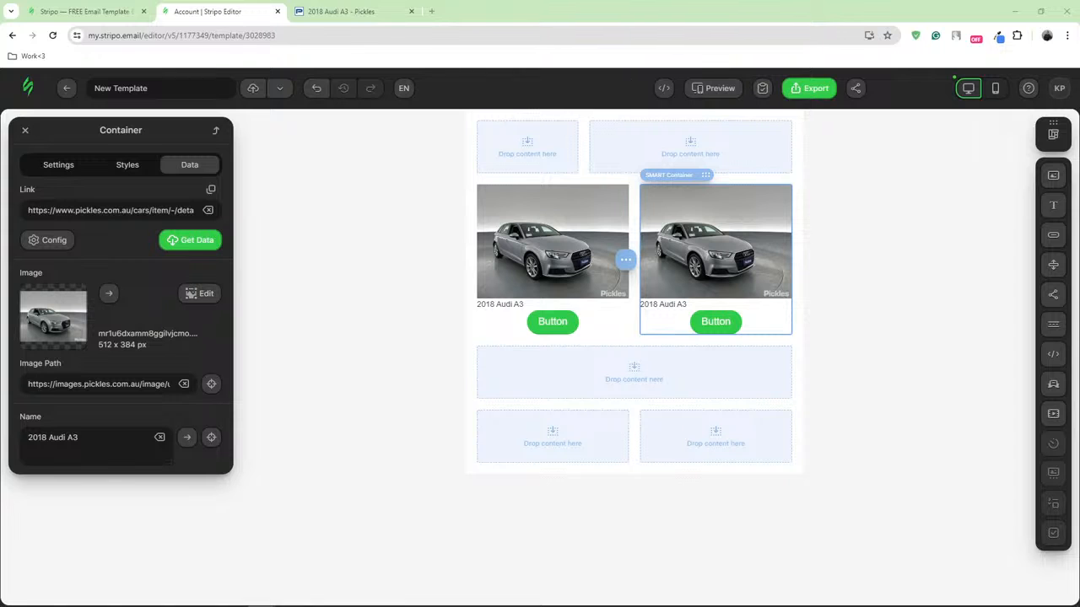
left_click(432, 12)
type("https://www.pickles.com.au/cars/item/-/details/CP--03-2022-Subaru-Forester-S5-MY22-2-5i-S-Wagon-5-seats-5-doors/715458")
key("Return")
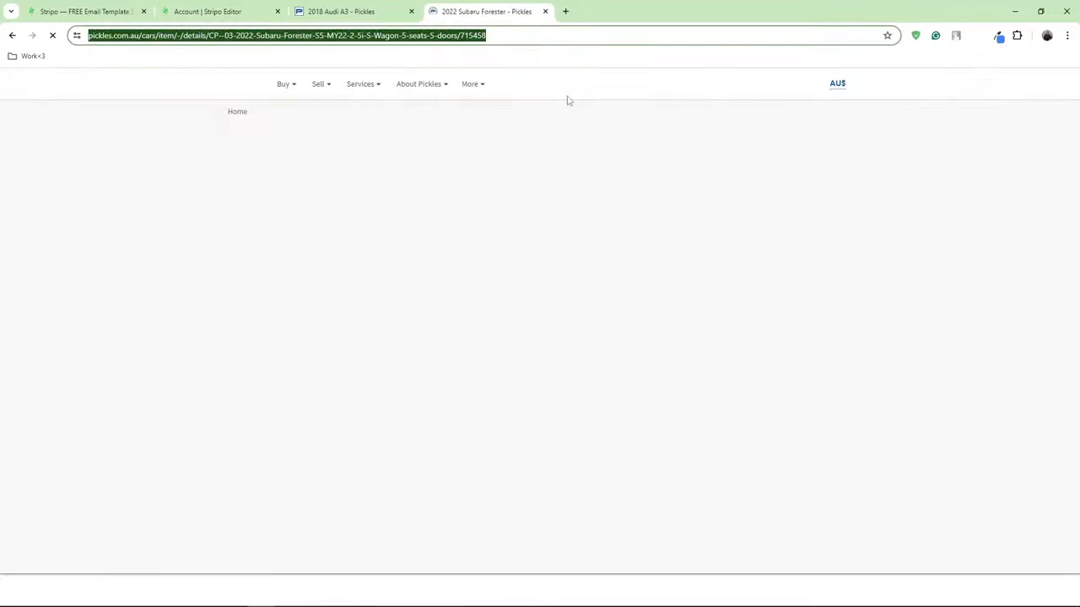
left_click(221, 12)
left_click(118, 210)
key("ctrl+a")
type("https://www.pickles.com.au/cars/item/-/details/CP-03-2022-Subaru-Forester-S5-MY22-2-5i-S-Wagon-5-seats-5-doors/715458/")
left_click(193, 243)
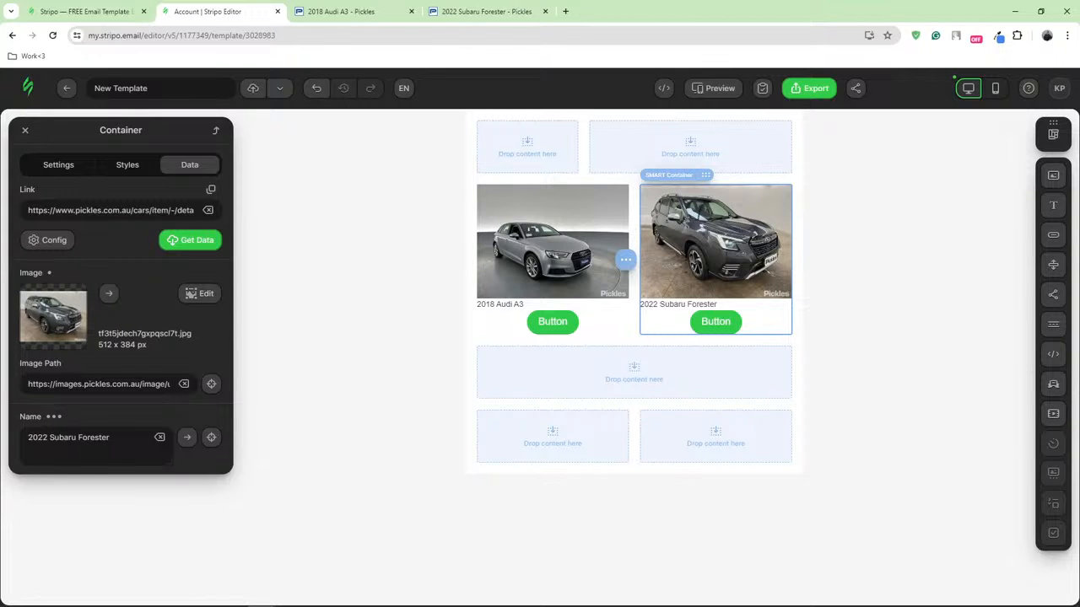
Leave the template editor for the account pages and open Email Messages by way of My Templates
left_click(32, 91)
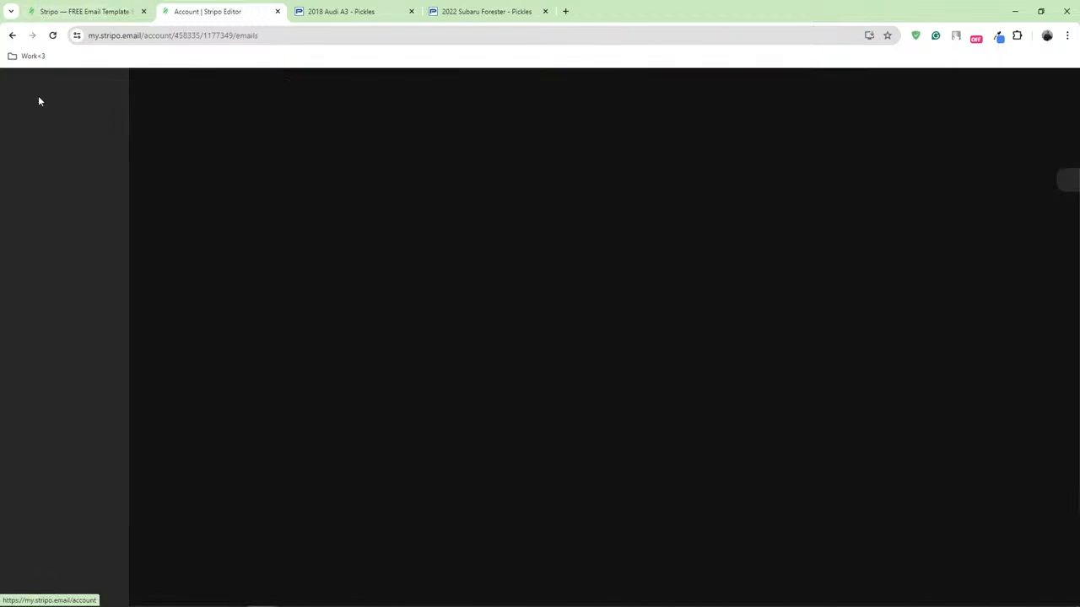
left_click(58, 329)
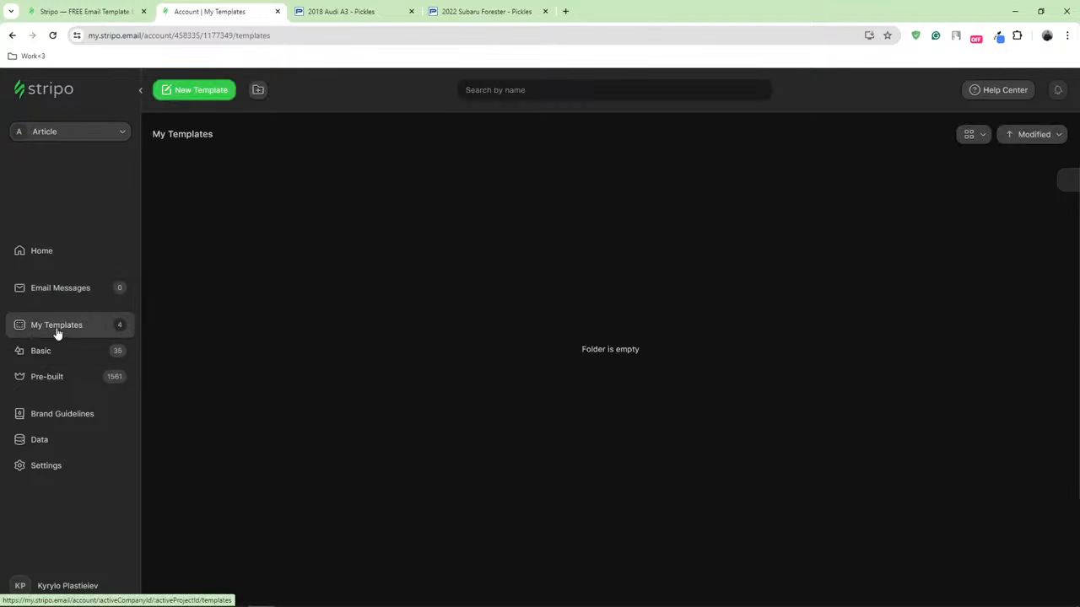
left_click(60, 290)
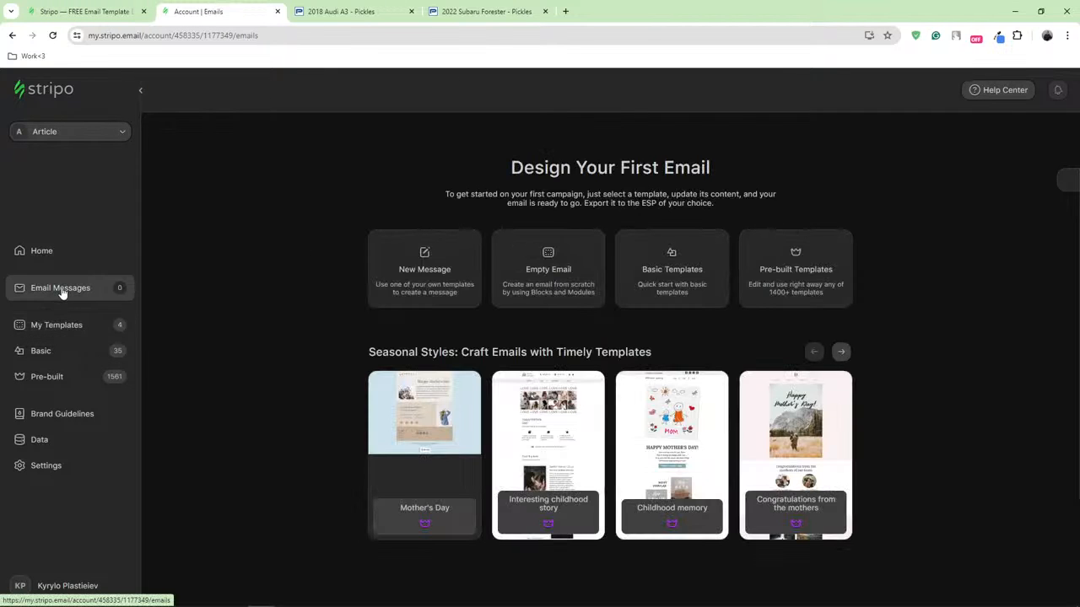
Create a new email from the premium pre-built template "Childhood memory" and look through its layout
left_click(804, 278)
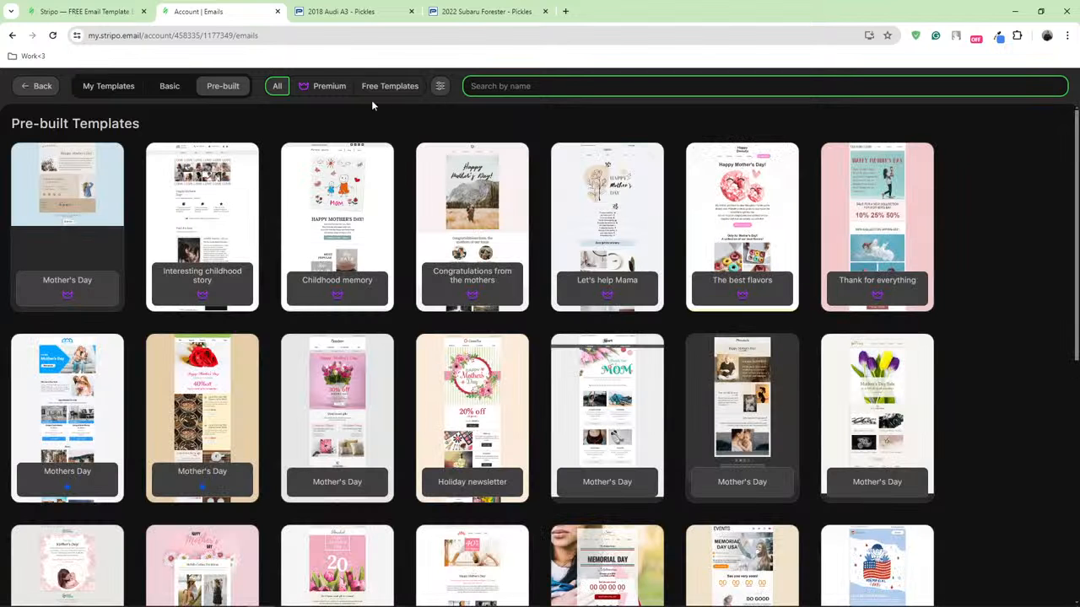
left_click(325, 98)
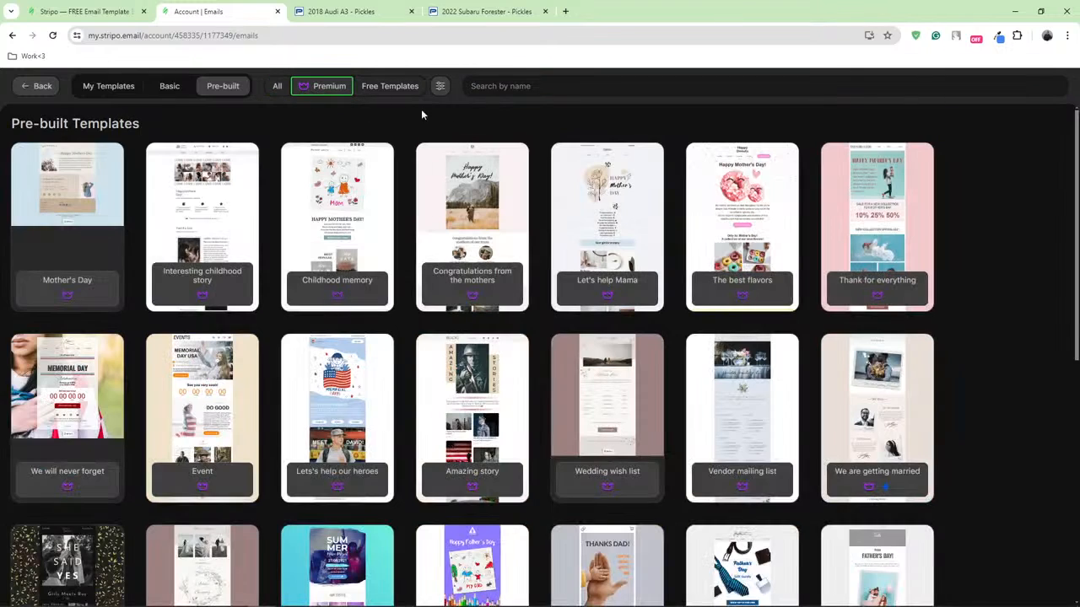
mouse_move(458, 220)
mouse_move(330, 192)
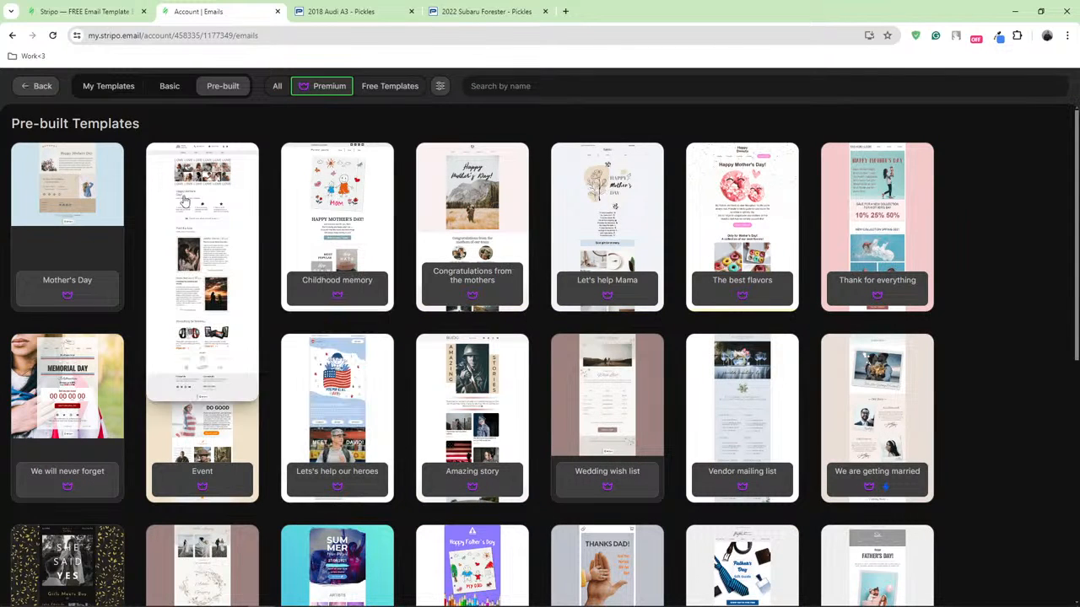
left_click(340, 235)
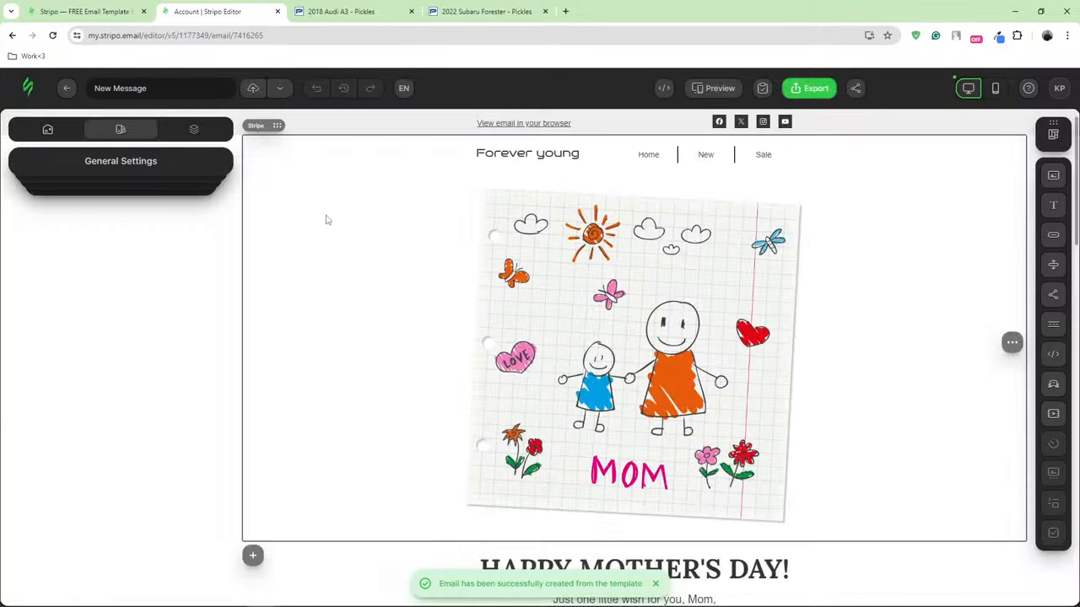
scroll(554, 210, "down", 15)
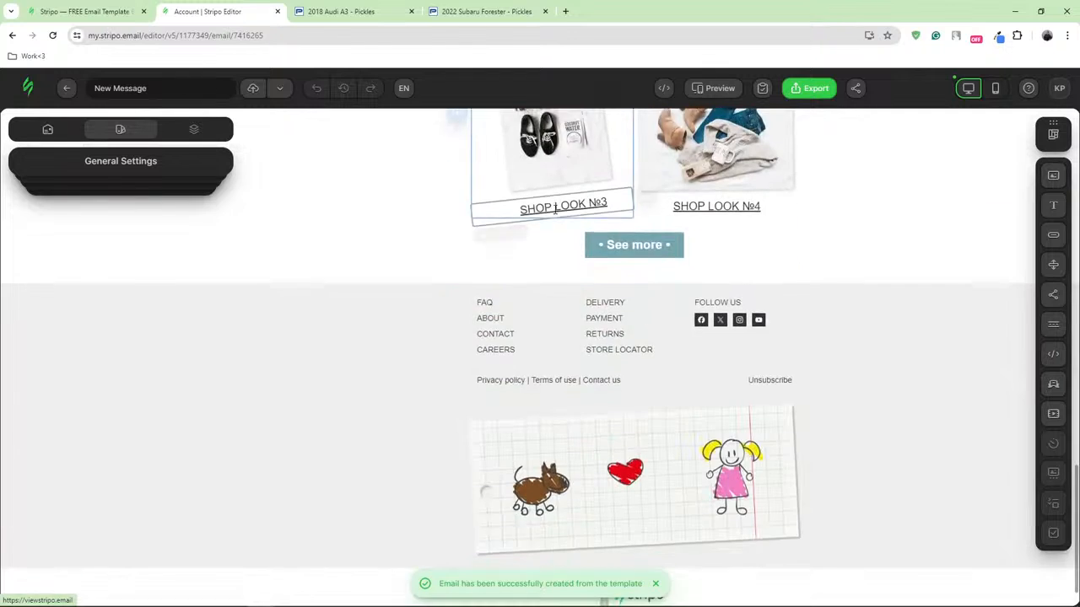
scroll(555, 211, "up", 15)
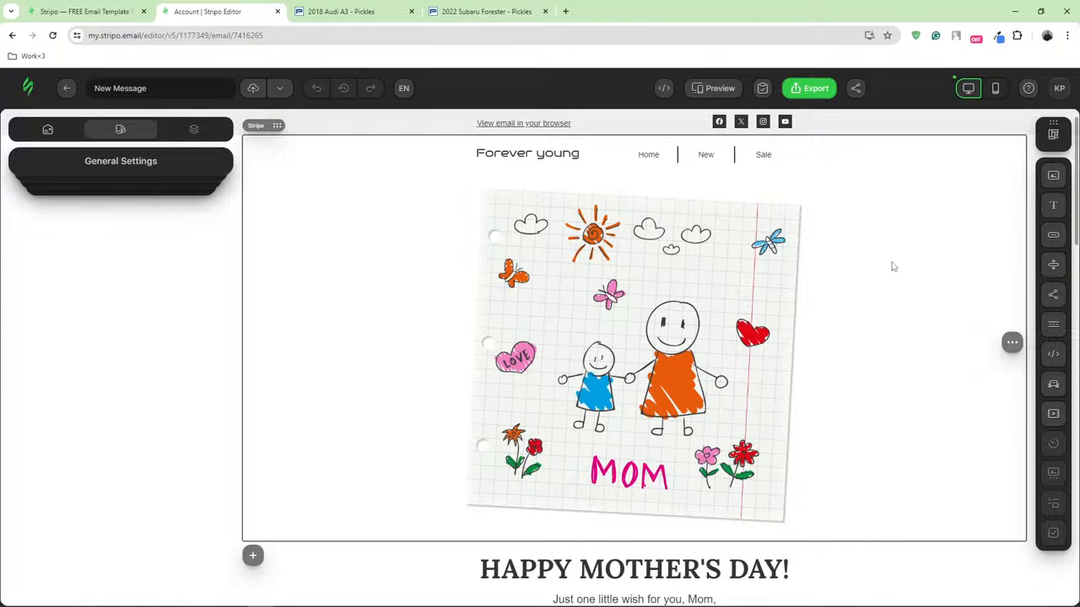
left_click(1049, 142)
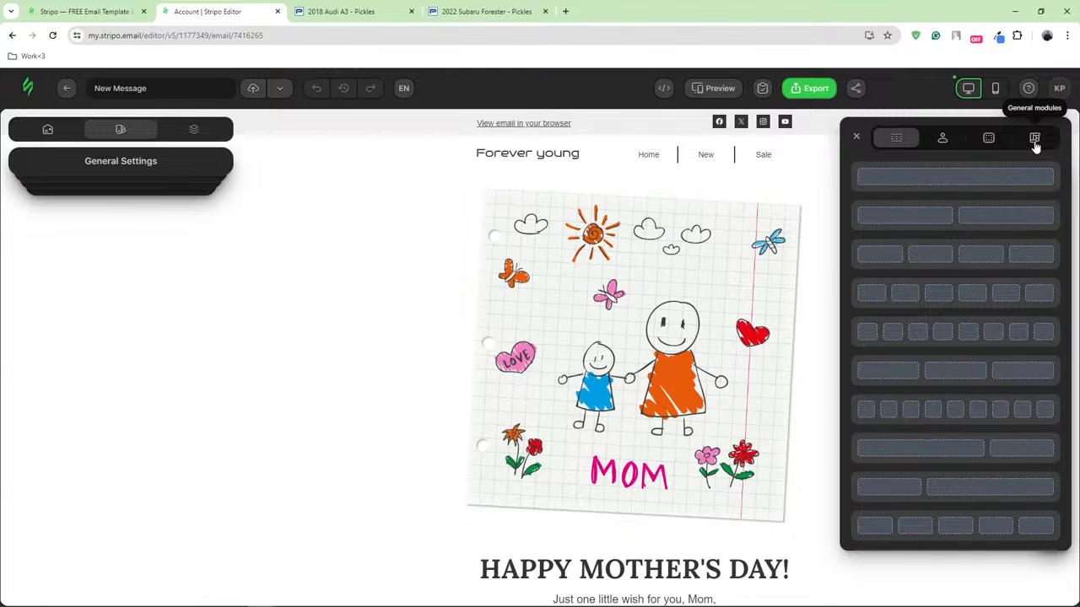
left_click(1036, 143)
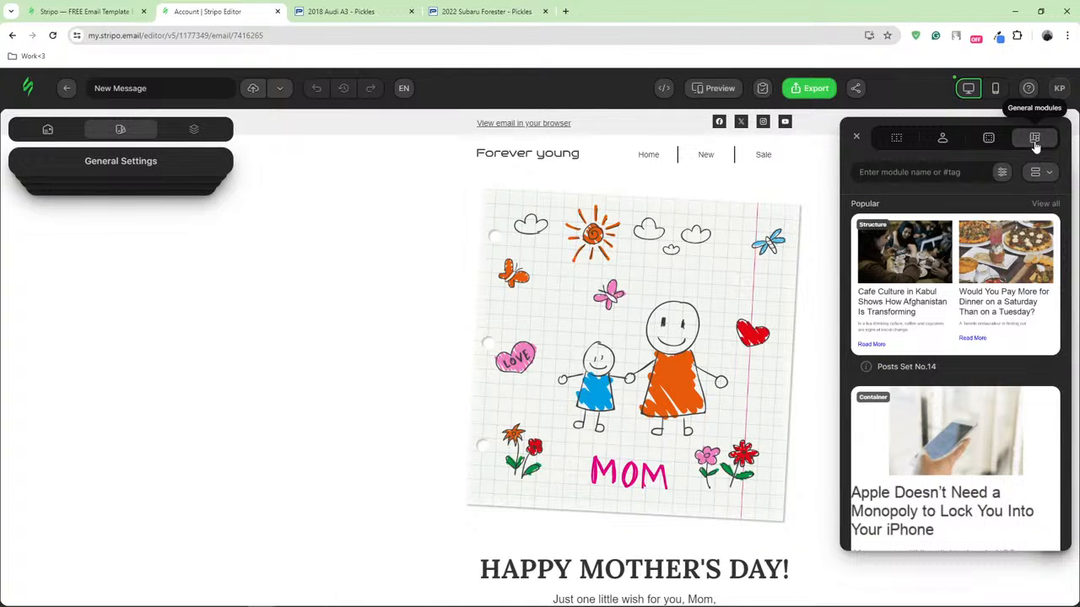
scroll(930, 229, "down", 10)
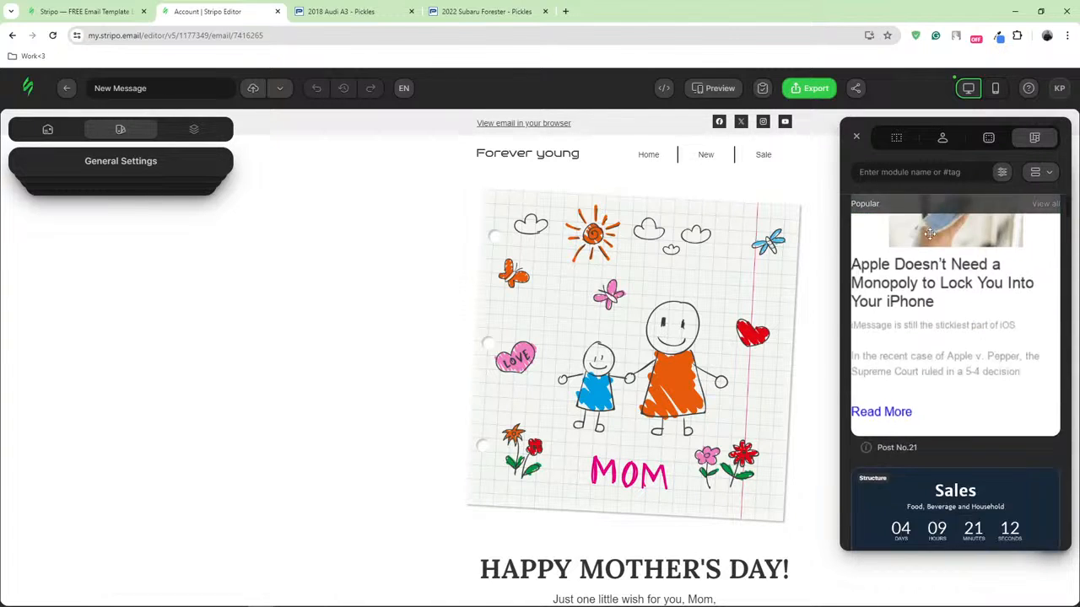
scroll(928, 226, "up", 5)
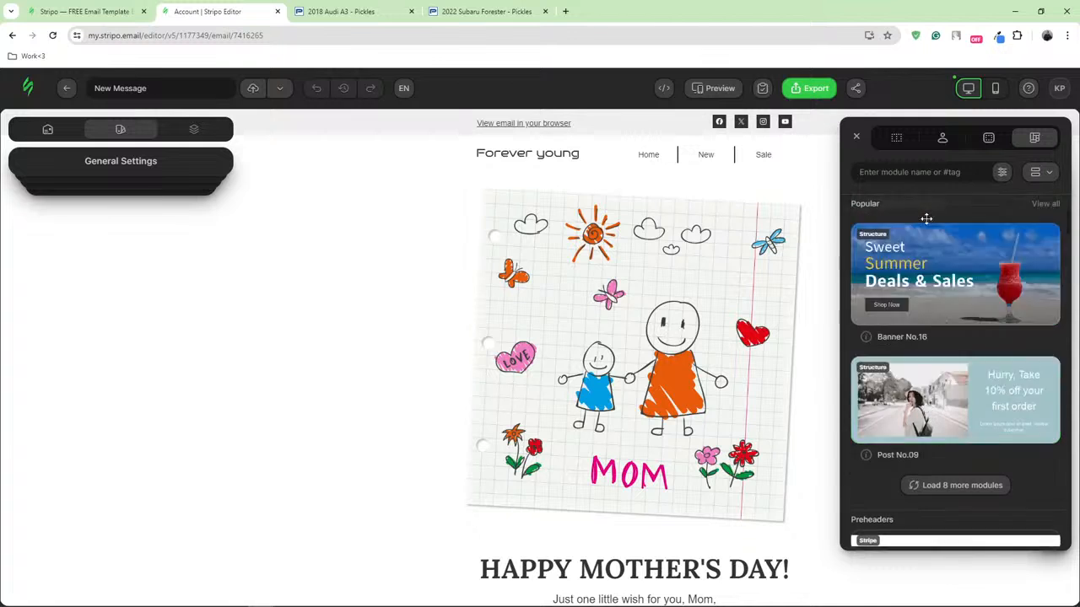
left_click(856, 137)
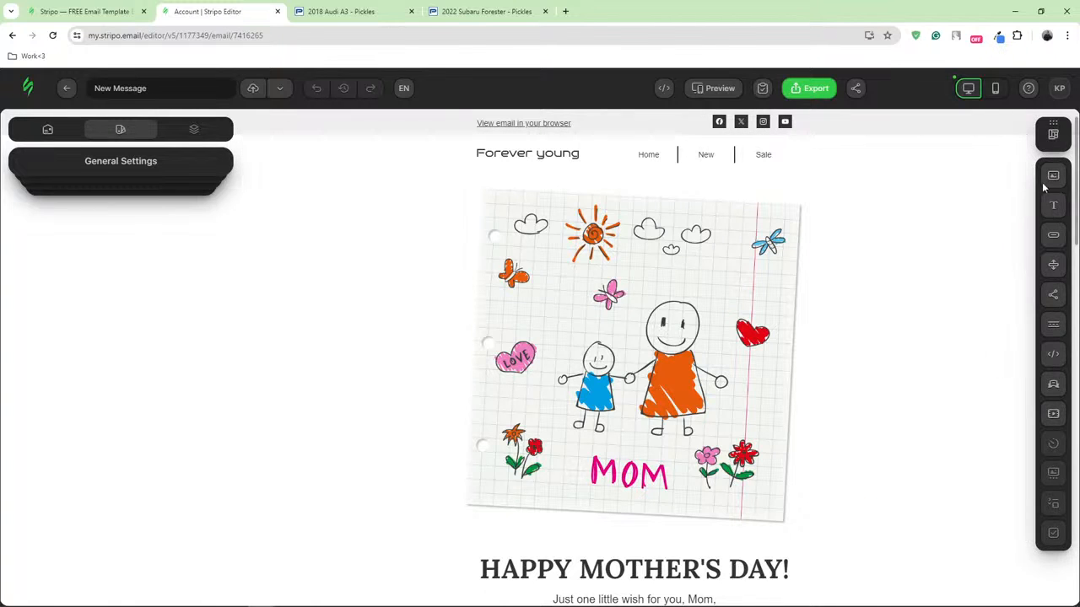
Insert a structure with four equal containers between the email's header menu and the MOM drawing
left_click(1053, 134)
left_click(898, 137)
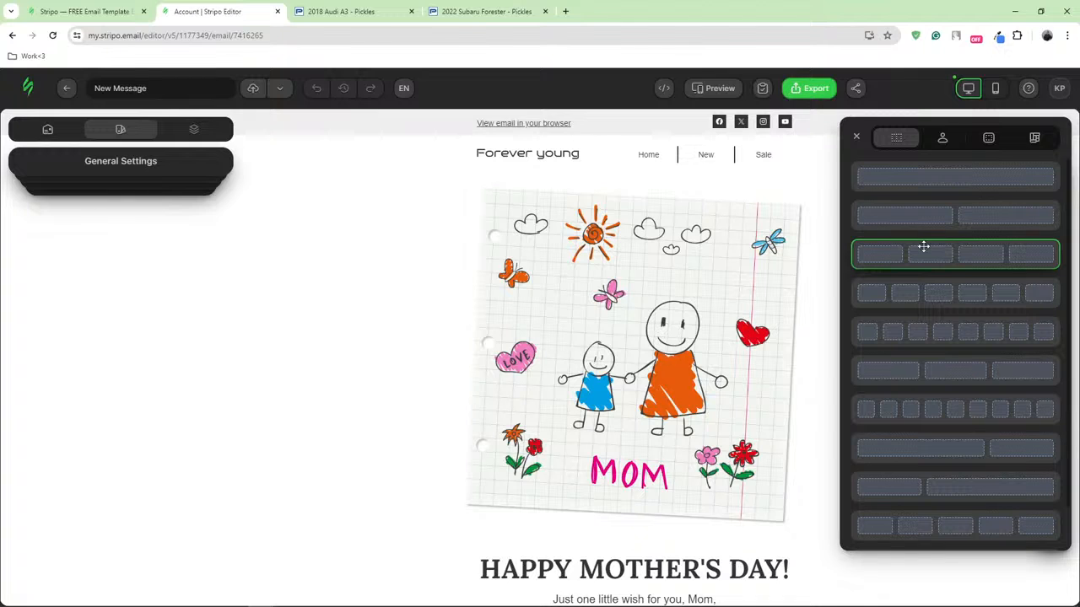
mouse_move(929, 256)
left_mouse_down()
mouse_move(972, 253)
mouse_move(672, 184)
left_mouse_up()
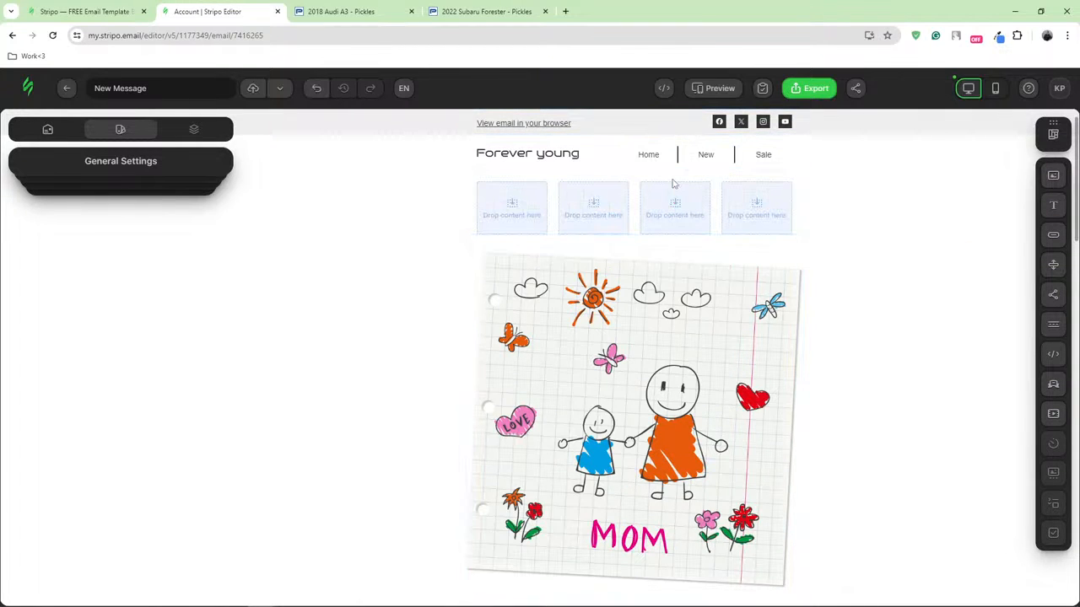
Set the new structure's left and right desktop padding to 0 and its containers gap to 10
scroll(132, 321, "down", 1)
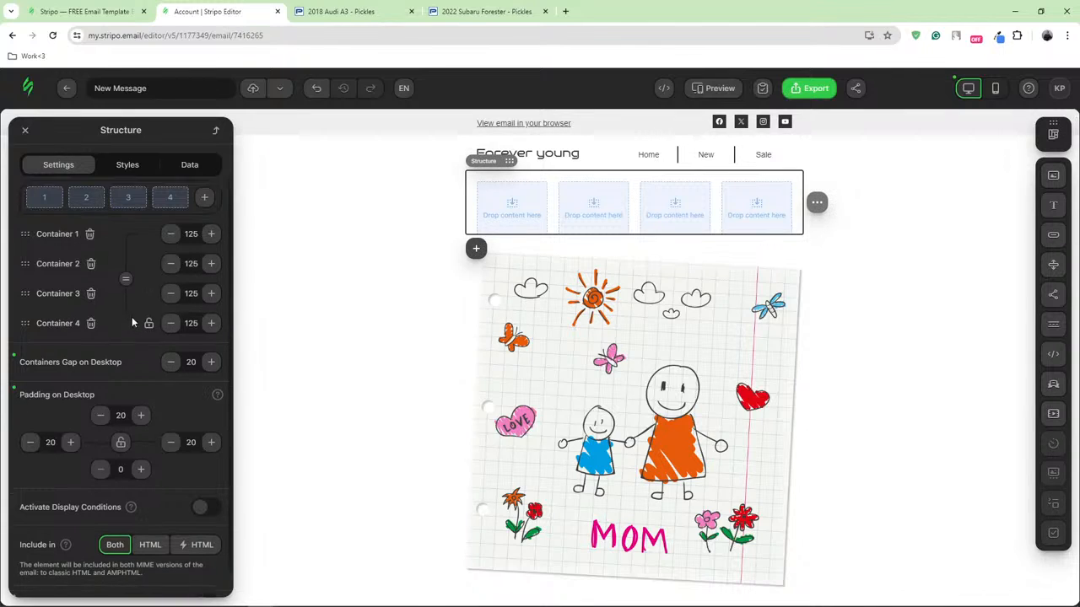
left_click(29, 419)
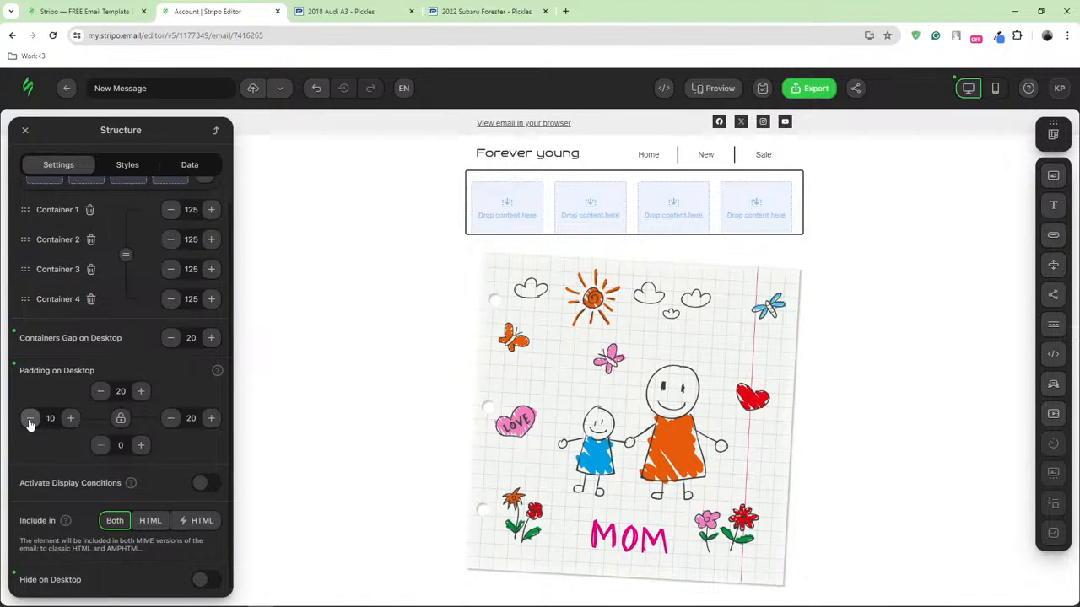
left_click(30, 419)
left_click(170, 418)
left_click(171, 419)
left_click(170, 418)
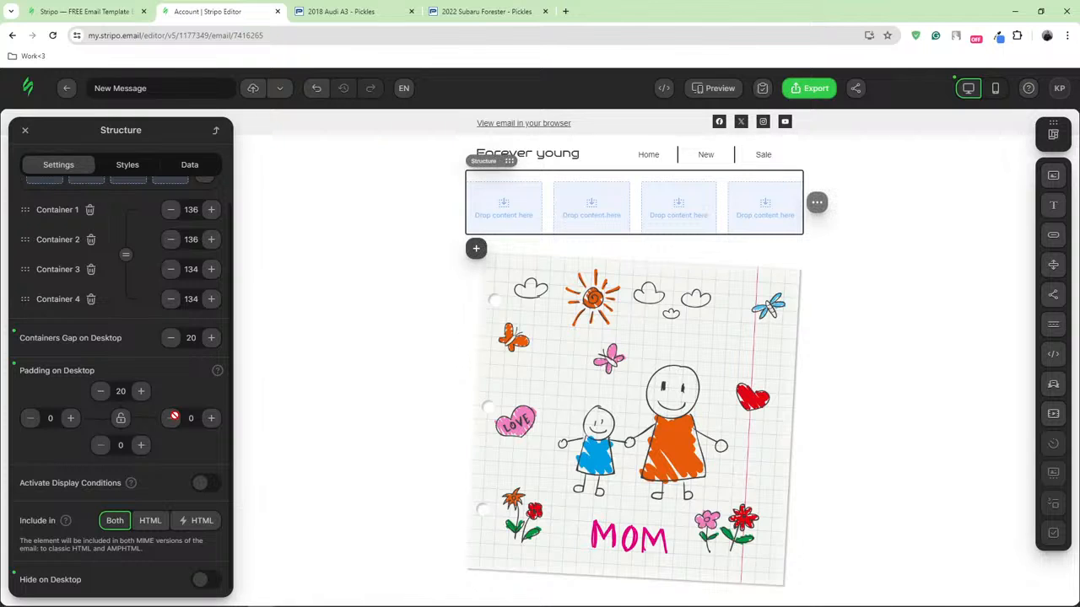
left_click(170, 337)
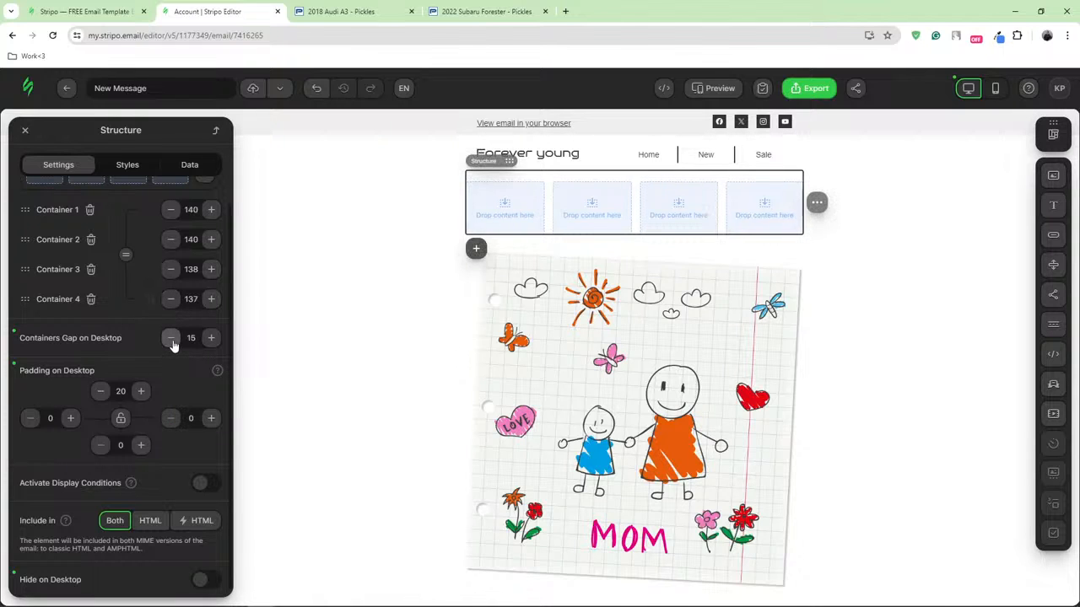
left_click(170, 337)
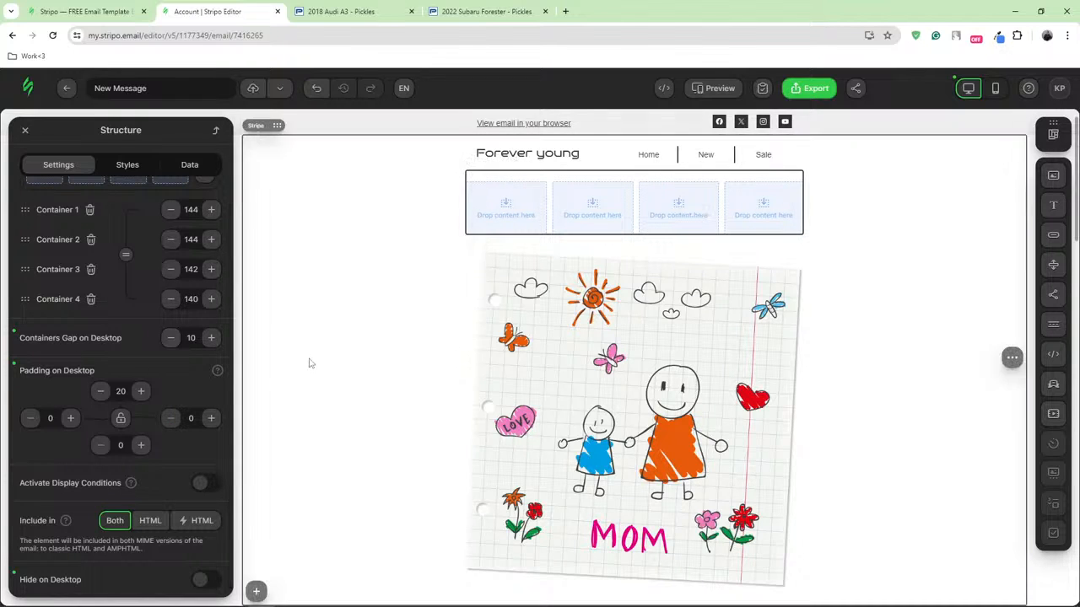
Filter the general modules to show only the Product Card and Set of Product Cards categories
left_click(1049, 145)
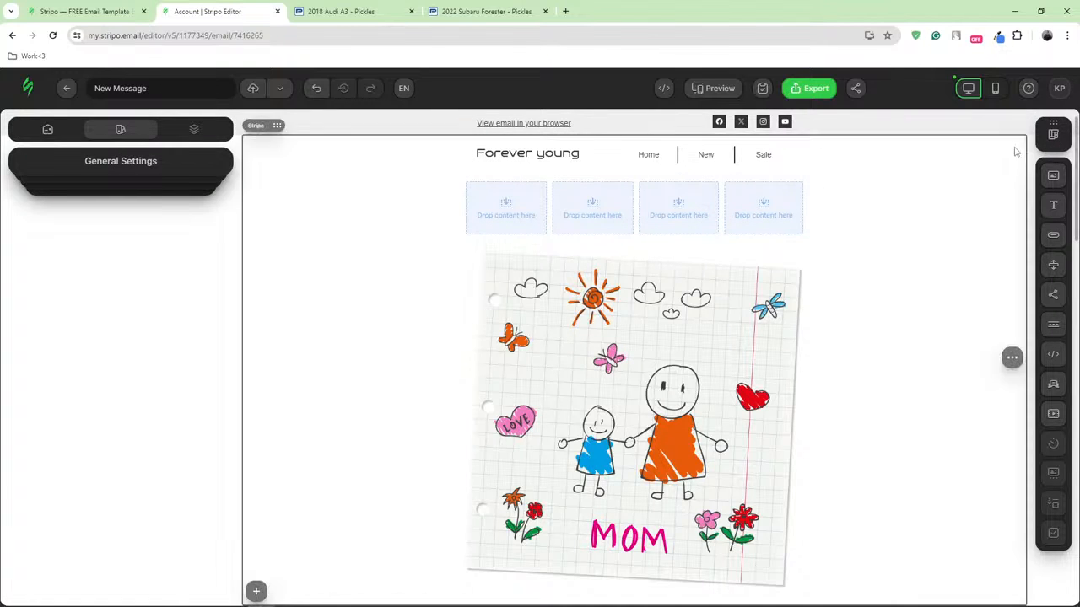
left_click(1050, 137)
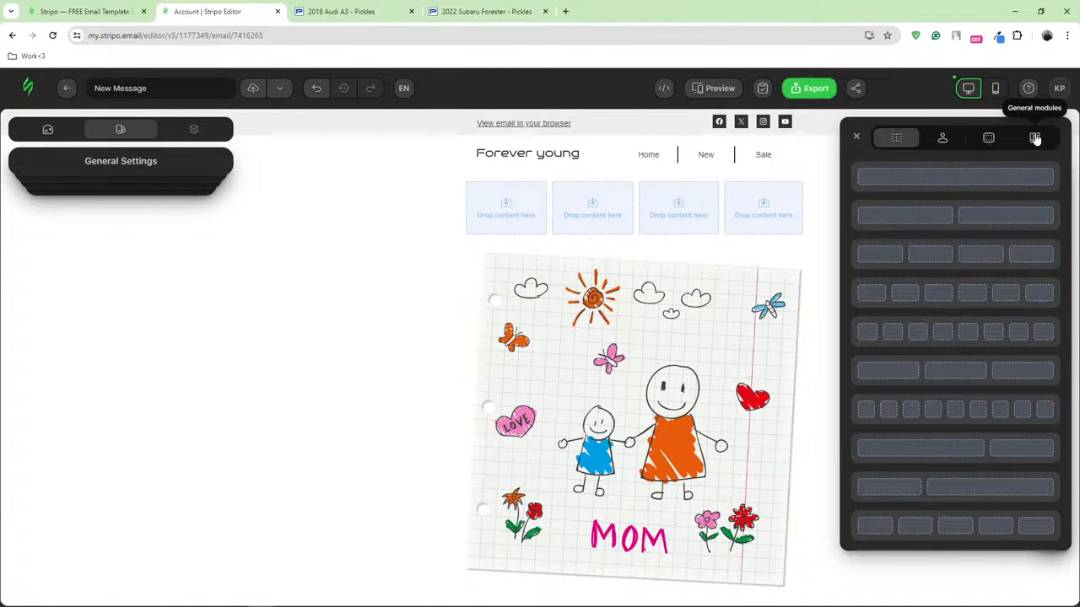
left_click(1036, 139)
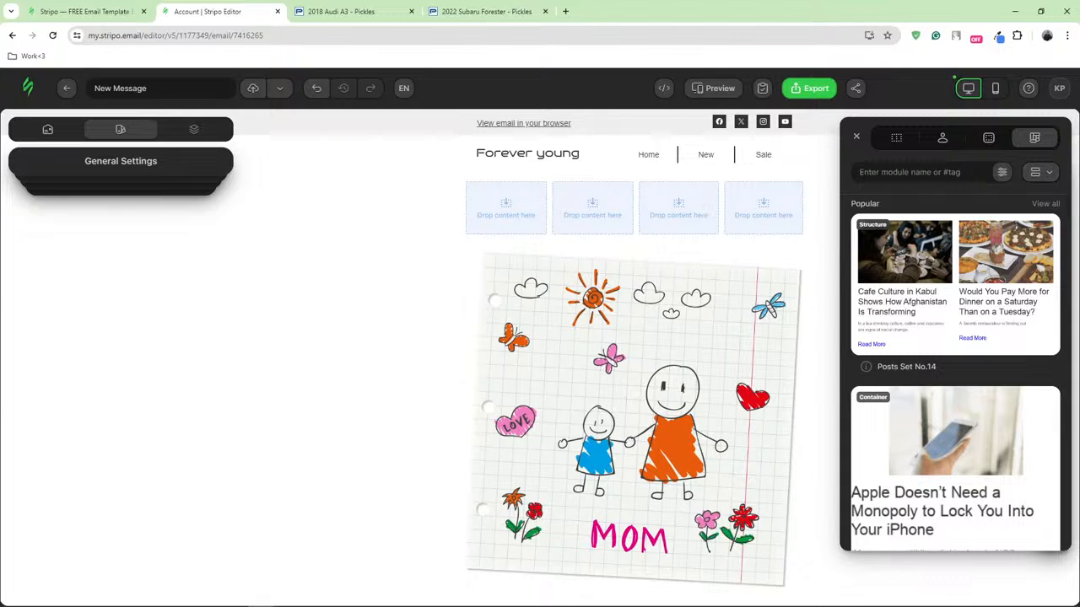
left_click(1002, 173)
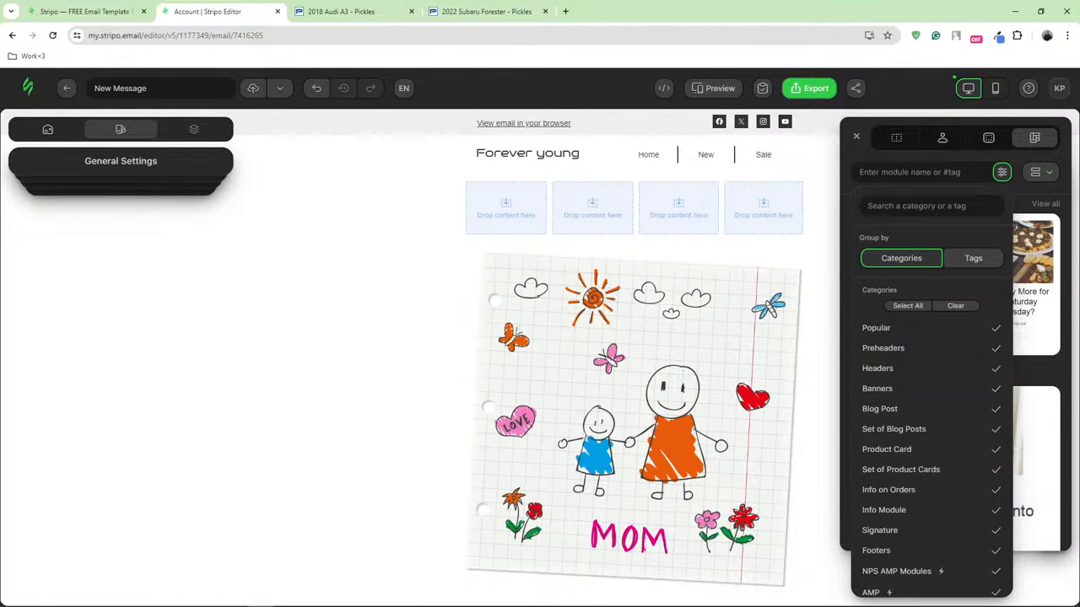
scroll(885, 379, "down", 4)
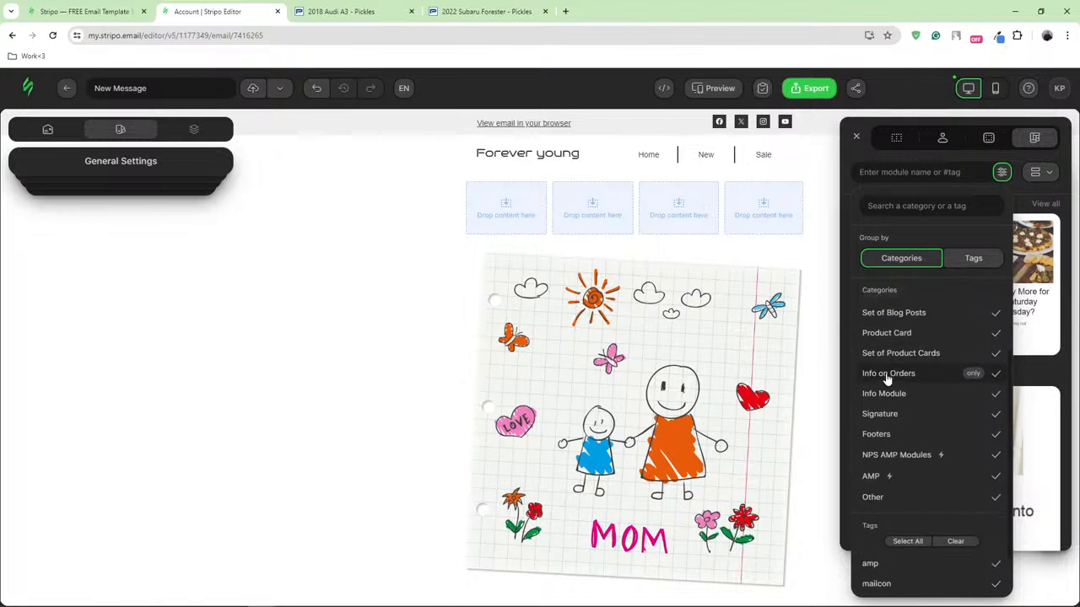
scroll(900, 336, "up", 4)
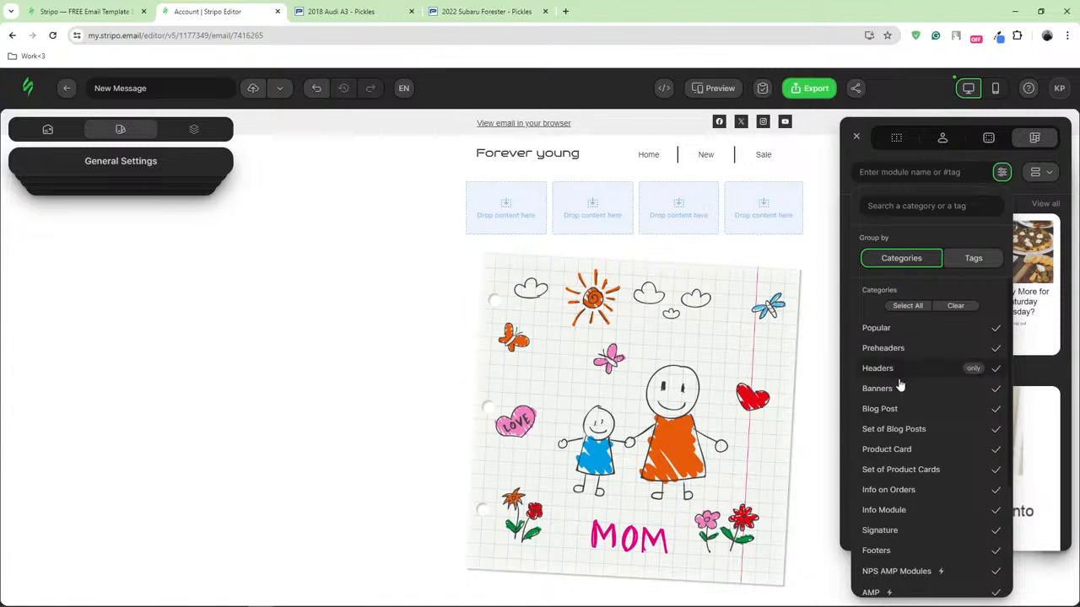
scroll(906, 393, "down", 3)
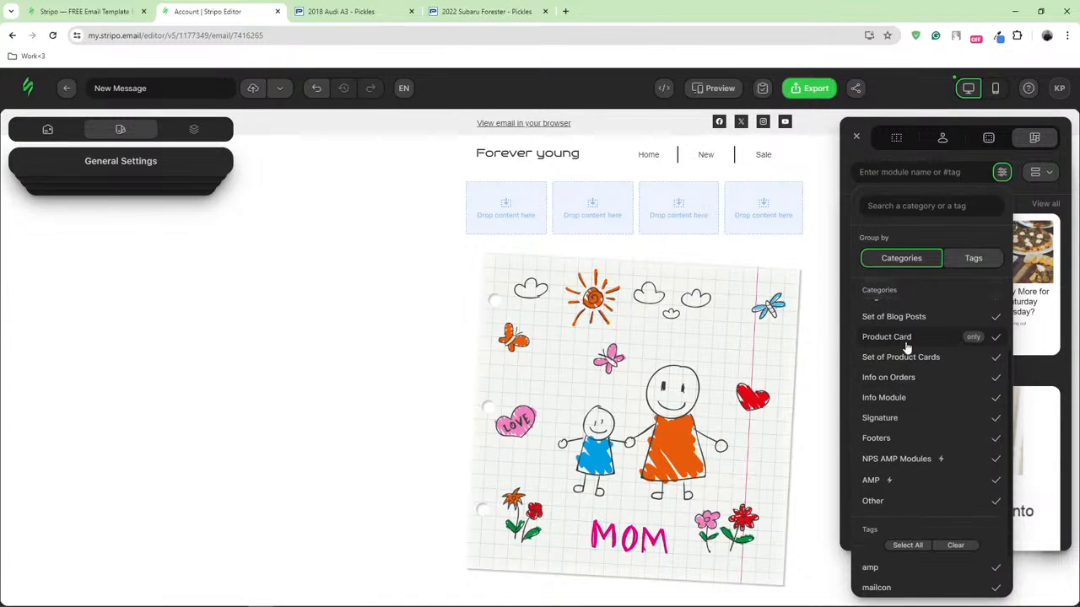
left_click(971, 337)
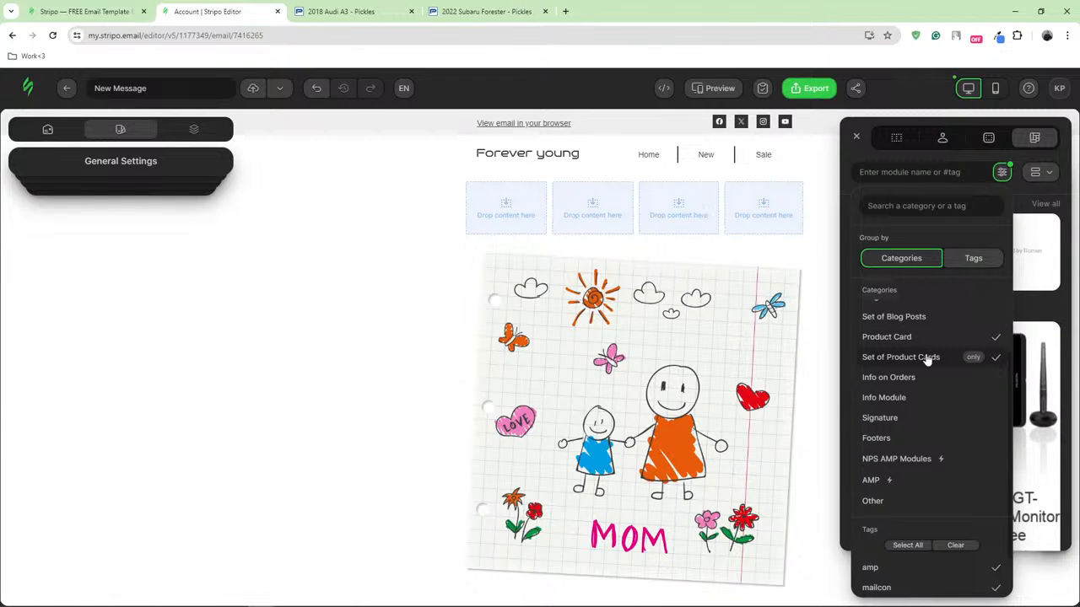
left_click(1002, 172)
Find the Google Pixel 2 module, Product Card No.27, and place it in the structure's first empty container
scroll(991, 326, "down", 10)
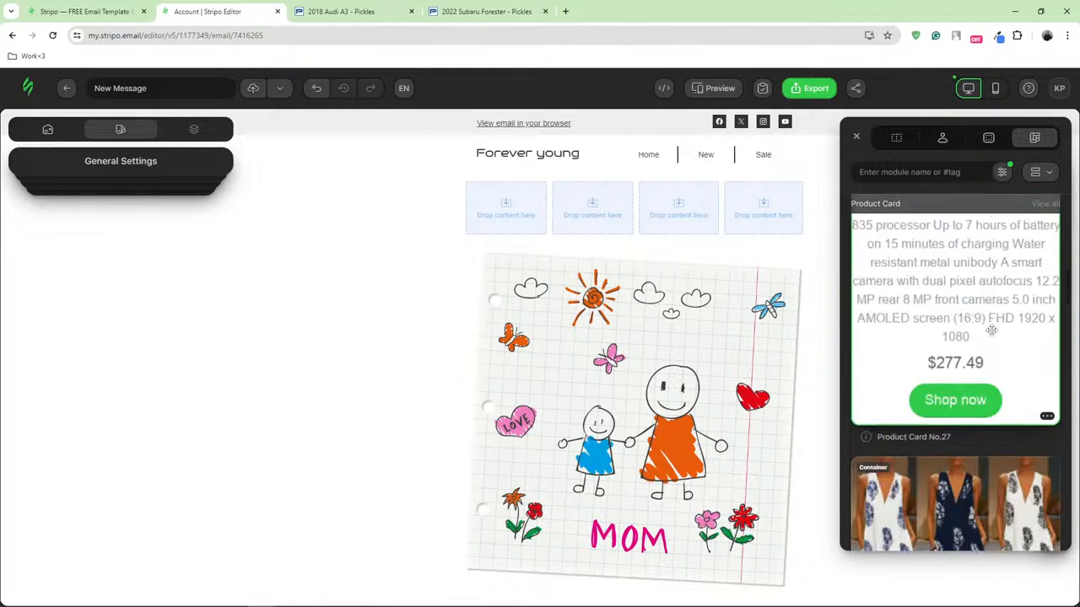
scroll(991, 326, "down", 15)
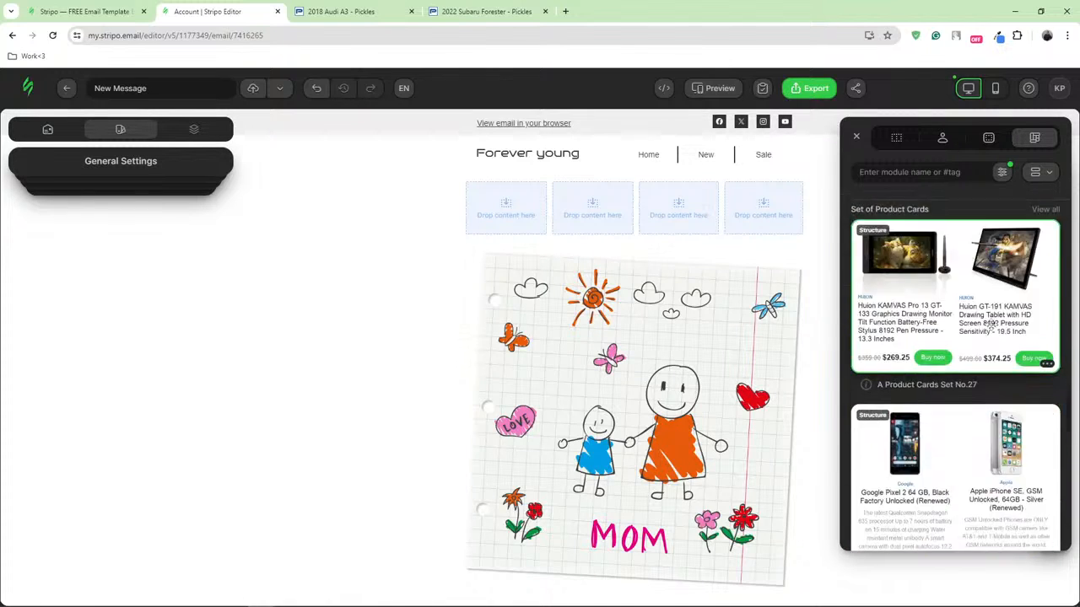
scroll(990, 320, "down", 5)
scroll(989, 321, "up", 5)
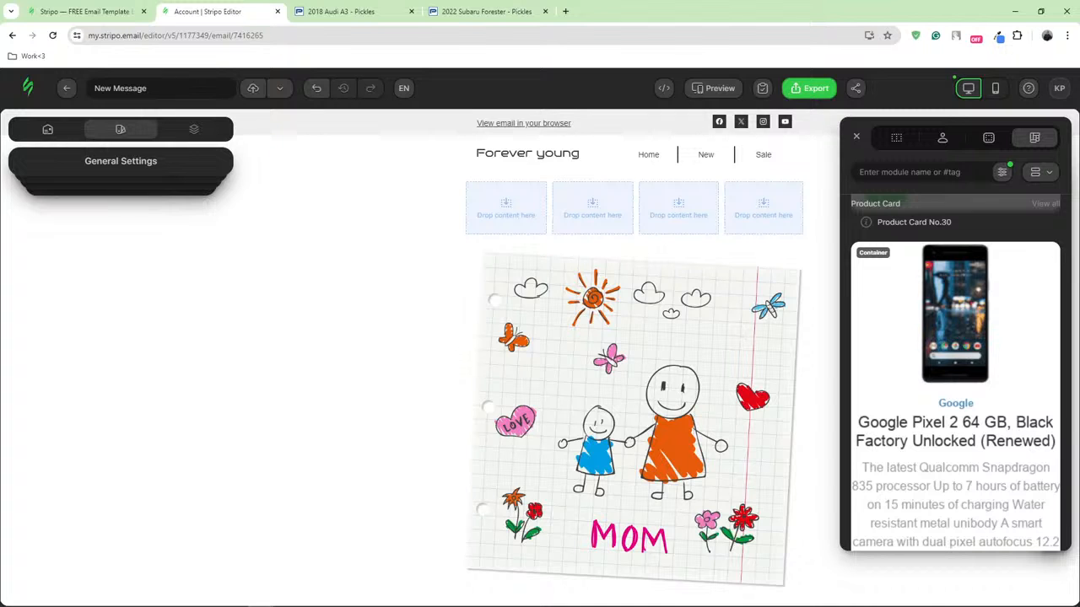
scroll(1065, 376, "down", 5)
scroll(1066, 377, "up", 5)
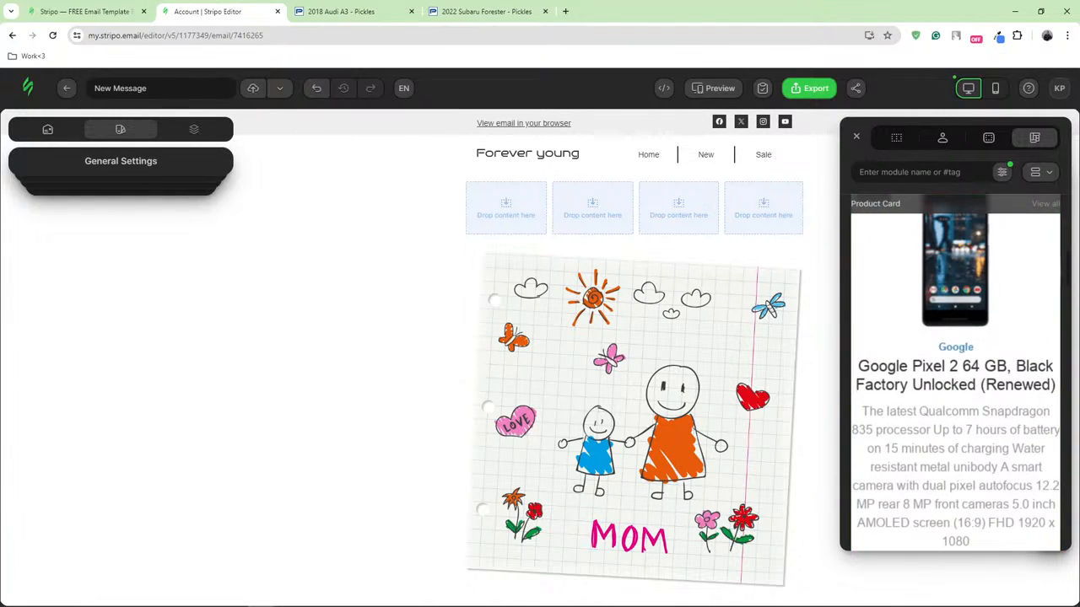
scroll(942, 344, "up", 2)
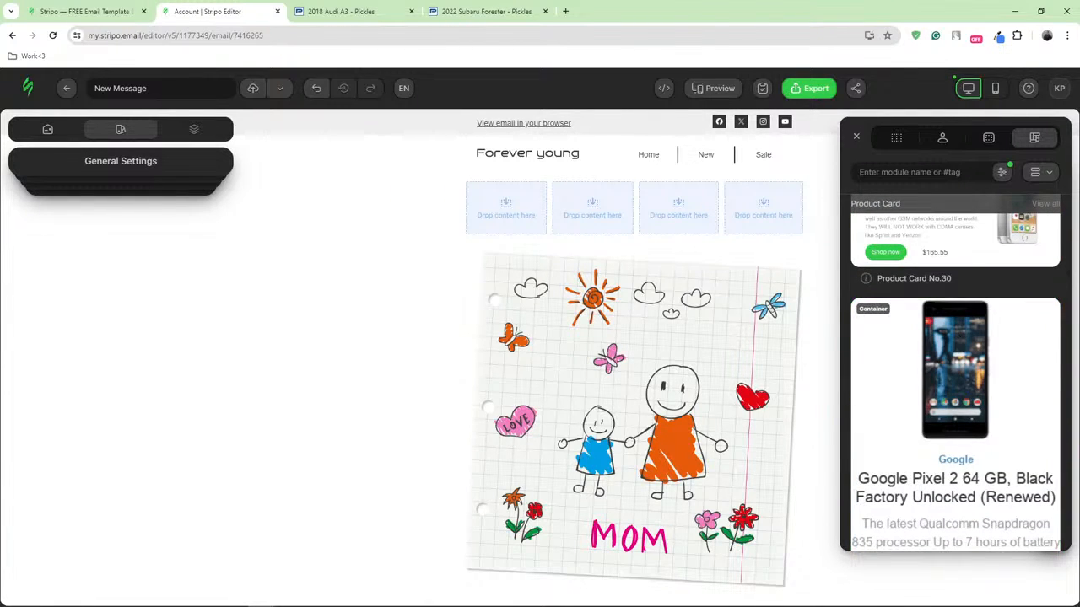
left_click_drag(931, 364, 506, 207)
Duplicate the Google Pixel 2 smart container and move the copy into the second empty container of the row
mouse_move(451, 381)
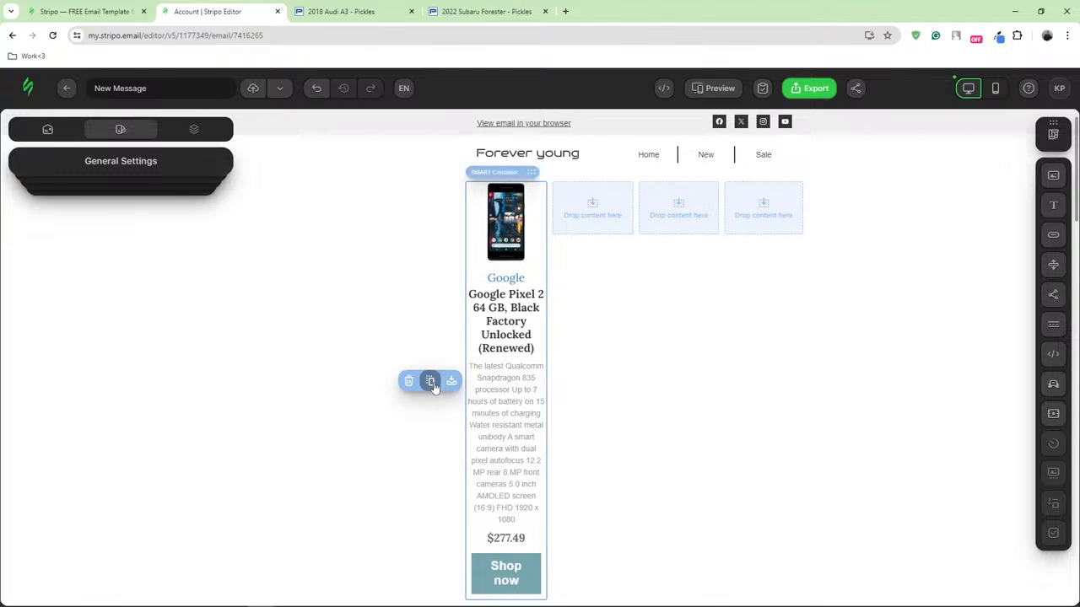
left_click(431, 383)
scroll(447, 472, "down", 3)
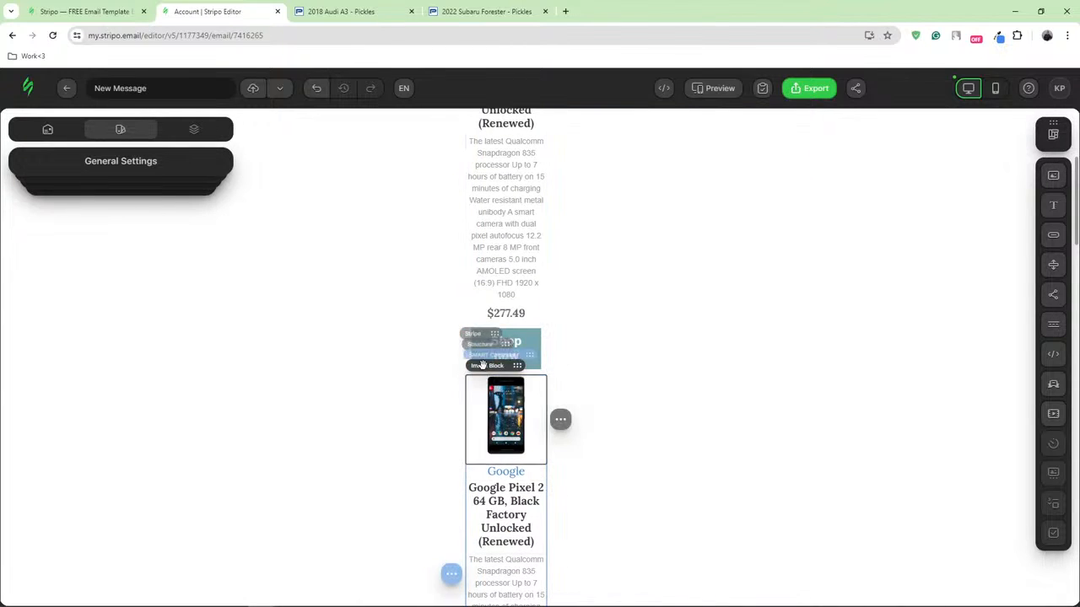
left_click_drag(478, 353, 603, 253)
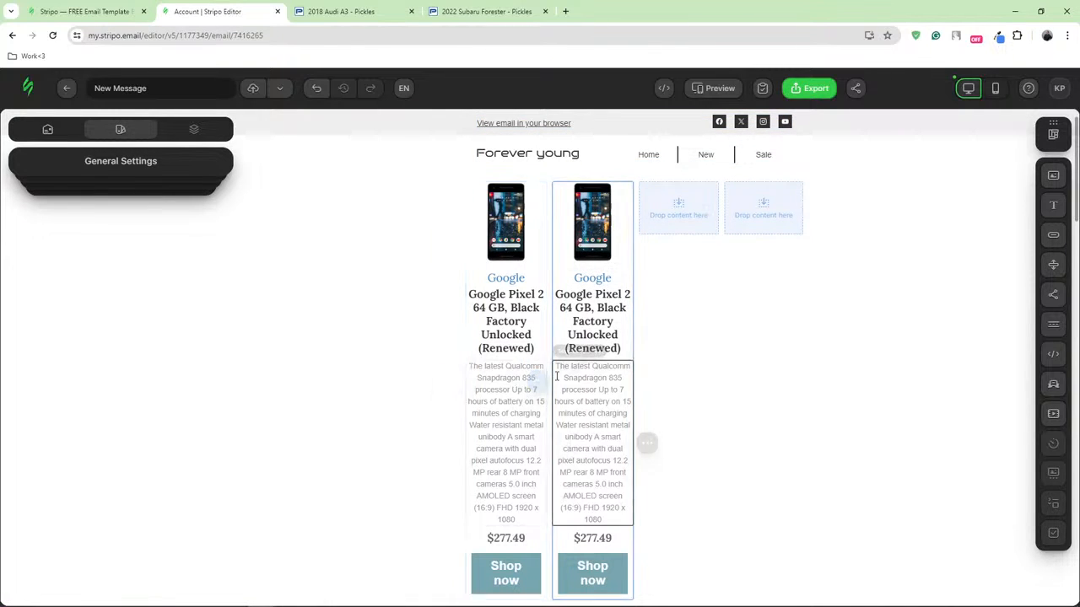
Duplicate the second container's Google Pixel 2 smart container and move the copy into the third container of the row
left_click(523, 384)
scroll(532, 337, "down", 3)
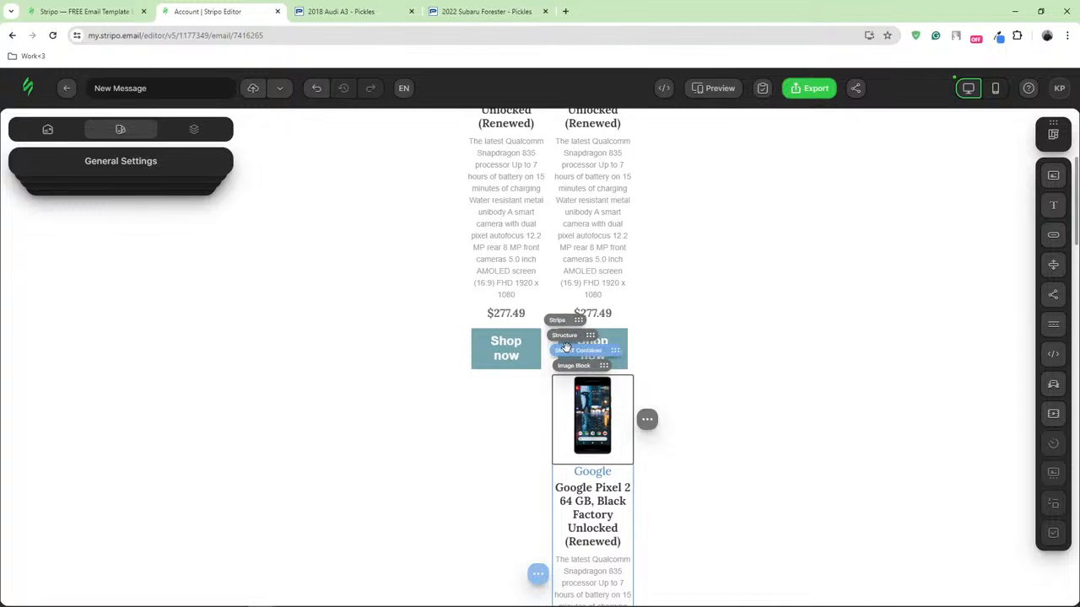
left_click_drag(662, 311, 682, 207)
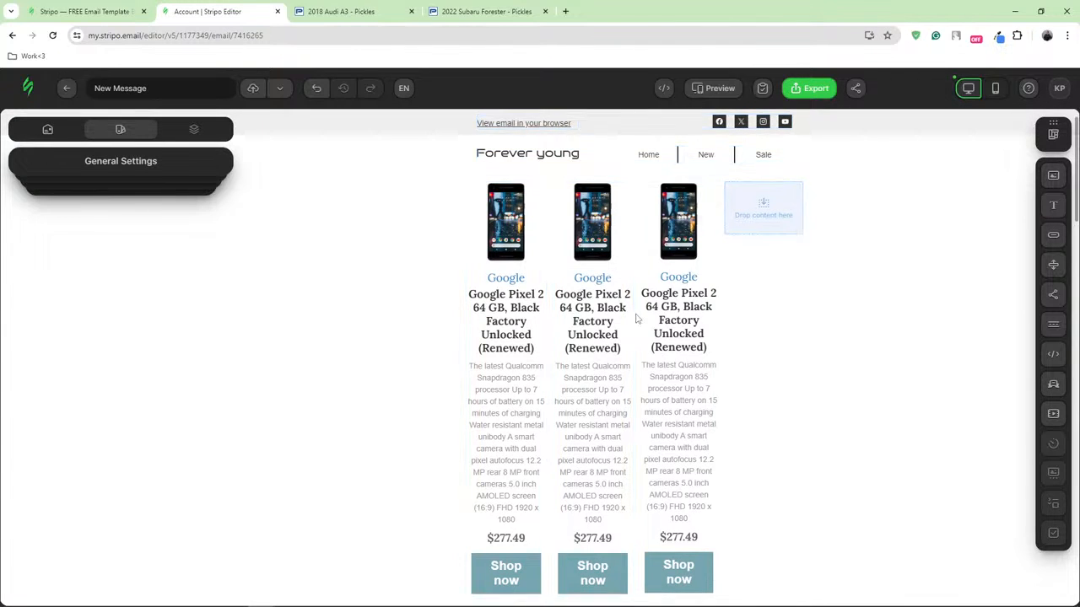
Duplicate the third container's Google Pixel 2 smart container and move the copy into the fourth container of the row
left_click(624, 175)
left_click(606, 174)
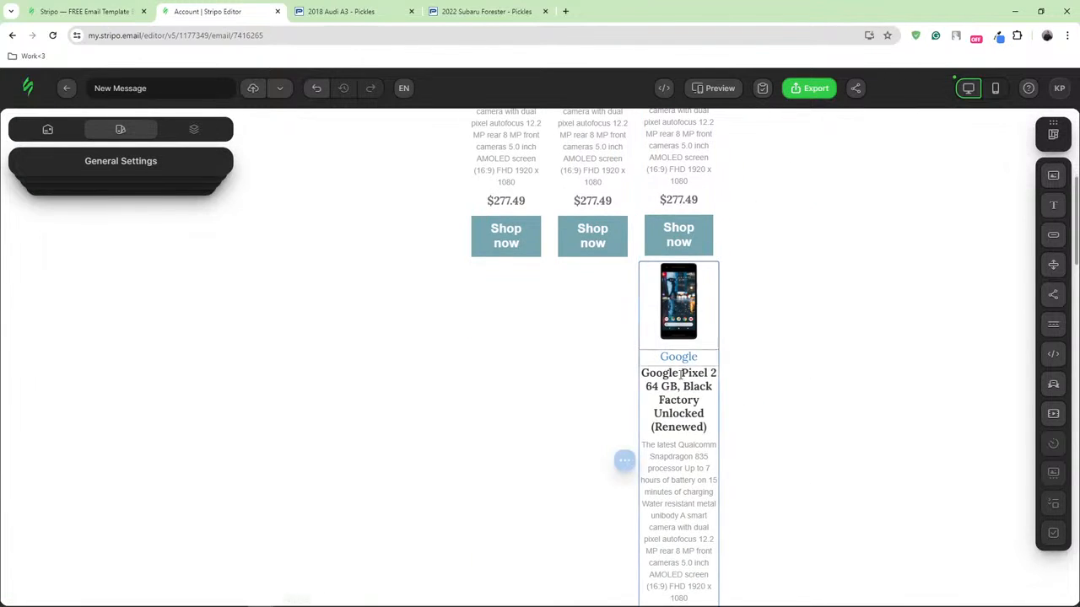
scroll(628, 472, "up", 1)
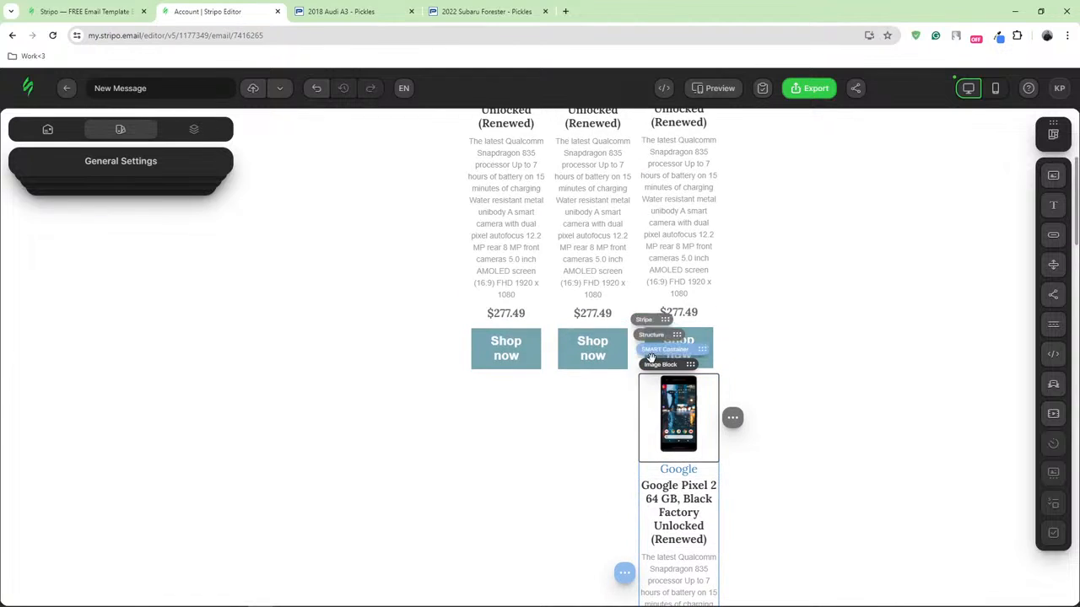
left_click_drag(653, 353, 780, 207)
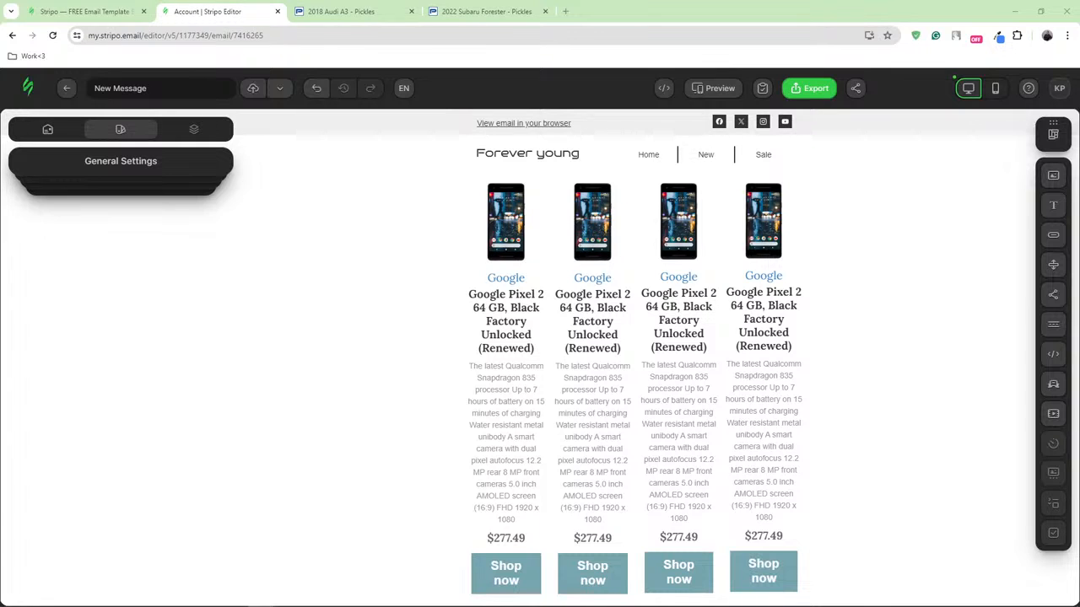
Close the Audi A3 and Subaru Forester pages and open the Pickles pages for the 2017 Fiat 500 and 2021 Chrysler 300 in separate browser tabs
middle_click(365, 17)
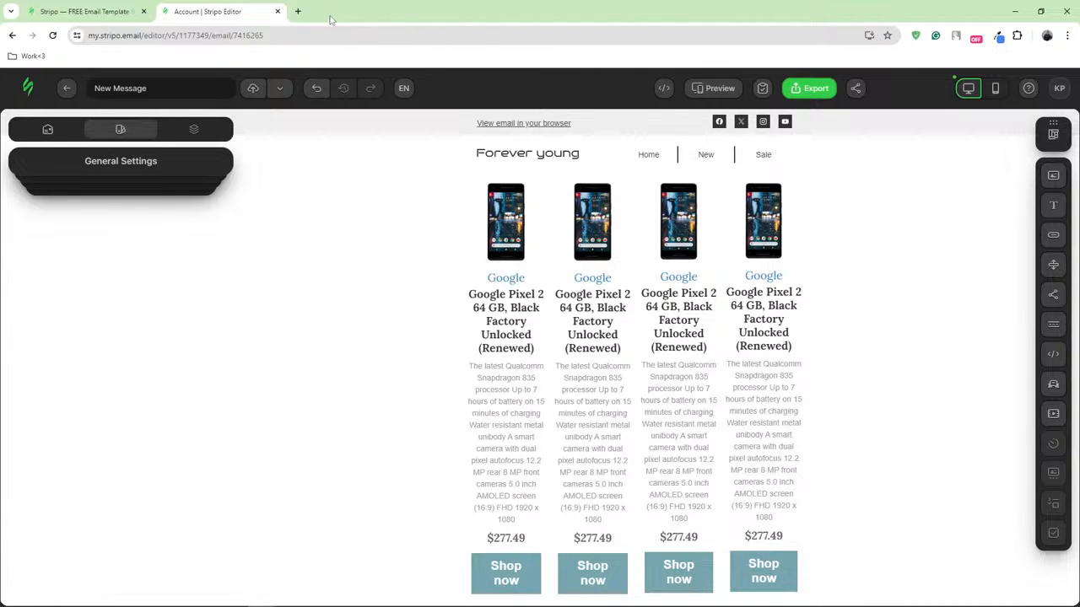
left_click(297, 11)
type("https://www.pickles.com.au/cars/item/-/details/CP--08-2017-Fiat-500-Series-4-Lounge-Hatchback-4-seats-3-doors/705054/")
key("Return")
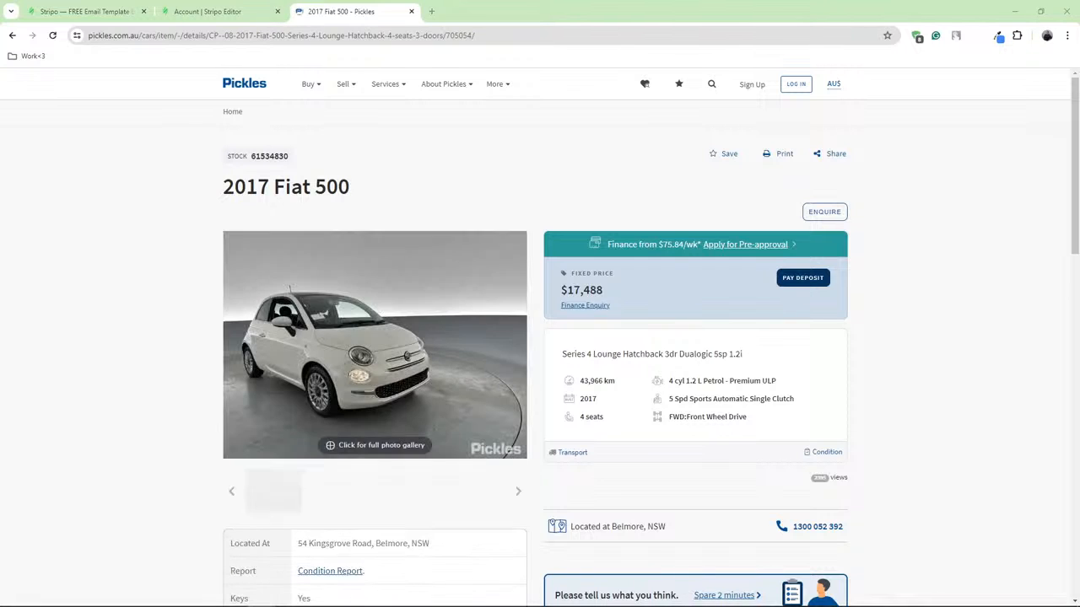
left_click(431, 11)
type("https://www.pickles.com.au/cars/item/-/details/CP--06-2021-Chrysler-300-LX-MY21-SRT-Core-Sedan-5-seats-4-doors/704510/")
key("Return")
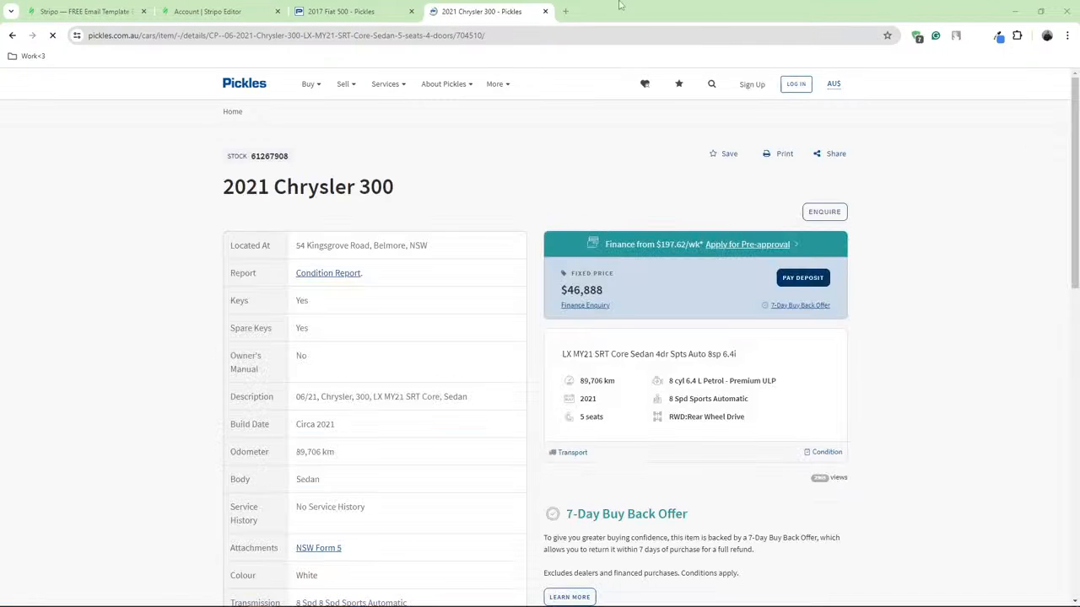
Open the Pickles pages for the 2022 TESLA Model 3 and the 2018 BMW X4 in two more browser tabs
left_click(565, 11)
type("https://www.pickles.com.au/cars/item/-/details/CP-01-2022-TESLA-Model-3-Rear-Wheel-Drive-Sedan-5-seats-4-doors/688904/")
key("Return")
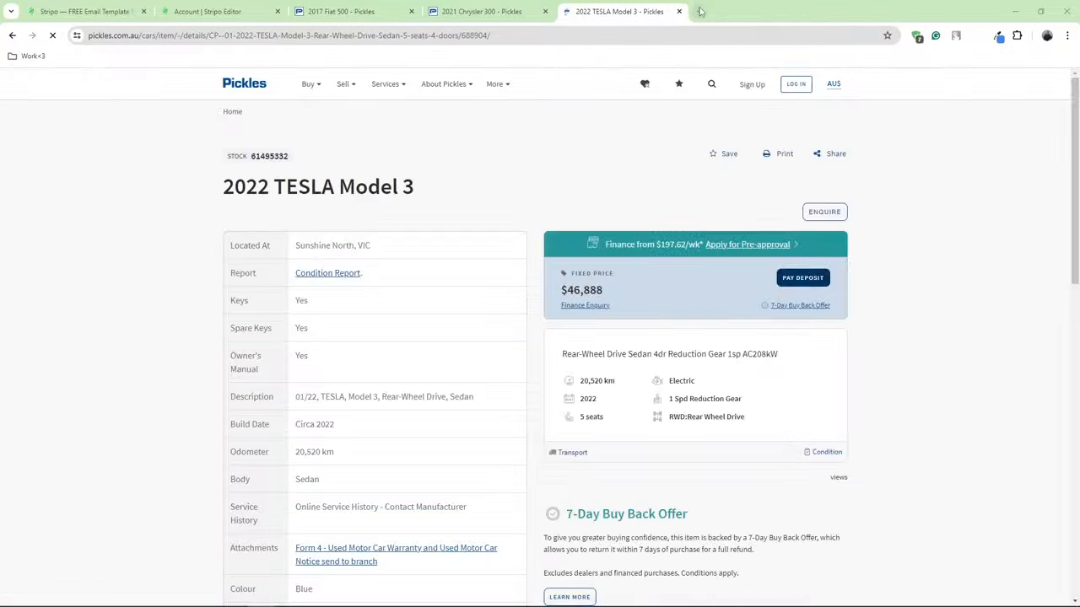
left_click(699, 11)
type("https://www.pickles.com.au/cars/item/-/details/CP--03-2018-BMW-X4-F26-xDrive35d-Wagon-5-seats-5-doors/715807/")
key("Return")
Copy the 2017 Fiat 500 page link into the first smart container's data link in the Stripo editor and get its data
left_click(346, 11)
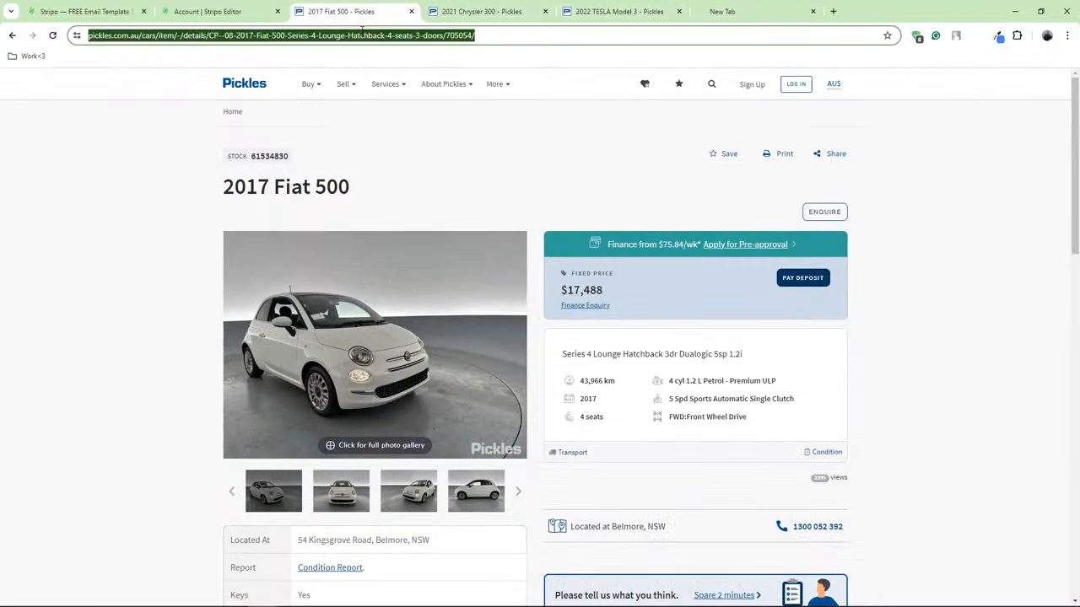
left_click(216, 12)
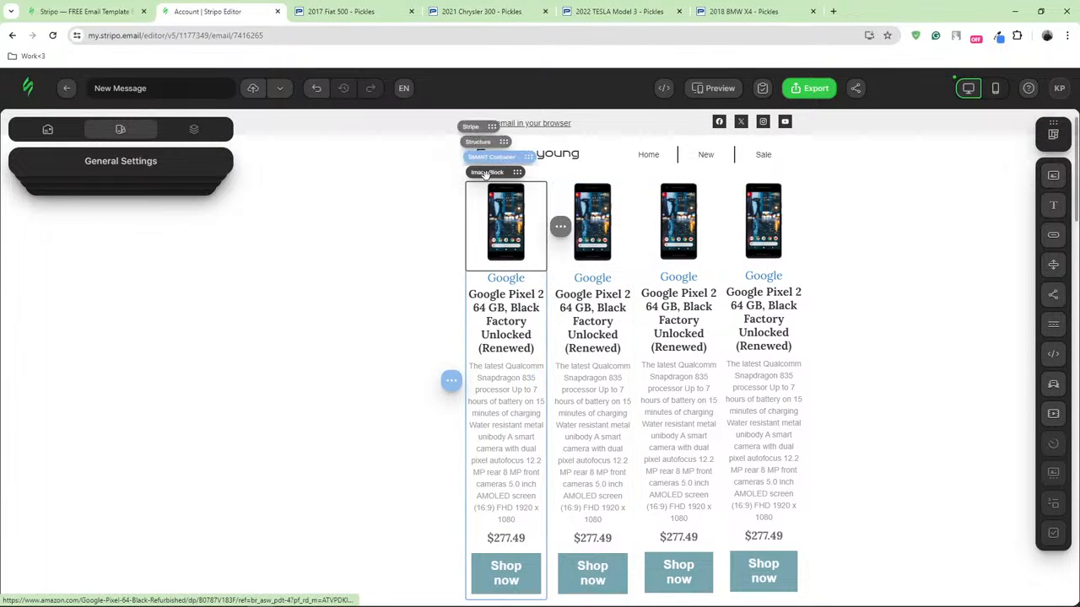
left_click(488, 157)
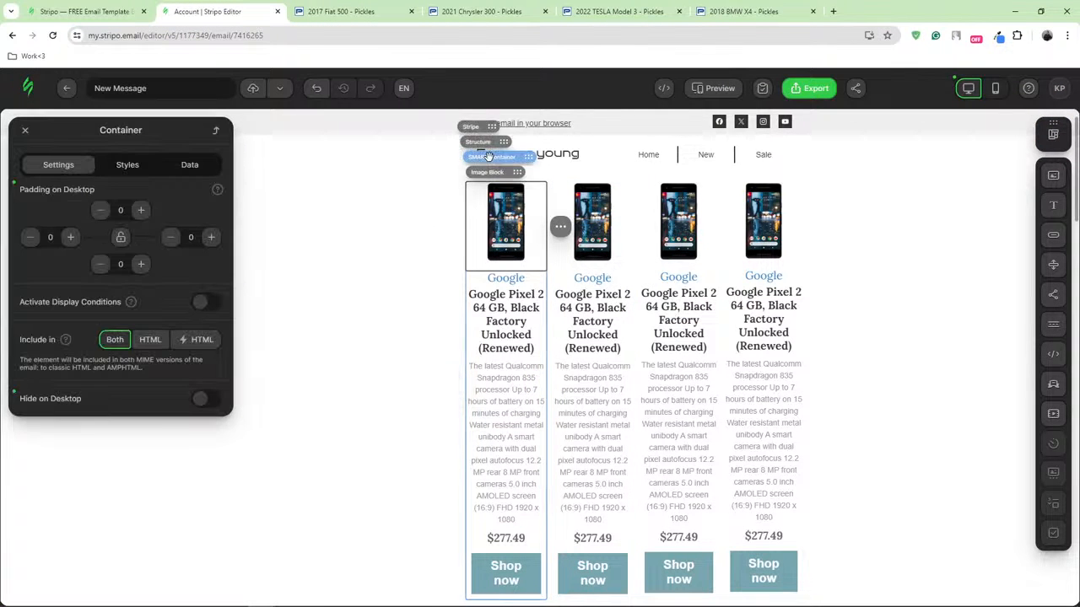
left_click(183, 169)
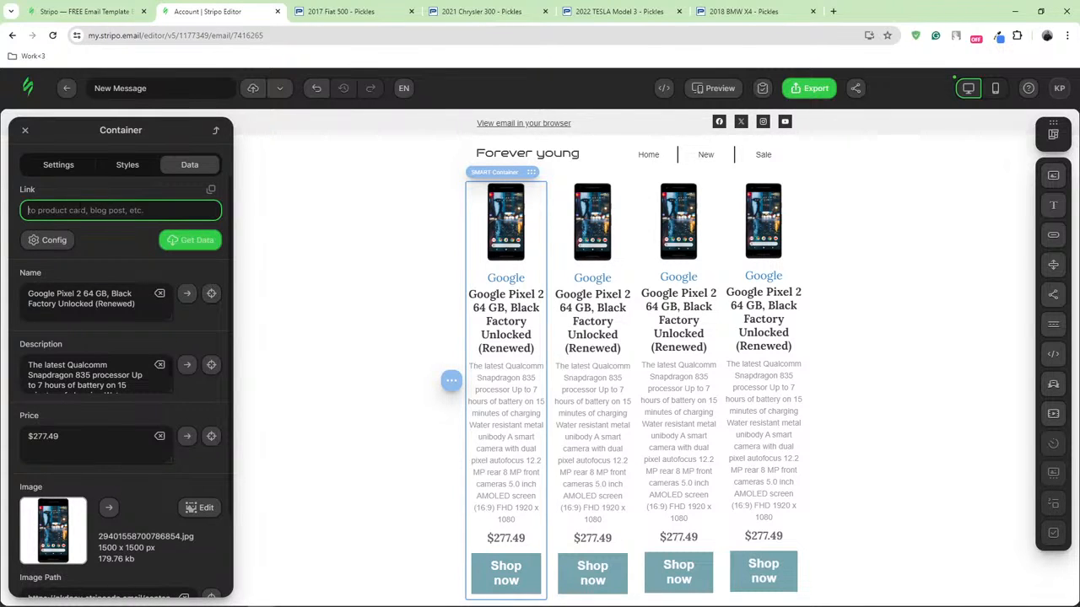
key("ctrl+v")
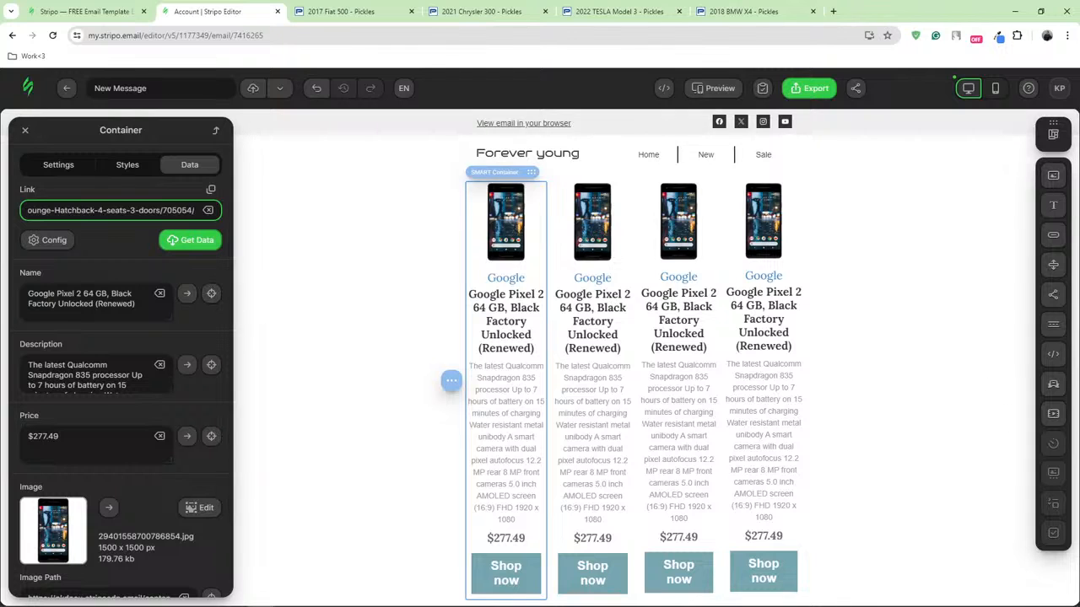
left_click(185, 242)
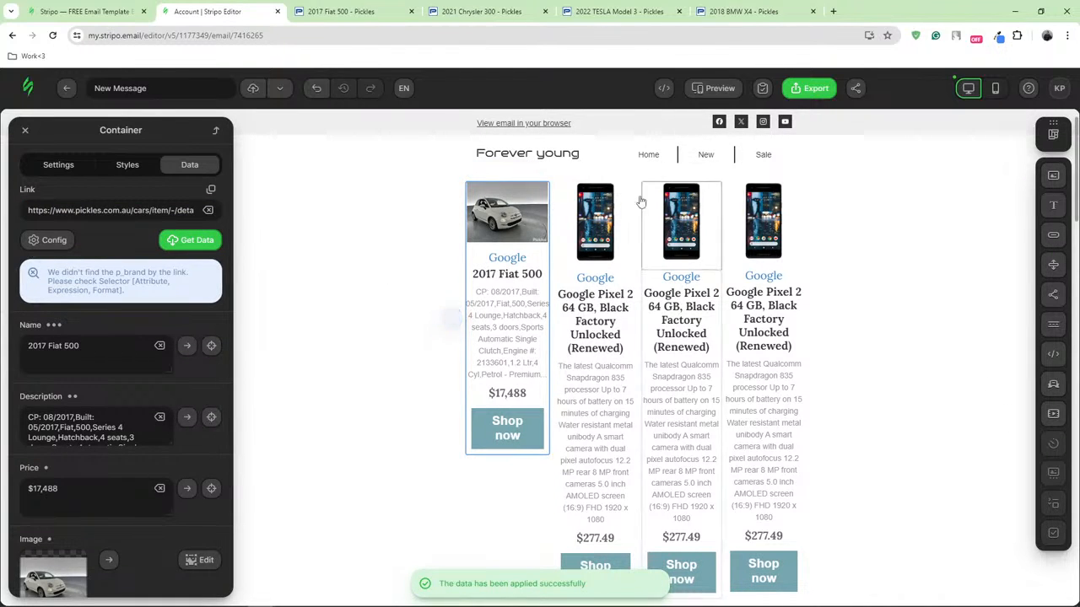
Copy the 2021 Chrysler 300 page link into the second smart container's data link and get its data
left_click(342, 11)
left_click(476, 11)
left_click(456, 34)
left_click(206, 11)
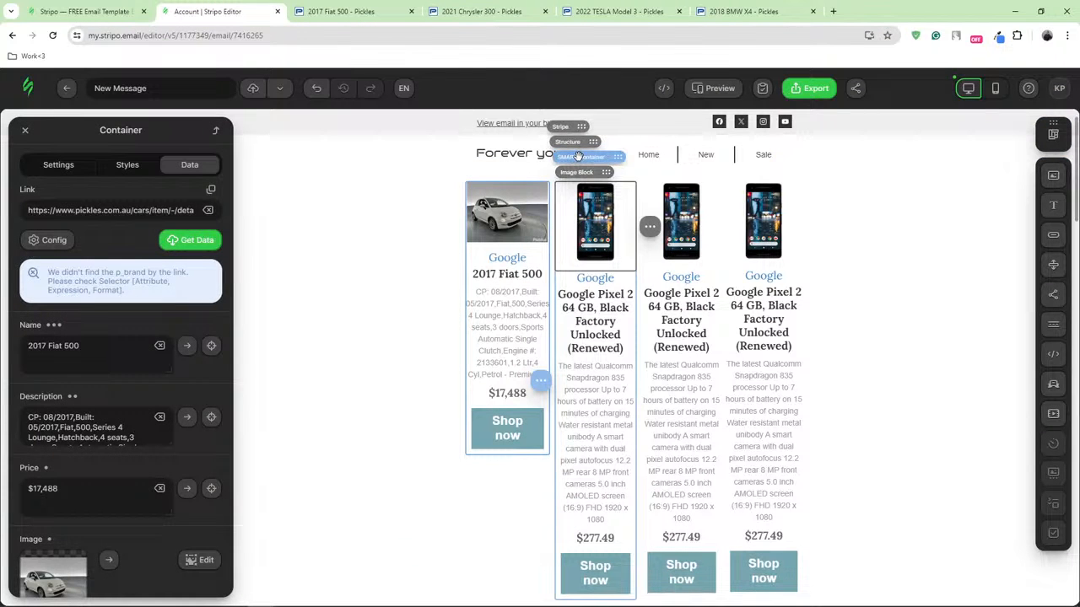
left_click(578, 157)
left_click(190, 165)
left_click(182, 210)
key("ctrl+v")
left_click(194, 242)
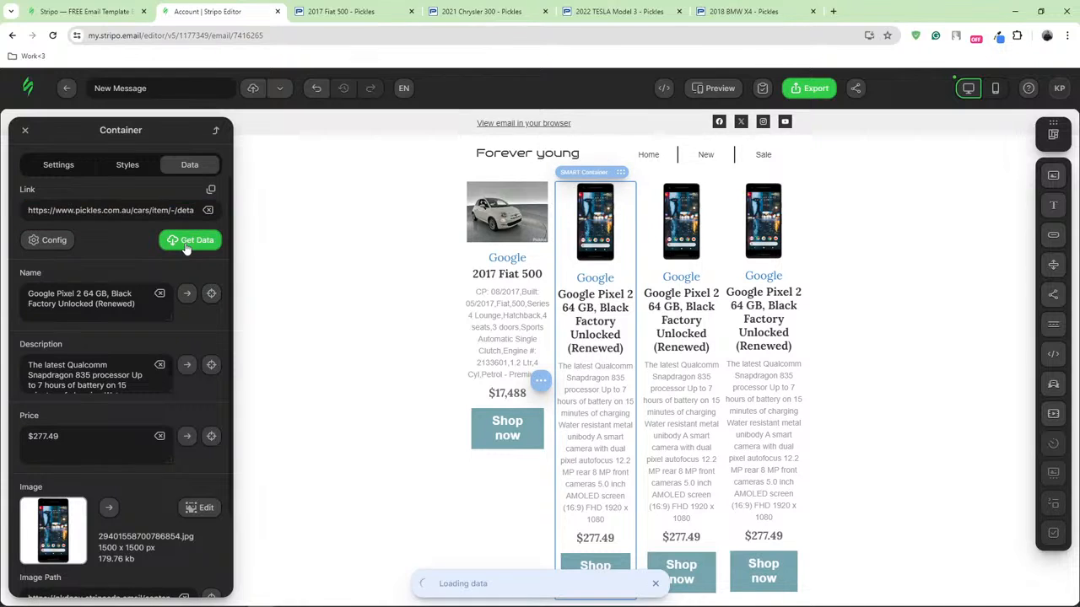
Copy the 2022 TESLA Model 3 page link into the third smart container's data link and get its data
left_click(618, 11)
left_click(382, 34)
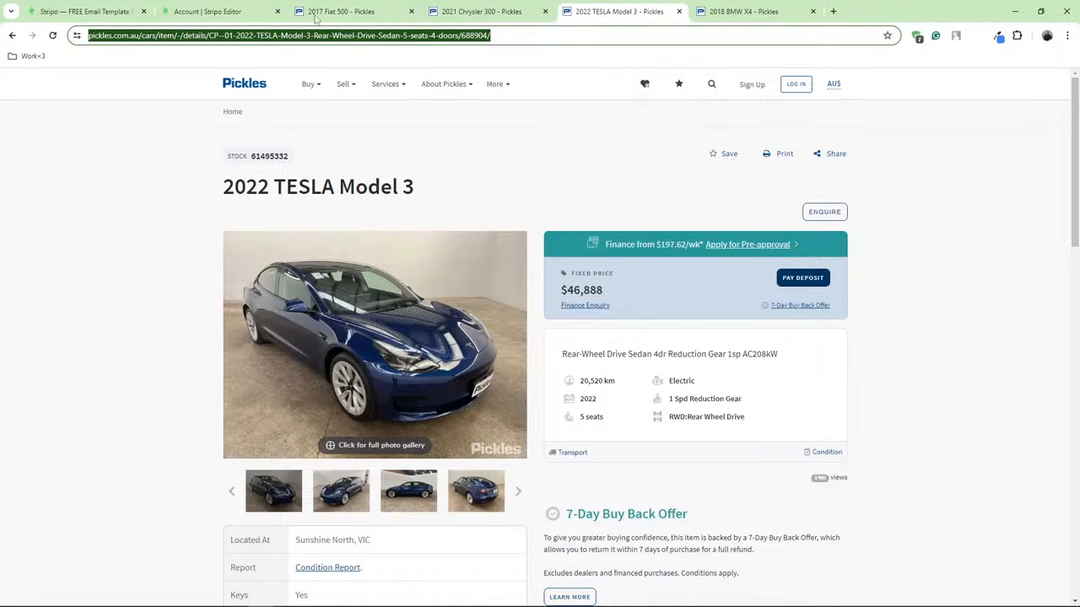
left_click(225, 7)
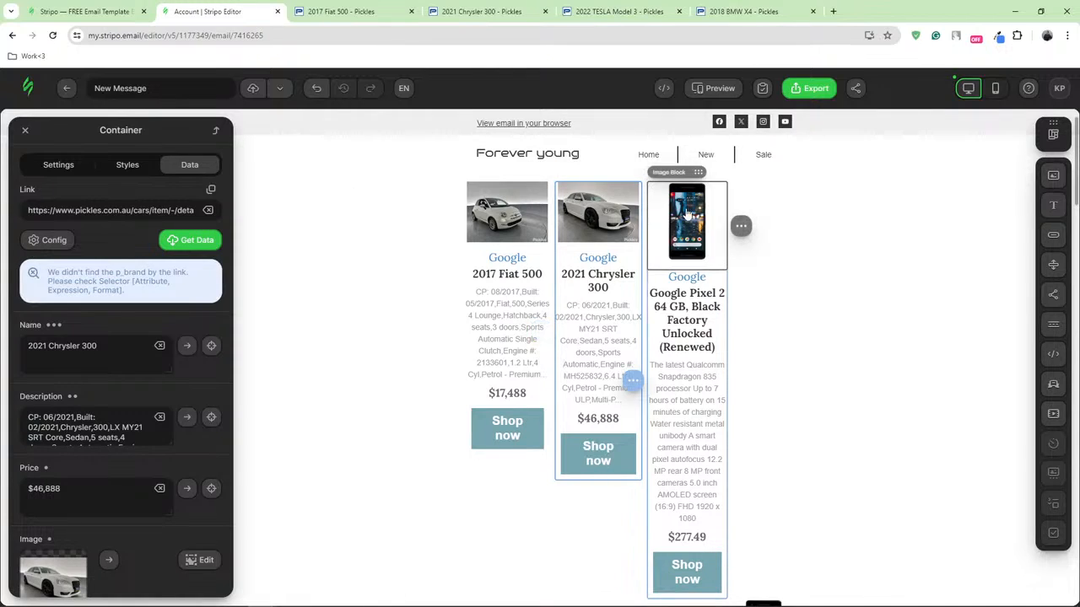
left_click(663, 158)
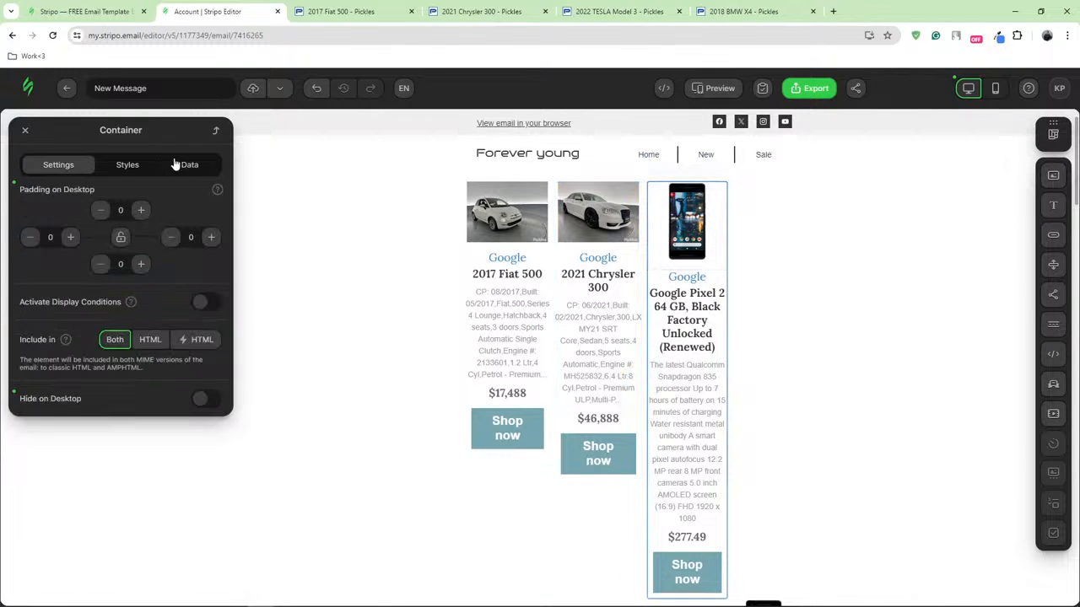
left_click(187, 164)
key("ctrl+v")
left_click(196, 240)
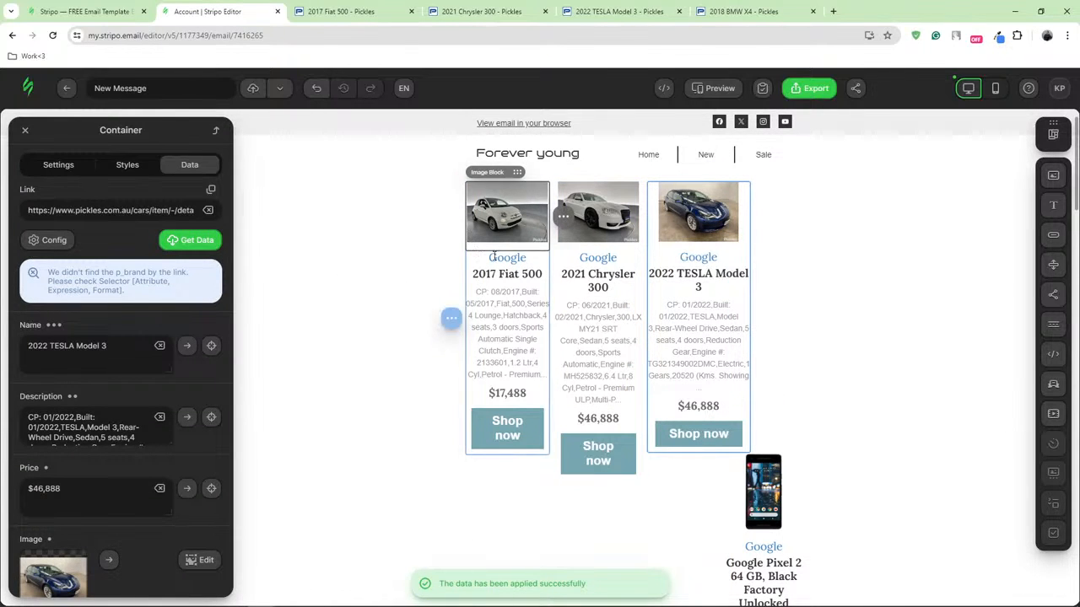
Copy the 2018 BMW X4 page link into the fourth smart container's data link and get its data
scroll(690, 291, "down", 3)
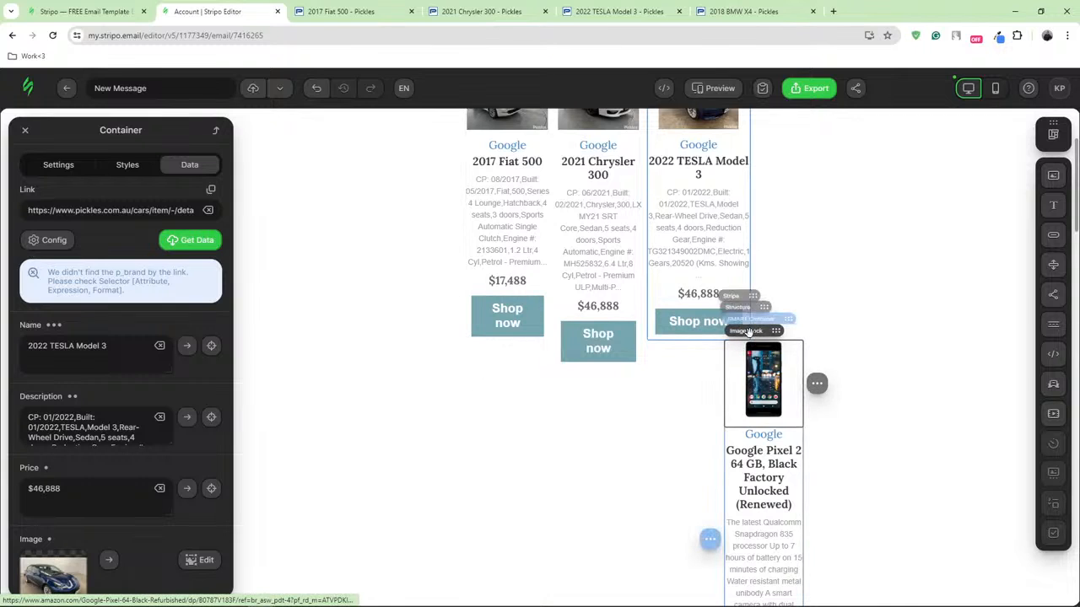
left_click(747, 317)
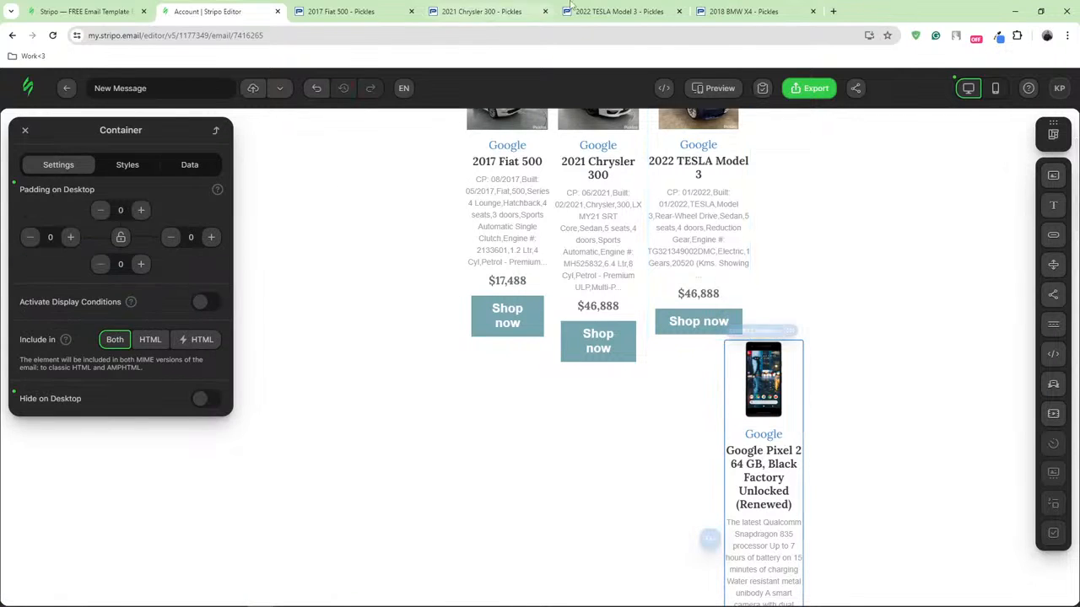
left_click(742, 12)
left_click(680, 35)
left_click(207, 11)
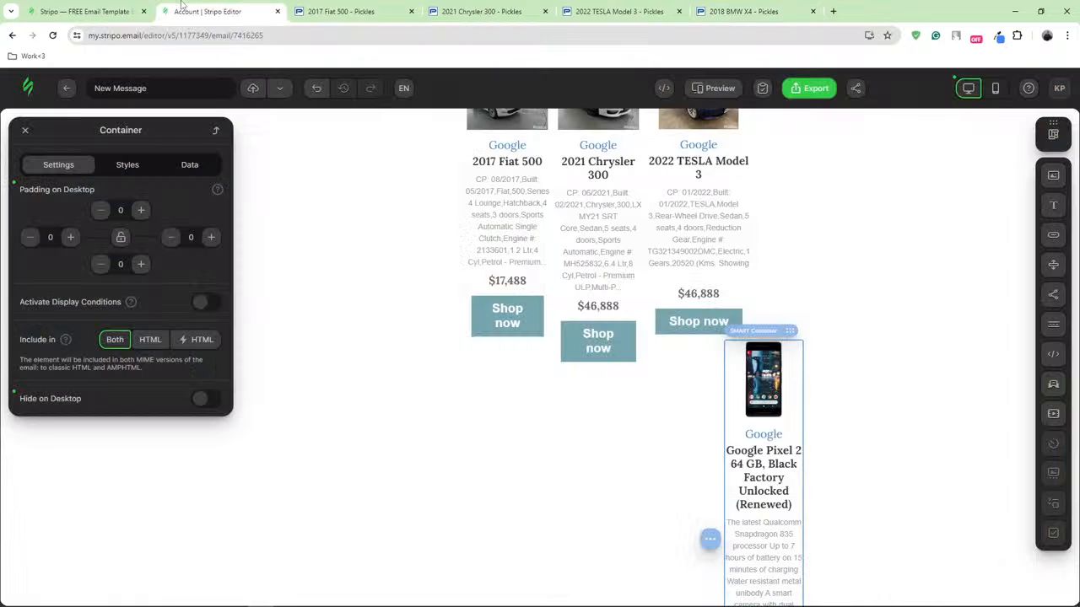
left_click(189, 164)
left_click(110, 210)
key("ctrl+v")
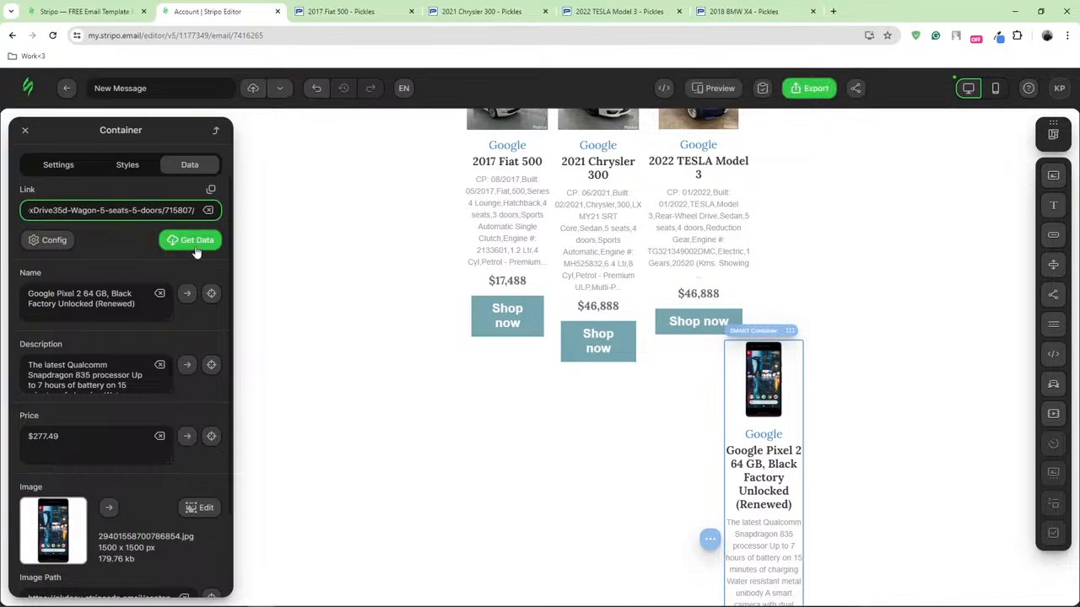
left_click(193, 242)
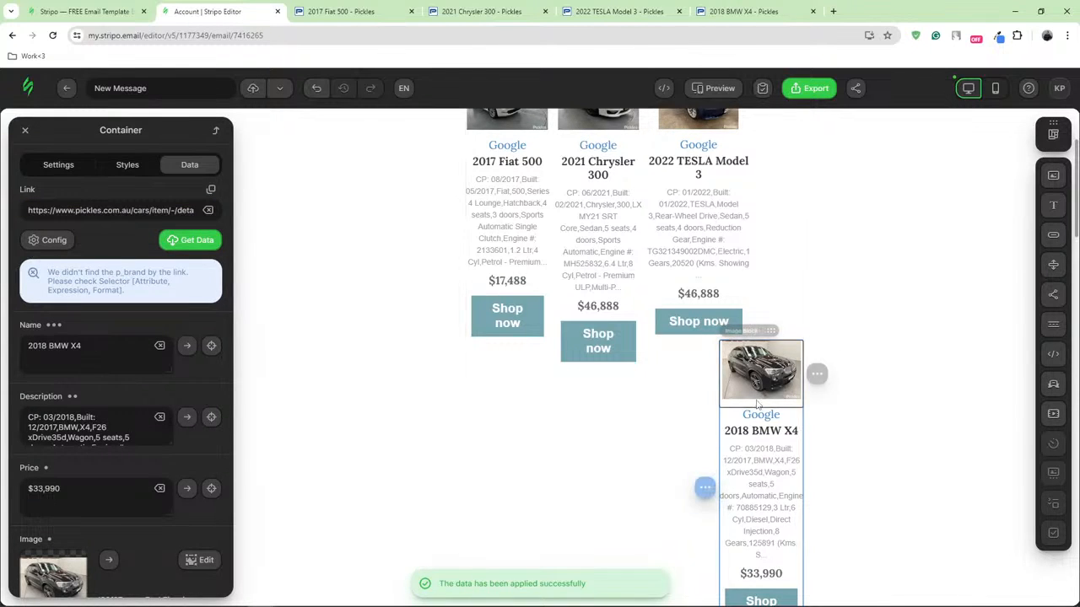
Delete the 2018 BMW X4 smart container and remove the empty Container 4 from the structure, leaving a three-container row
scroll(788, 364, "down", 2)
scroll(788, 364, "up", 3)
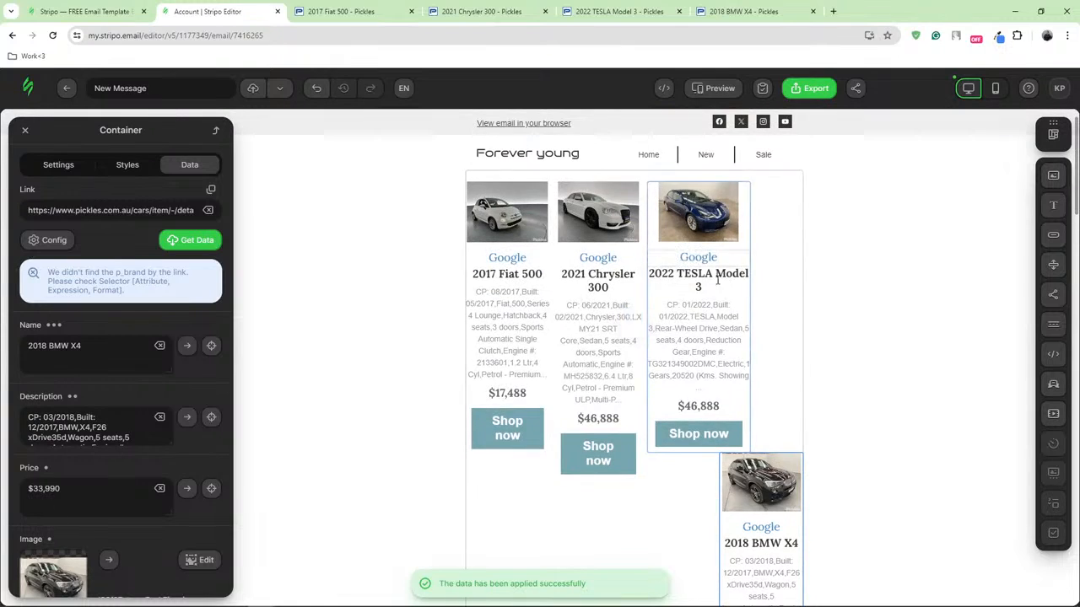
scroll(791, 382, "down", 2)
scroll(776, 337, "up", 2)
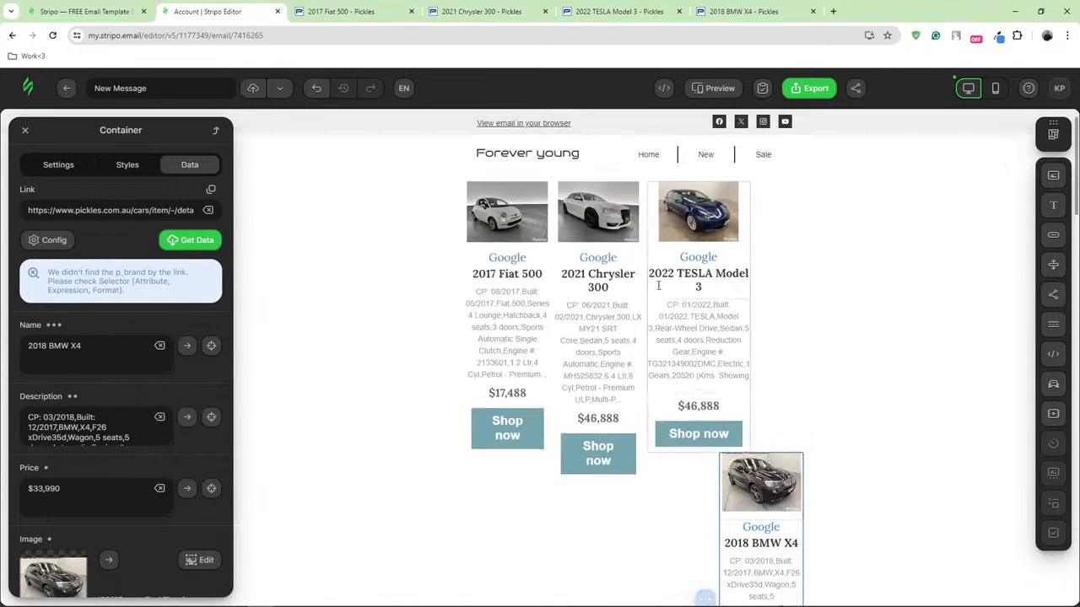
scroll(809, 363, "down", 3)
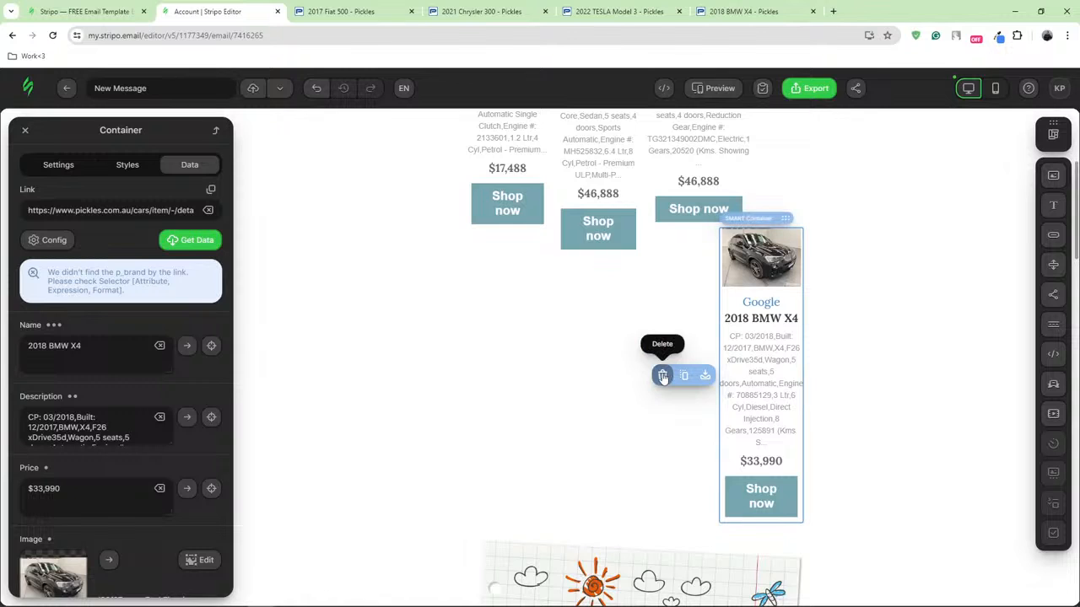
left_click(663, 376)
left_click(573, 272)
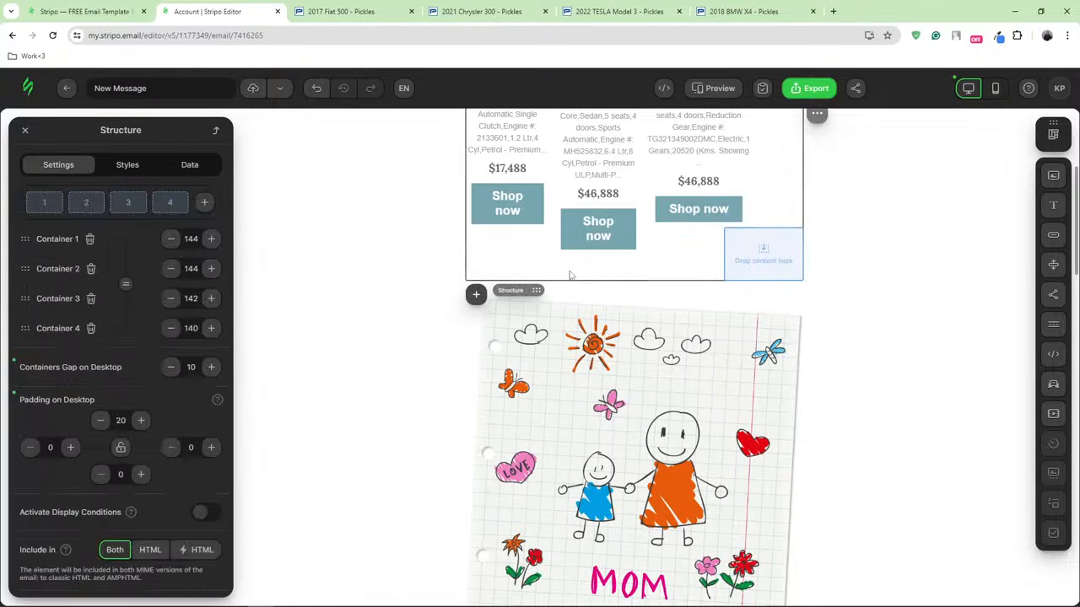
left_click(91, 328)
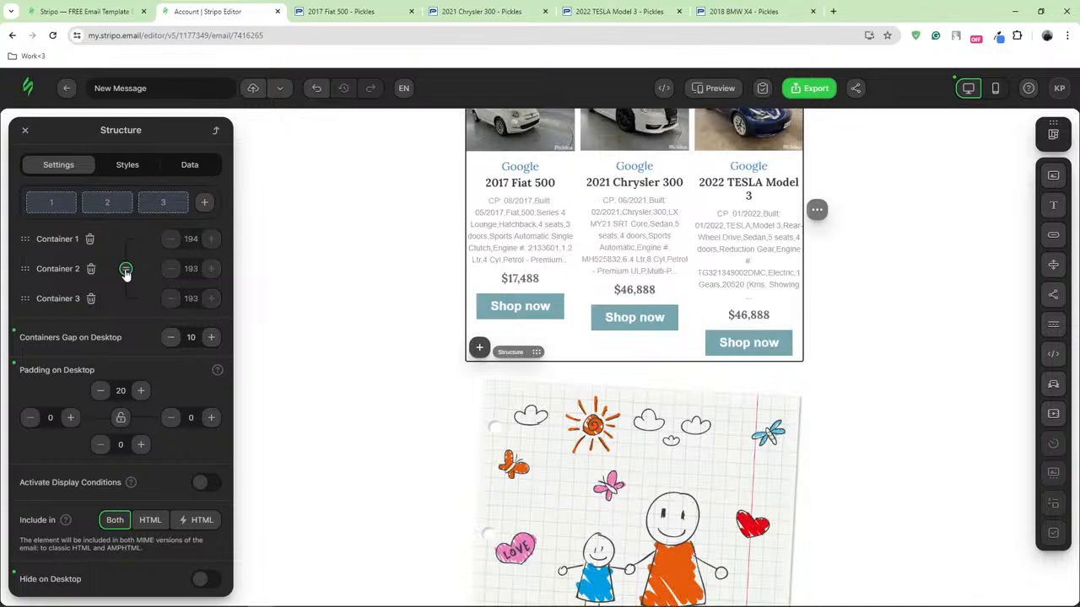
scroll(374, 284, "up", 2)
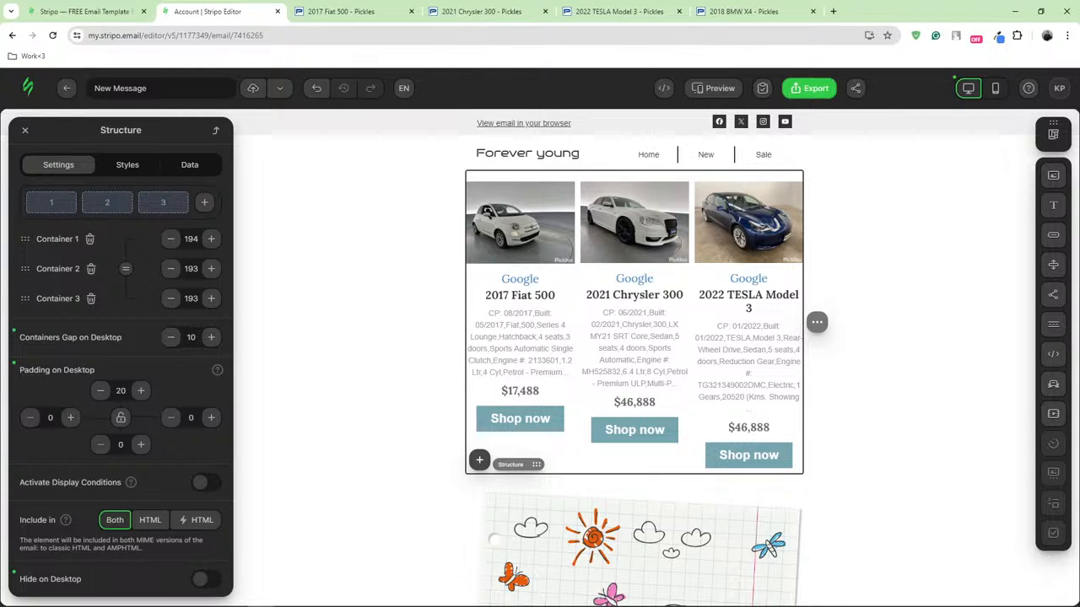
scroll(613, 284, "down", 1)
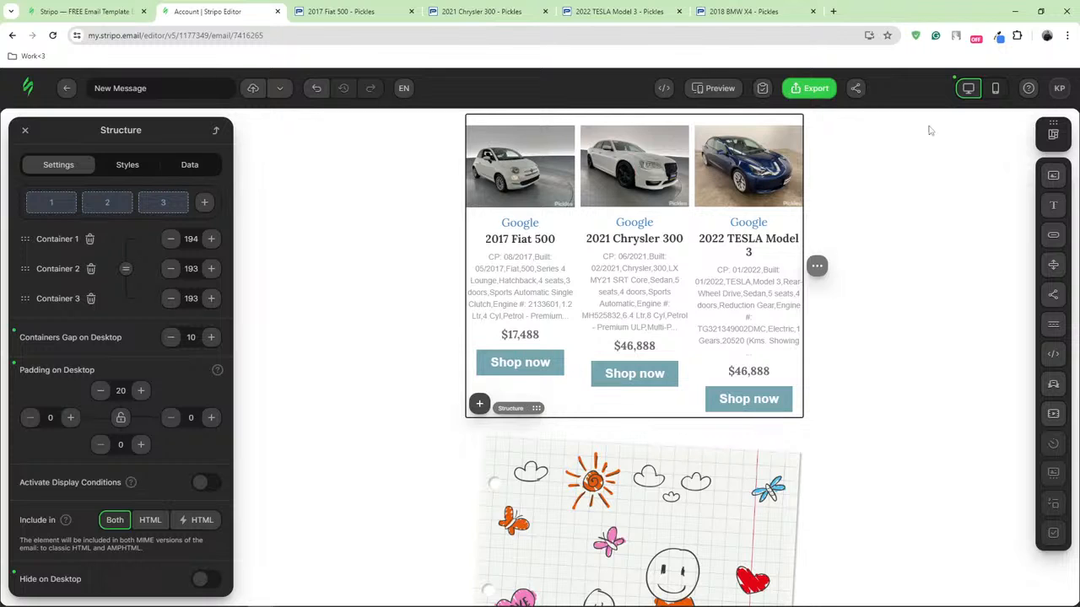
Leave the email editor and open the My Templates list of the project
left_click(28, 88)
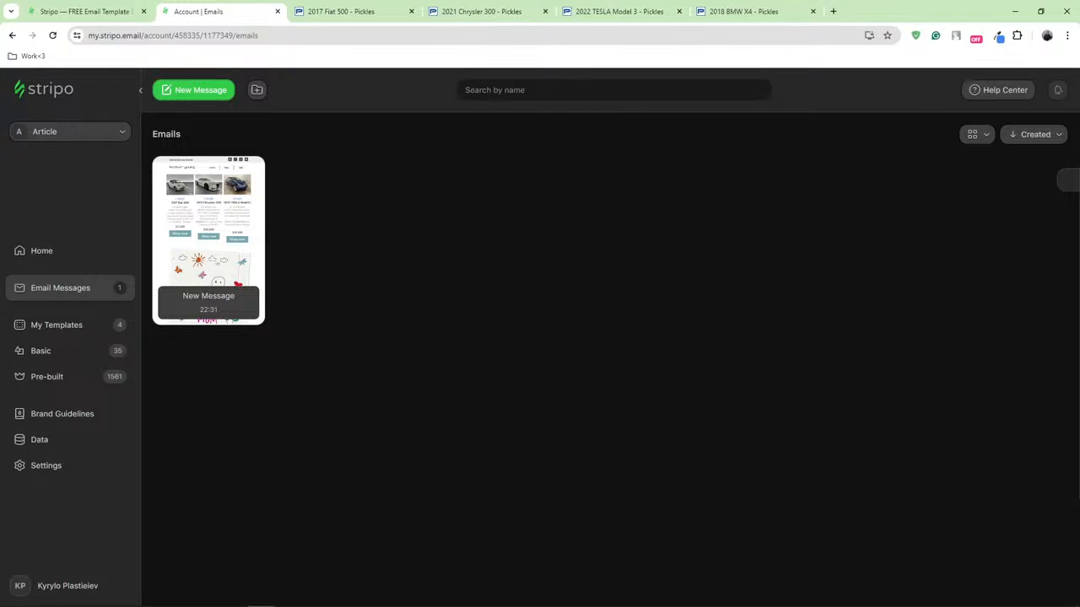
left_click(72, 328)
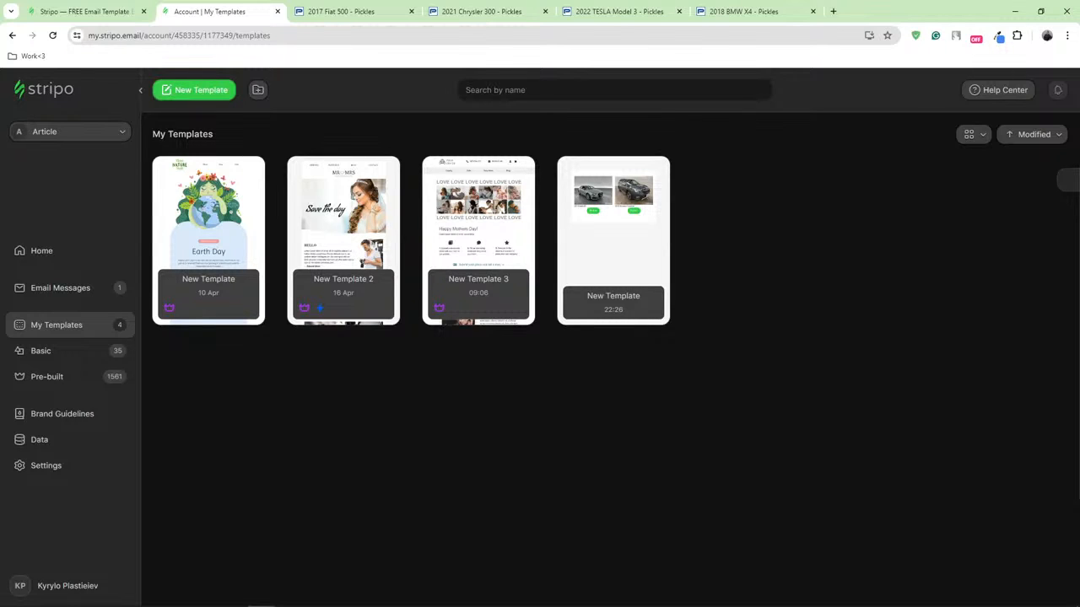
Show all pre-built templates, premium and free, filtered by the Smart-Elements feature
left_click(70, 378)
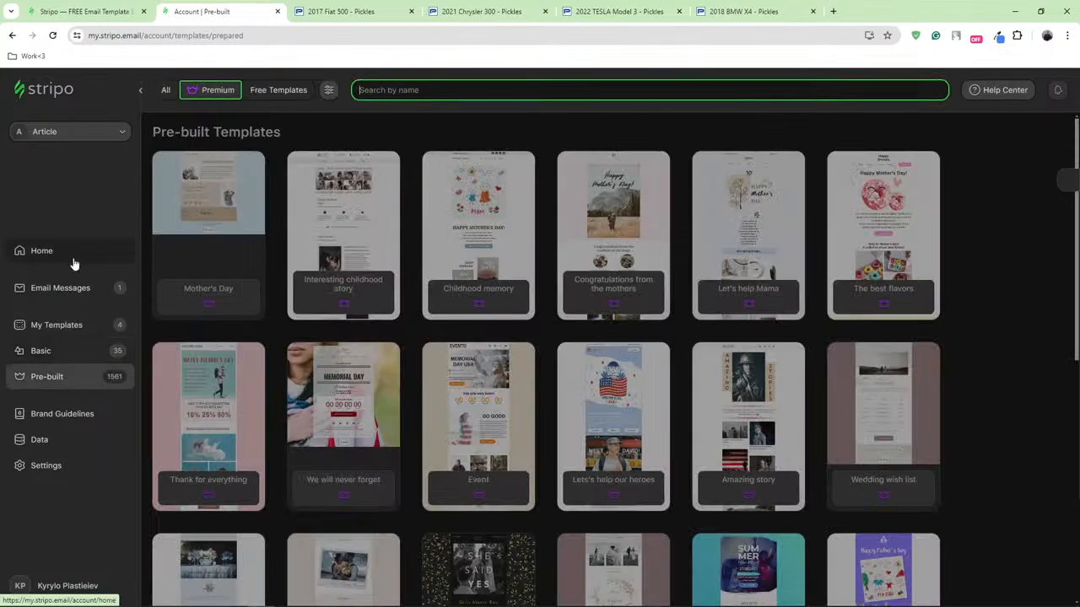
left_click(329, 92)
left_click(320, 218)
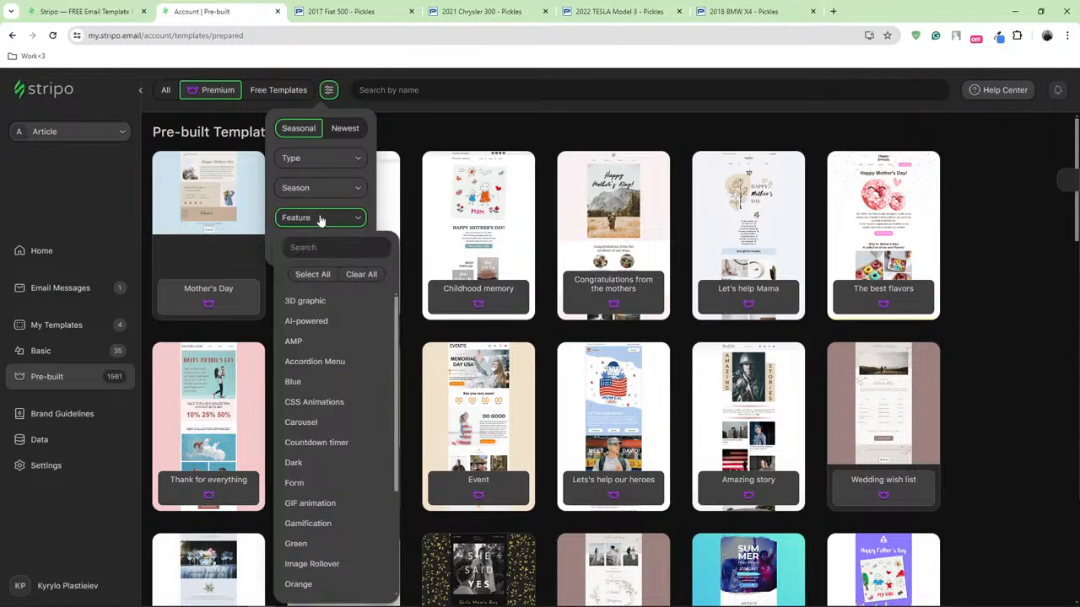
scroll(306, 337, "down", 4)
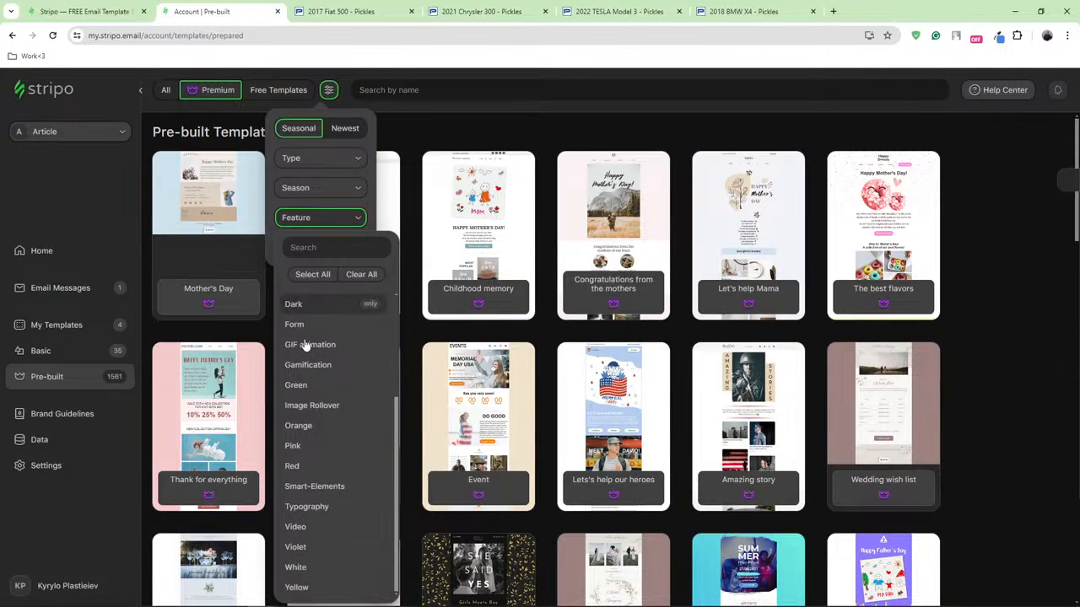
left_click(372, 487)
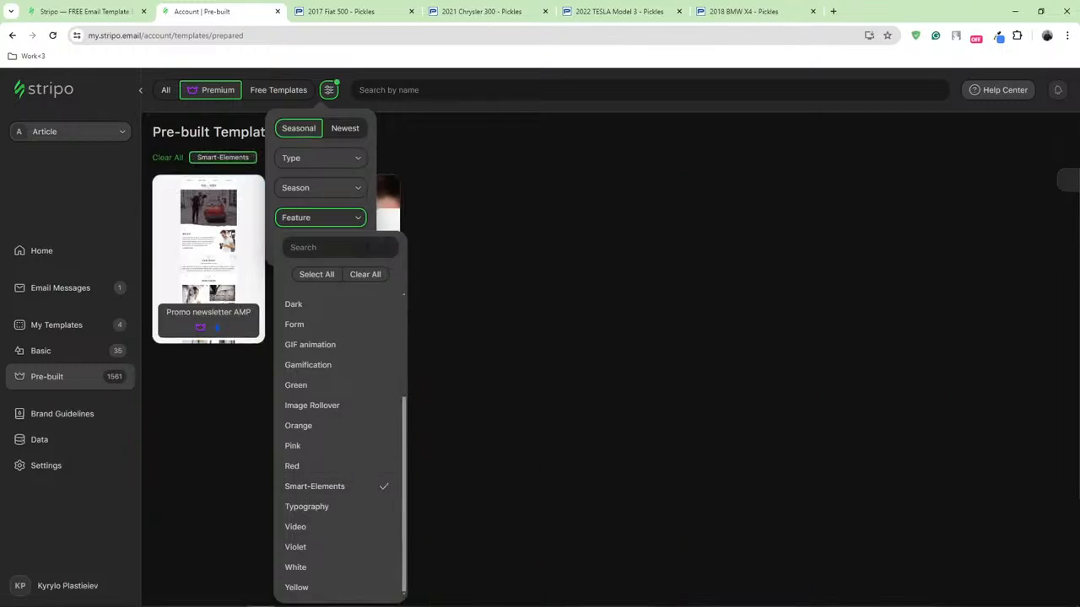
left_click(503, 181)
left_click(172, 89)
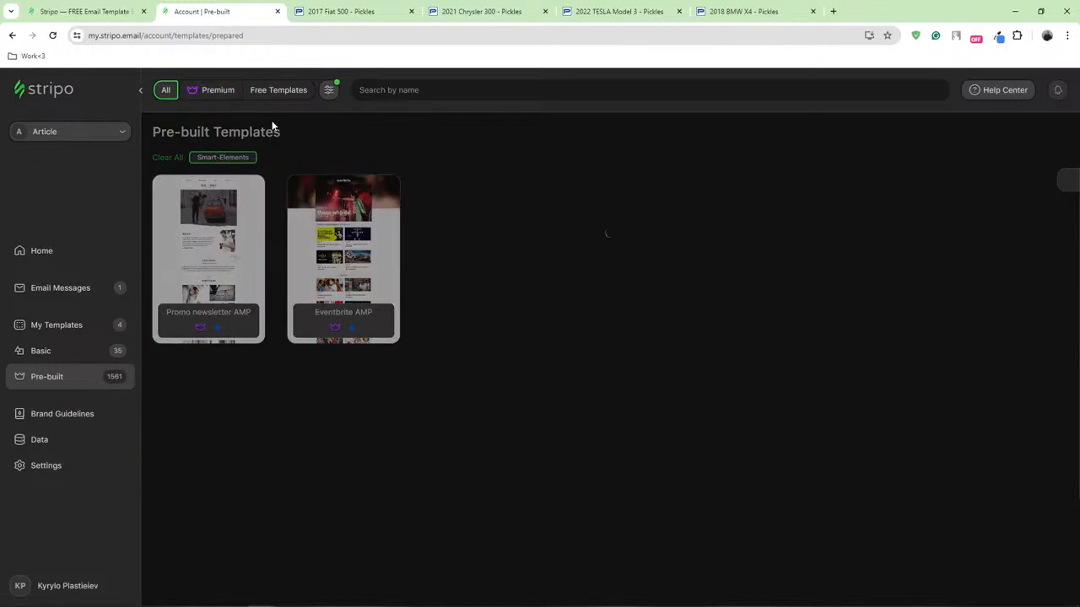
Browse the filtered templates and open the Promo newsletter with the "Just in Trends" fashion banner in the editor
scroll(552, 243, "down", 1)
scroll(553, 243, "down", 5)
scroll(436, 344, "up", 6)
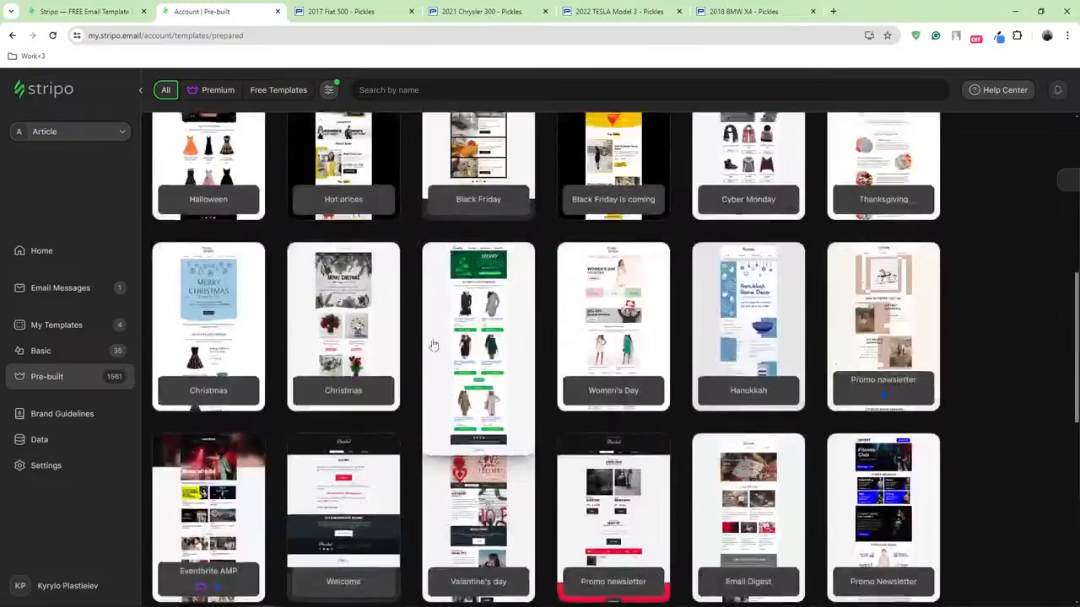
scroll(333, 148, "down", 7)
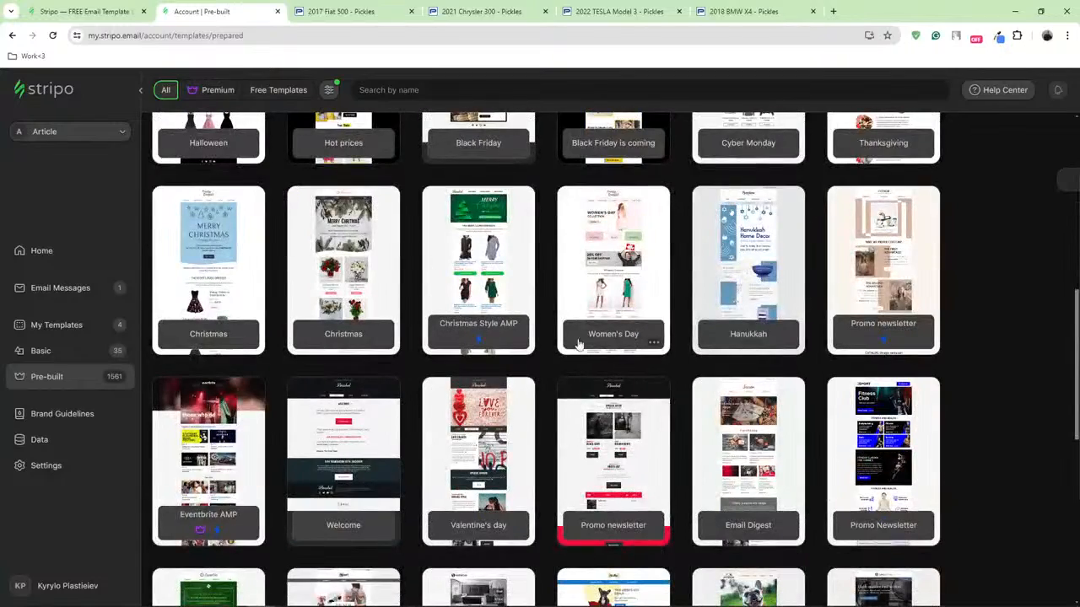
scroll(856, 334, "up", 5)
scroll(856, 334, "up", 3)
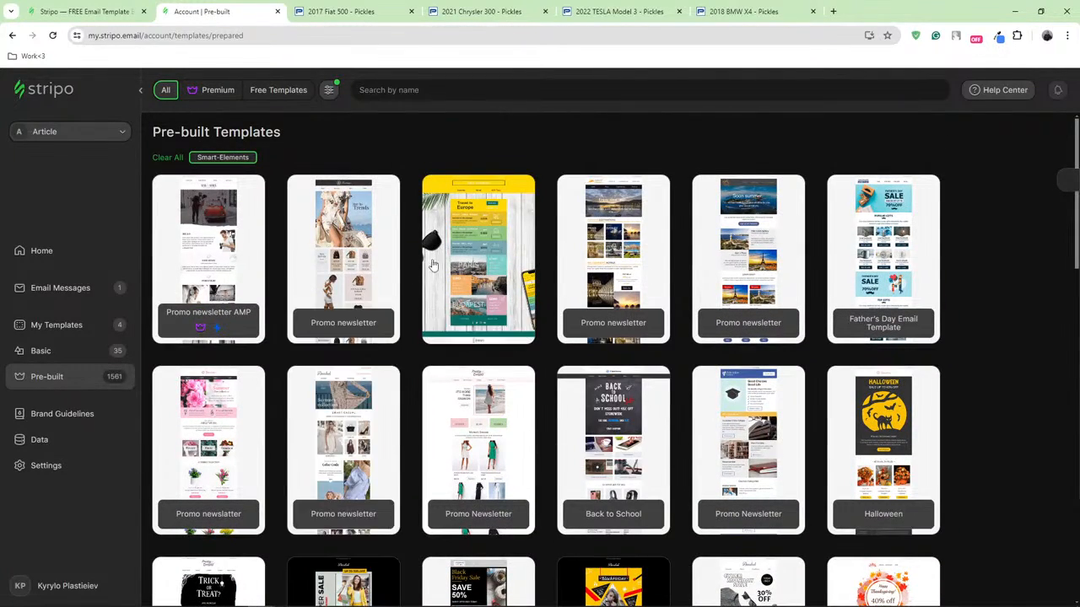
left_click(332, 266)
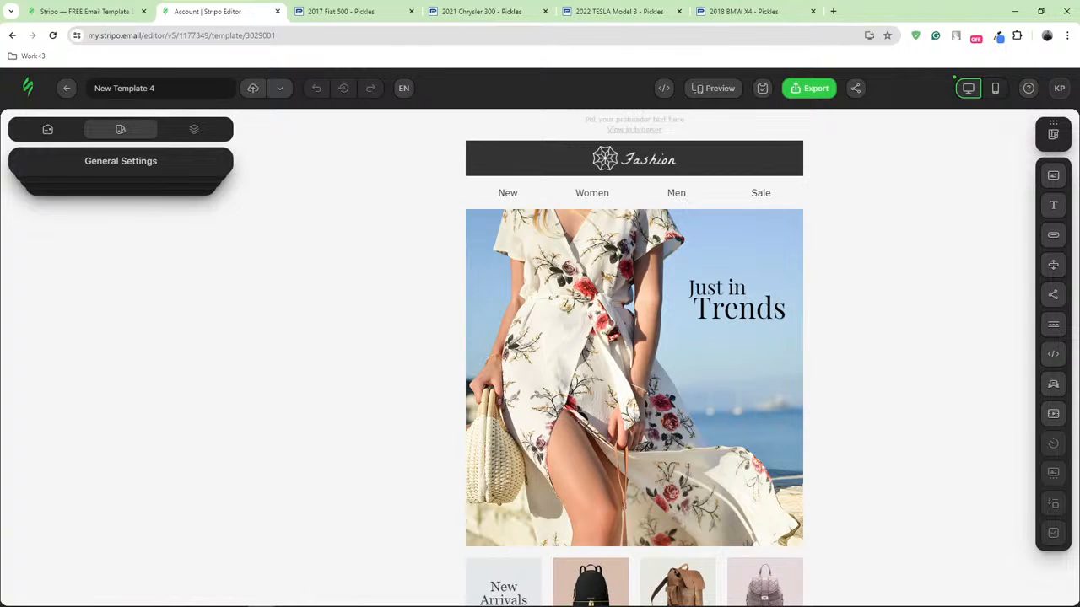
Show the data settings of the Medium leather backpack smart container in the New Arrivals row
scroll(548, 253, "down", 5)
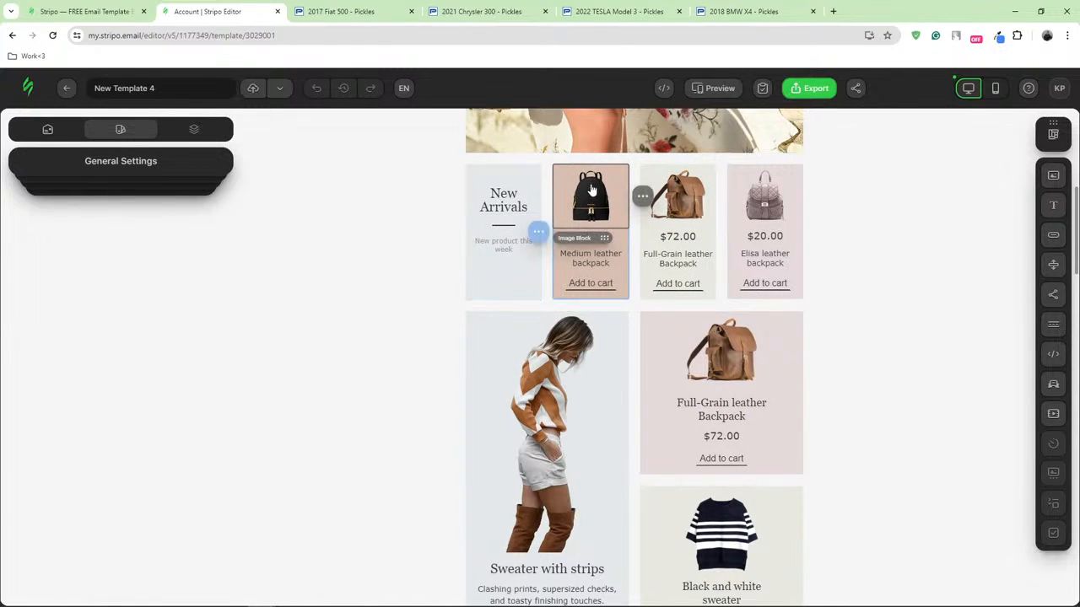
mouse_move(578, 238)
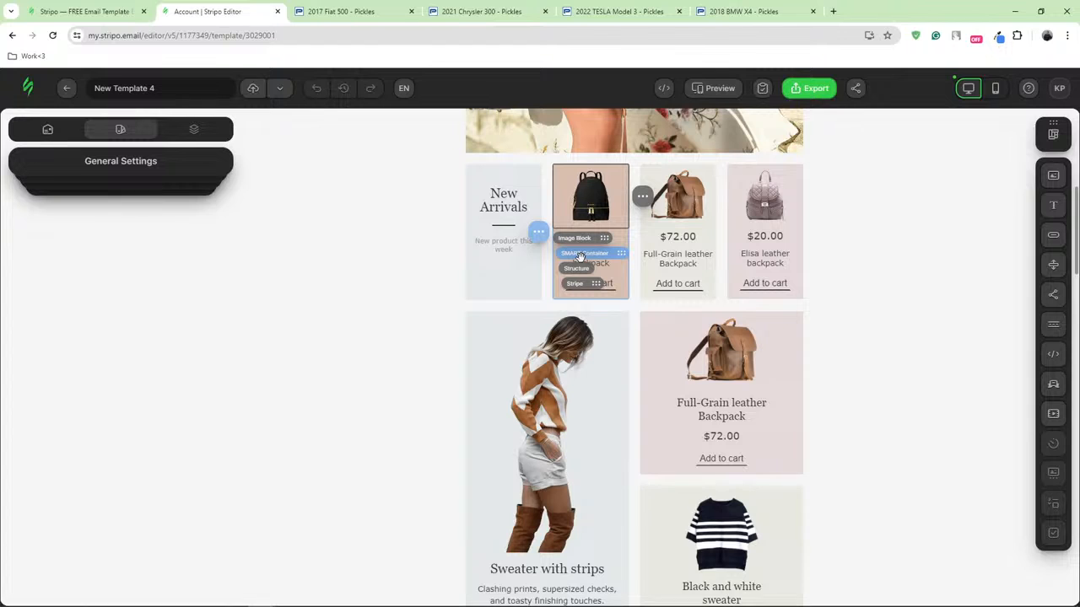
left_click(594, 254)
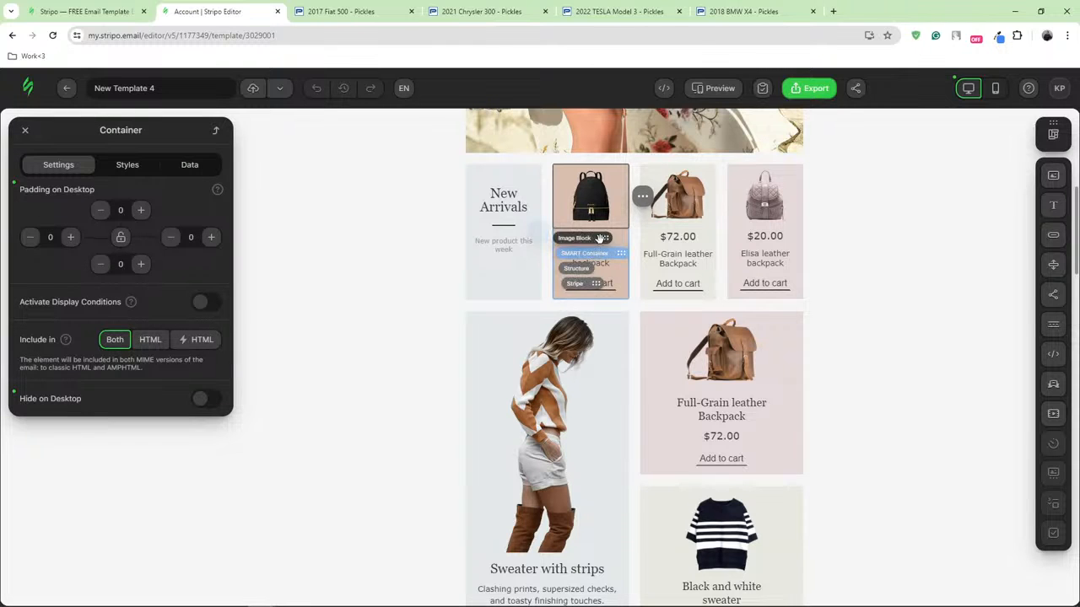
left_click(189, 164)
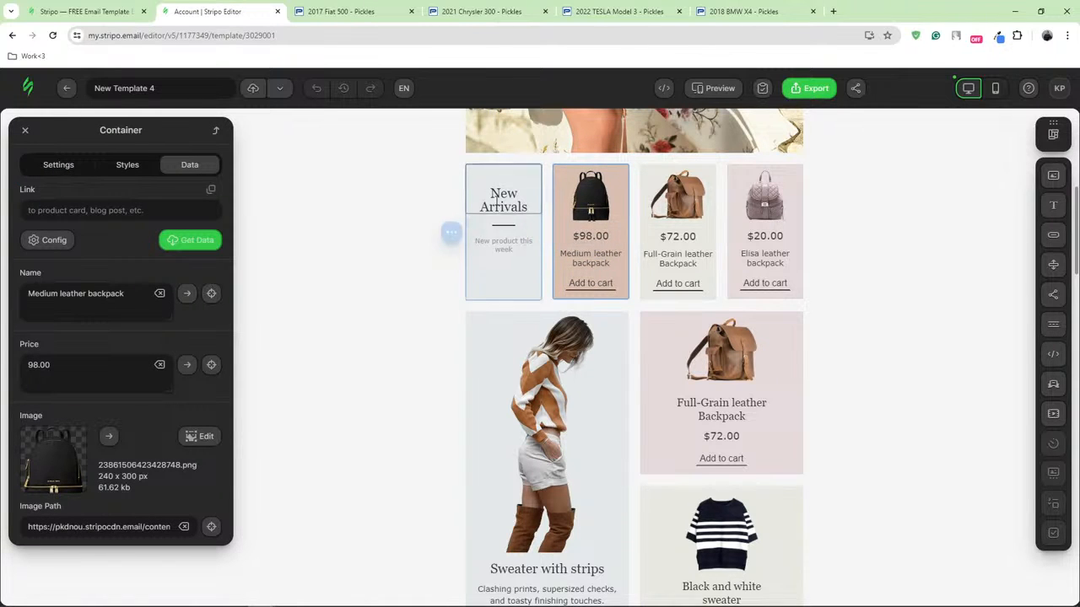
mouse_move(472, 233)
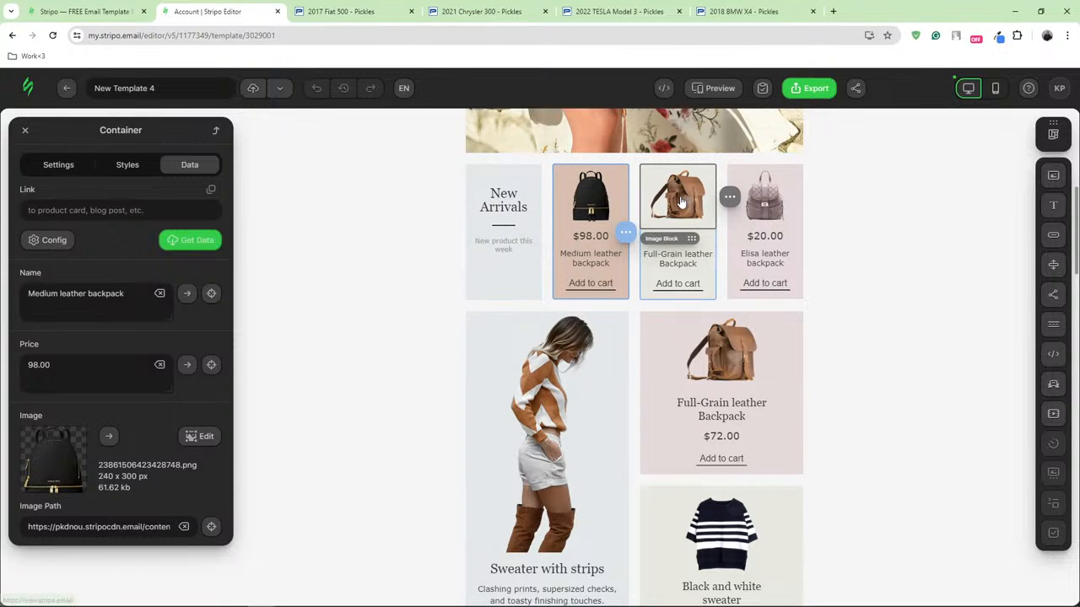
mouse_move(664, 247)
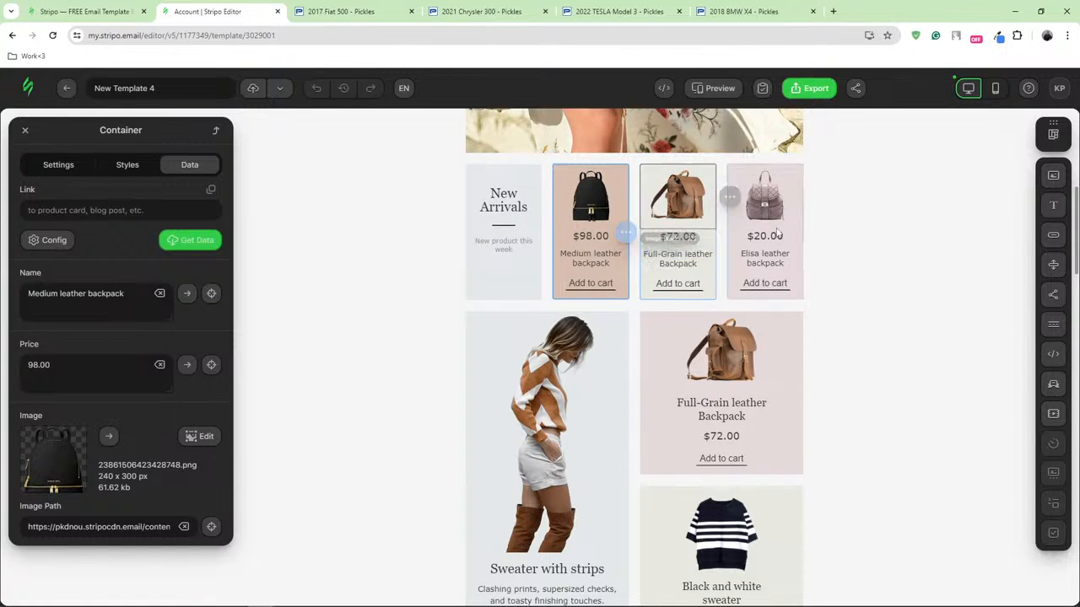
Examine the newsletter's other product cards for smart containers, from the New Arrivals row to the Best Seller row
scroll(769, 262, "down", 4)
scroll(769, 263, "up", 3)
scroll(751, 287, "down", 5)
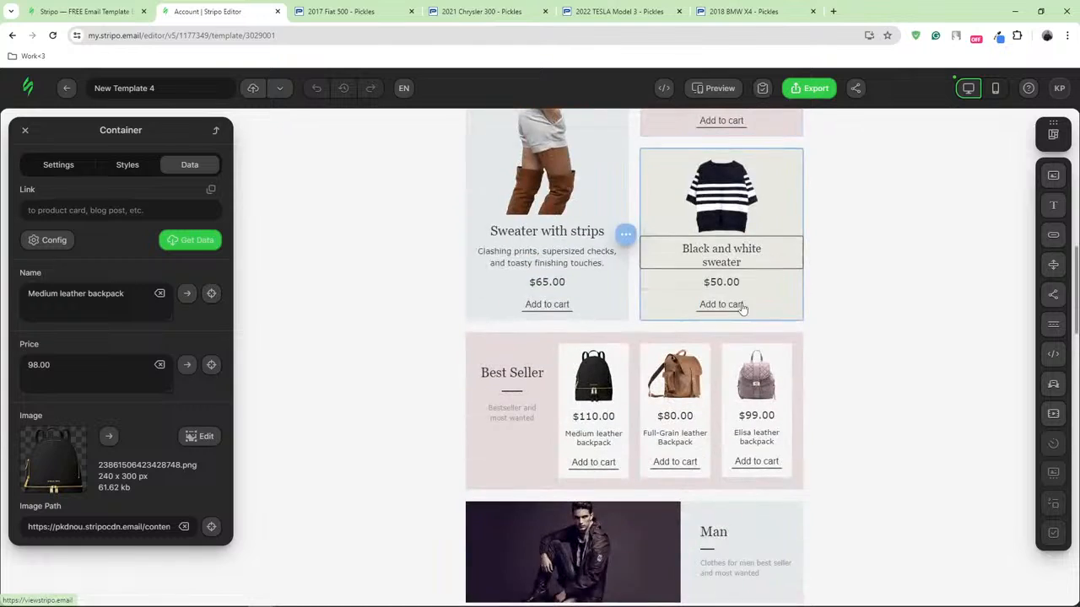
scroll(633, 261, "up", 3)
scroll(592, 248, "up", 2)
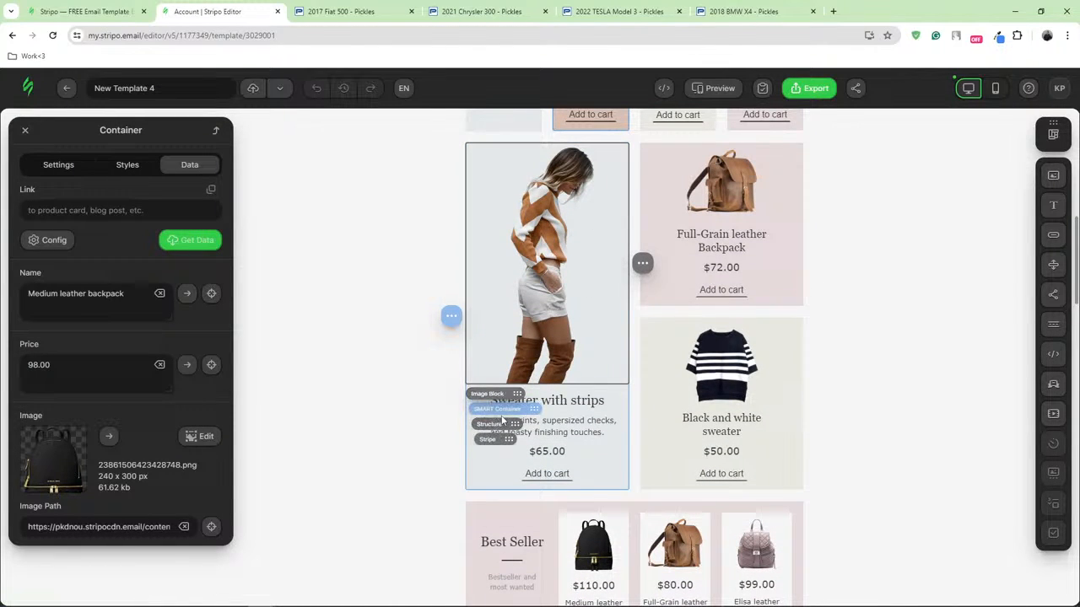
scroll(735, 319, "up", 2)
scroll(735, 319, "down", 1)
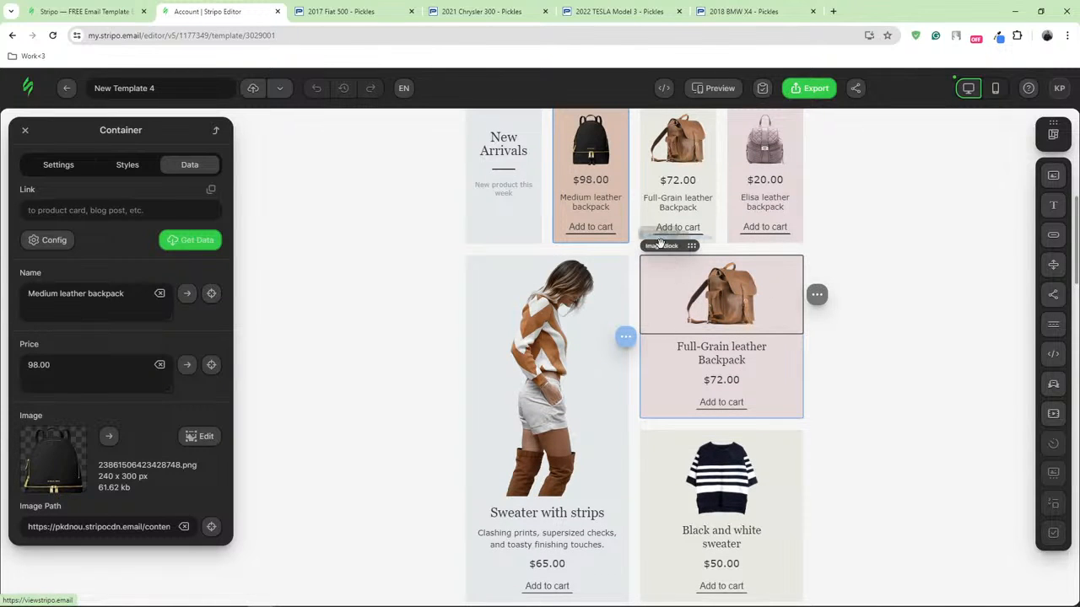
scroll(709, 409, "down", 2)
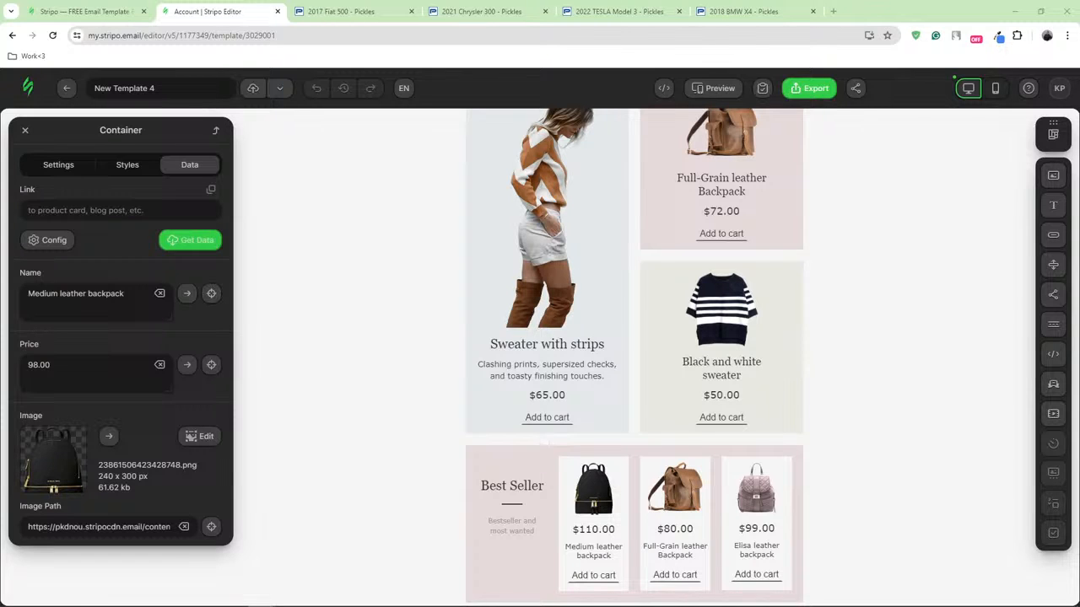
Close the 2017 Fiat 500, 2021 Chrysler 300 and 2022 TESLA Model 3 pages
middle_click(368, 13)
middle_click(368, 13)
middle_click(369, 12)
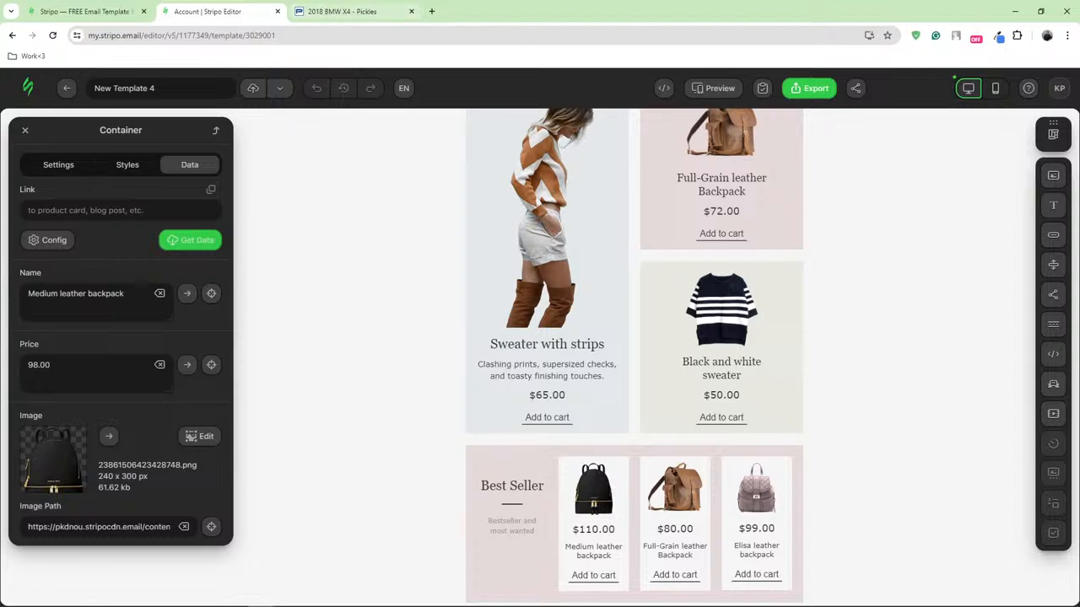
left_click(369, 13)
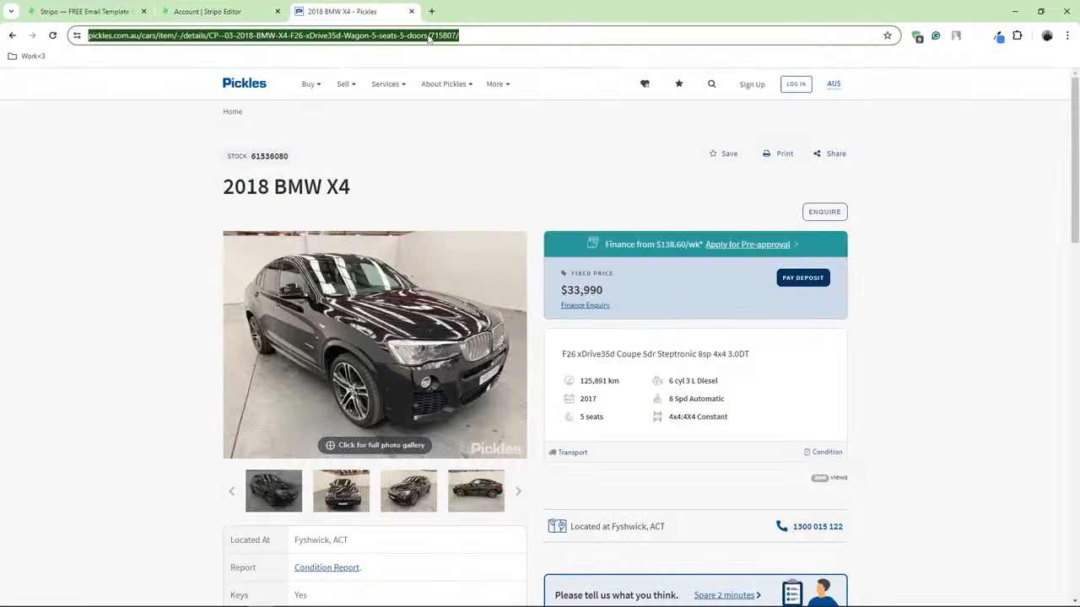
left_click(431, 11)
type("https://www.pickles.com.au/cars/item/-/details/CP--02-2020-Honda-HR-V-MY20-VTi-LX-Hatchback-5-seats-5-doors/340388/")
key("Return")
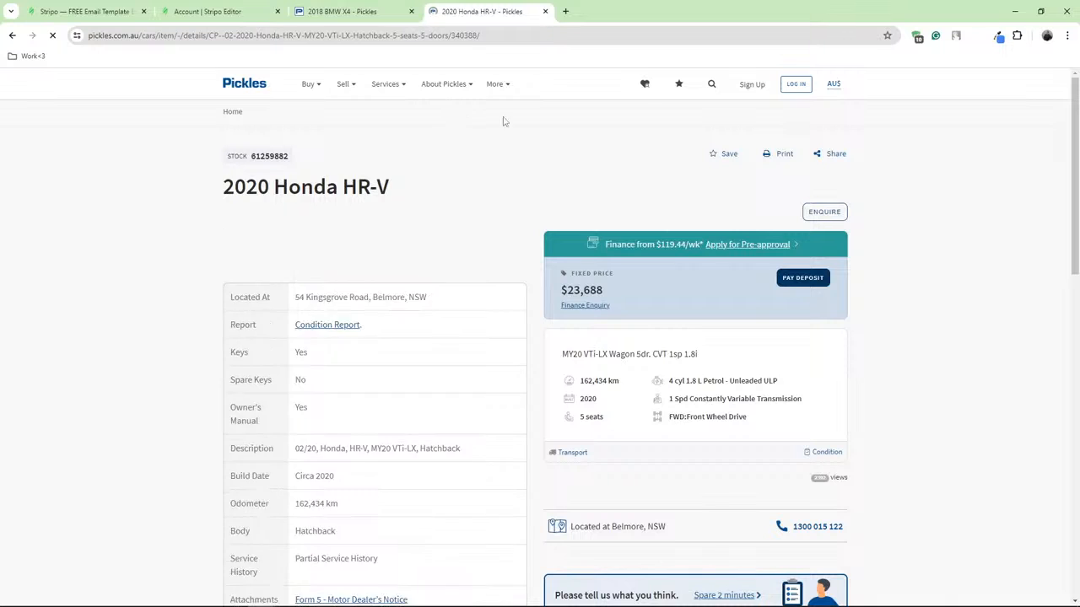
Copy the 2018 BMW X4 page link into the data link of the large Full-Grain leather Backpack smart container and get its data
left_click(338, 12)
left_click(342, 39)
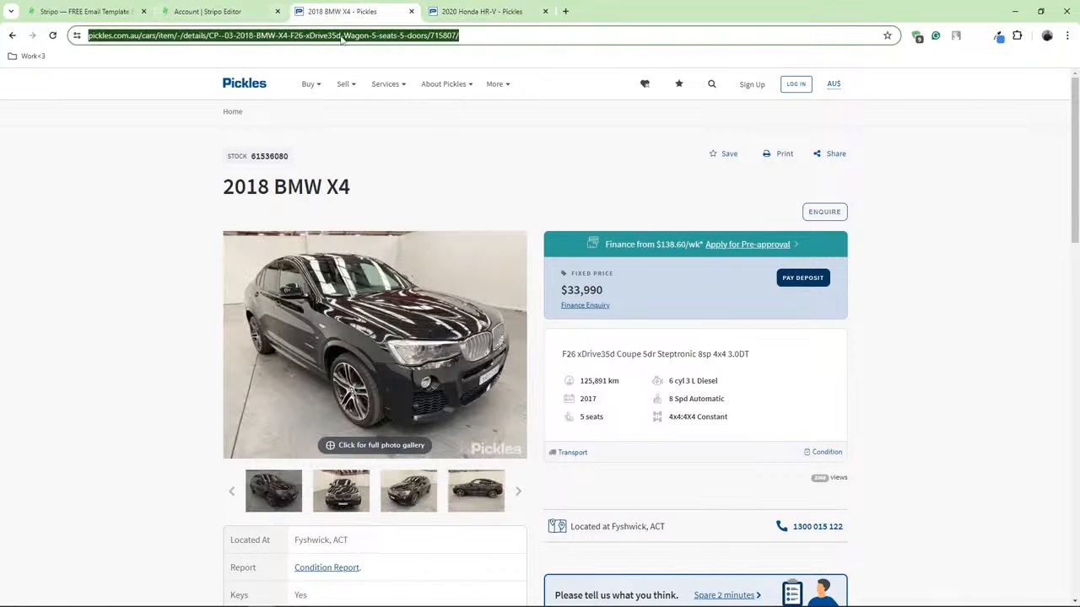
left_click(208, 10)
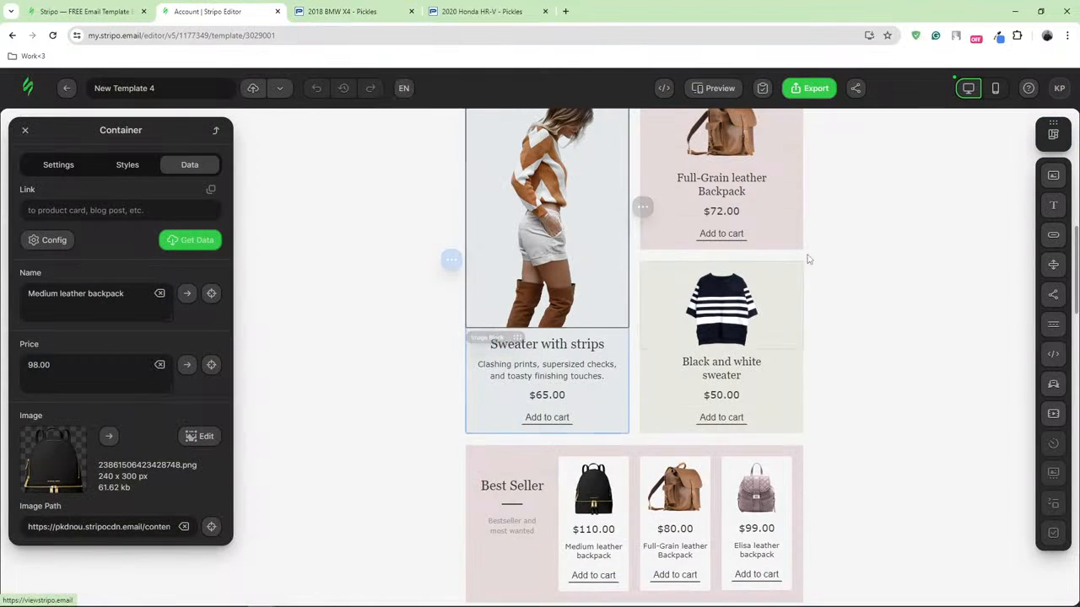
scroll(743, 253, "up", 2)
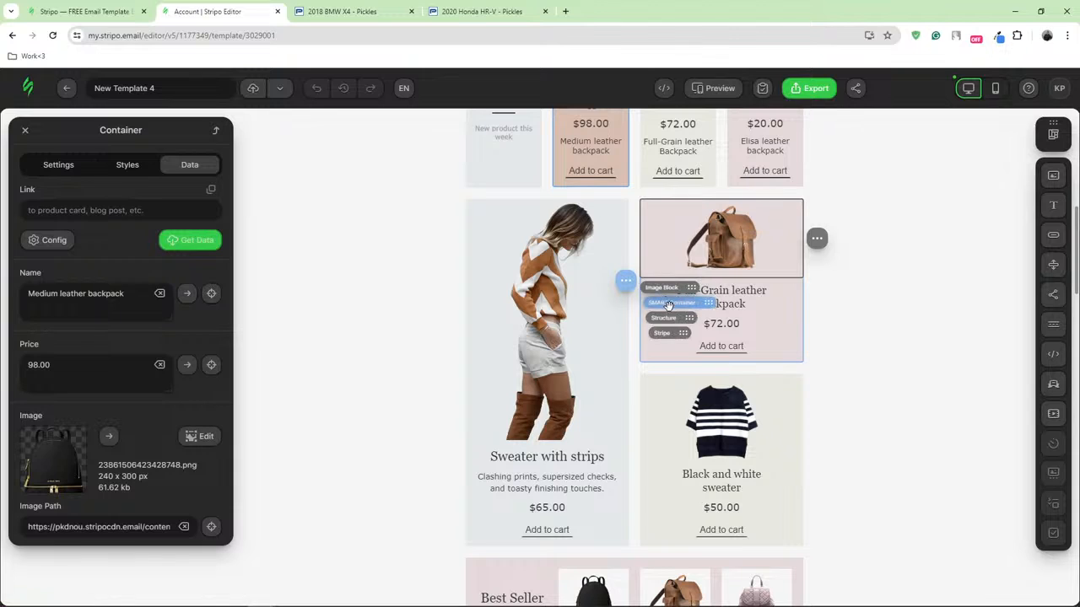
left_click(666, 300)
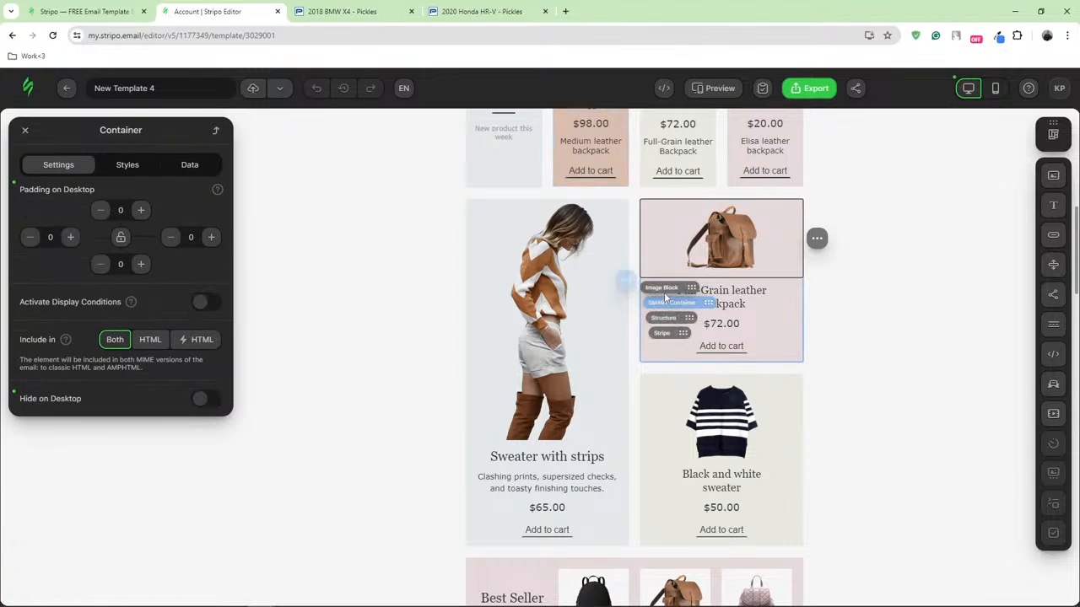
left_click(191, 164)
left_click(127, 210)
key("ctrl+v")
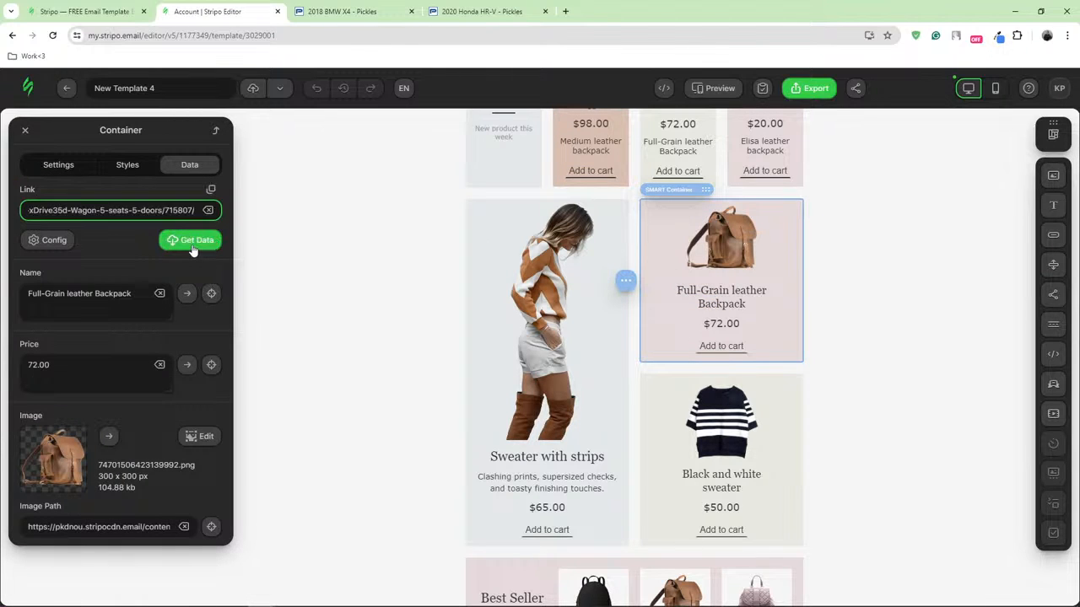
left_click(193, 241)
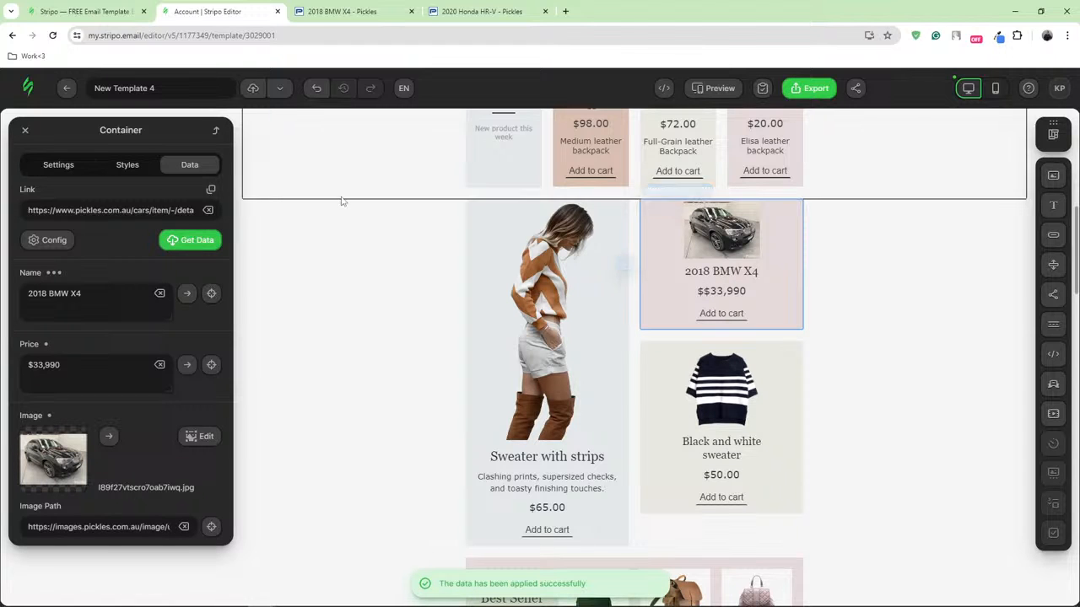
Copy the 2020 Honda HR-V page link into the data link of the Black and white sweater smart container and get its data
left_click(472, 12)
left_click(435, 35)
left_click(243, 12)
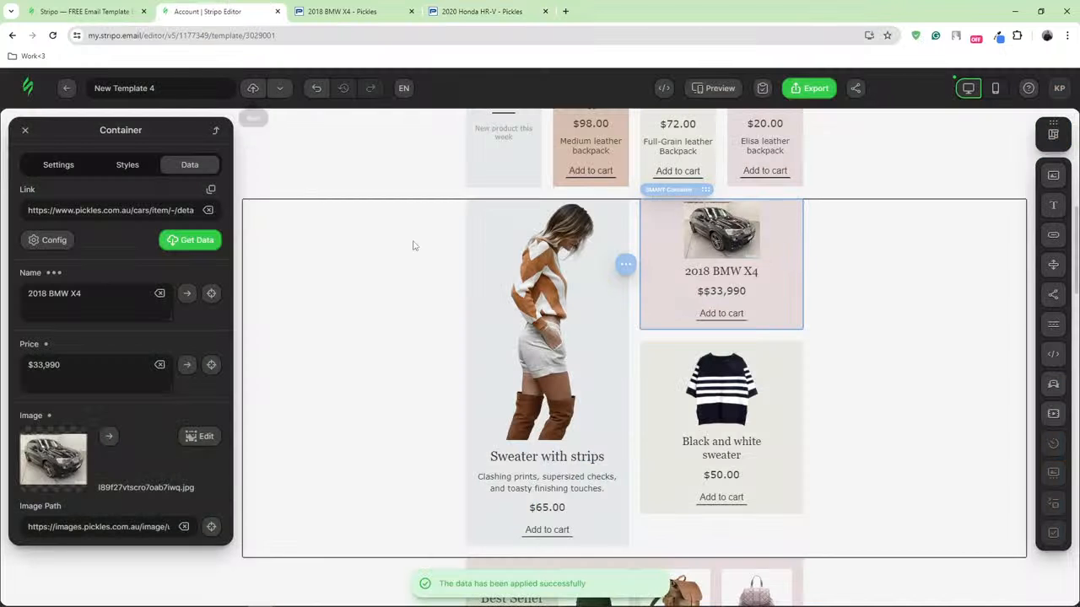
left_click(190, 164)
left_click(181, 210)
key("ctrl+v")
left_click(199, 244)
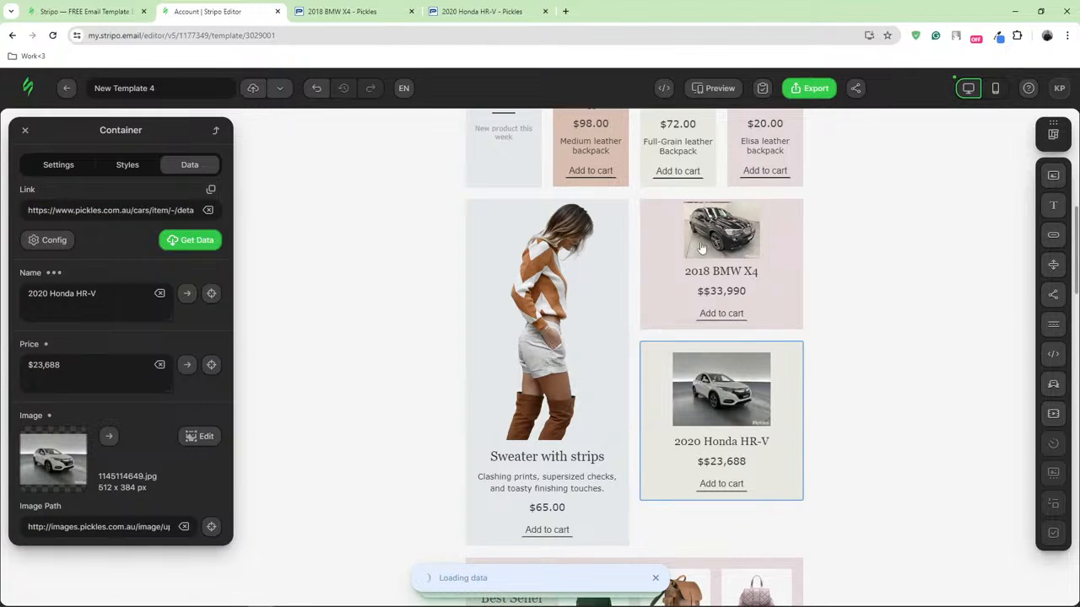
Remove the duplicate dollar sign from both car prices so they read $33,990 and $23,688
left_click(707, 290)
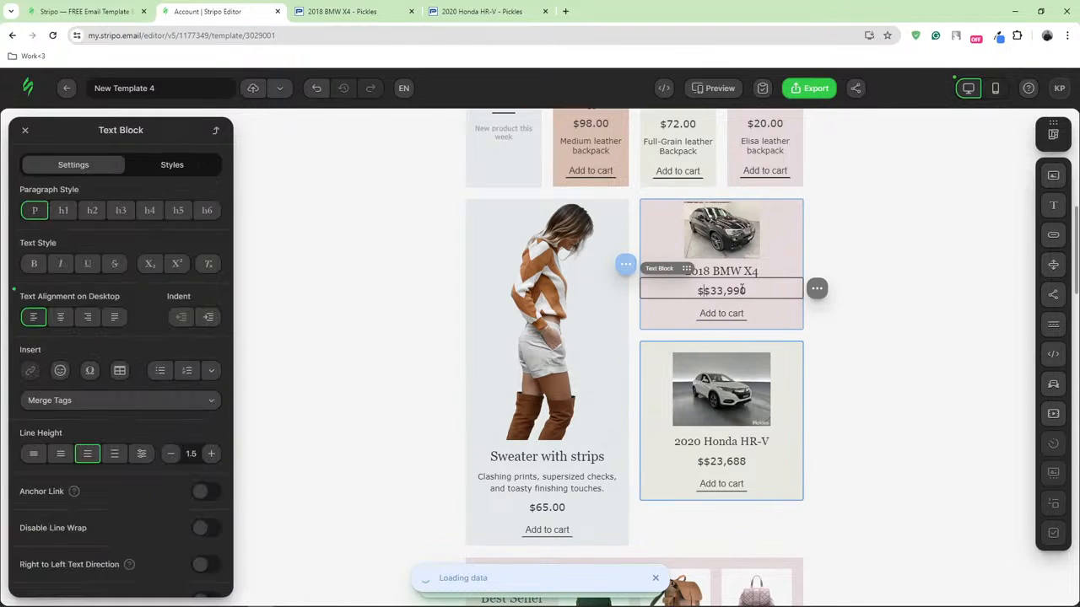
left_click(708, 473)
left_click(708, 461)
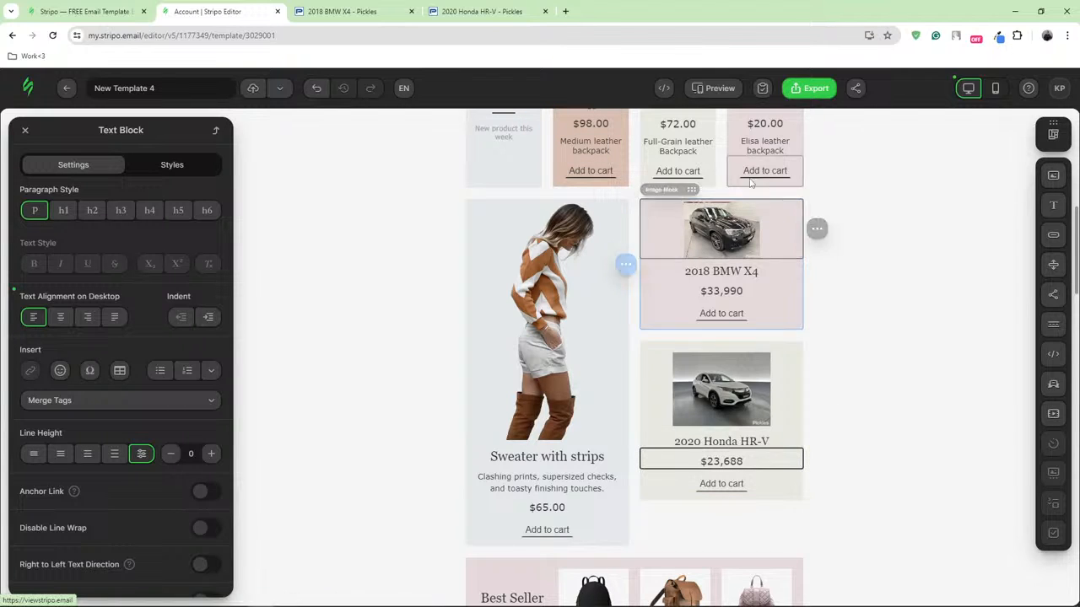
Review the newsletter from its header to the car cards and switch to the Stripo website's home page
scroll(656, 256, "up", 3)
scroll(655, 256, "up", 3)
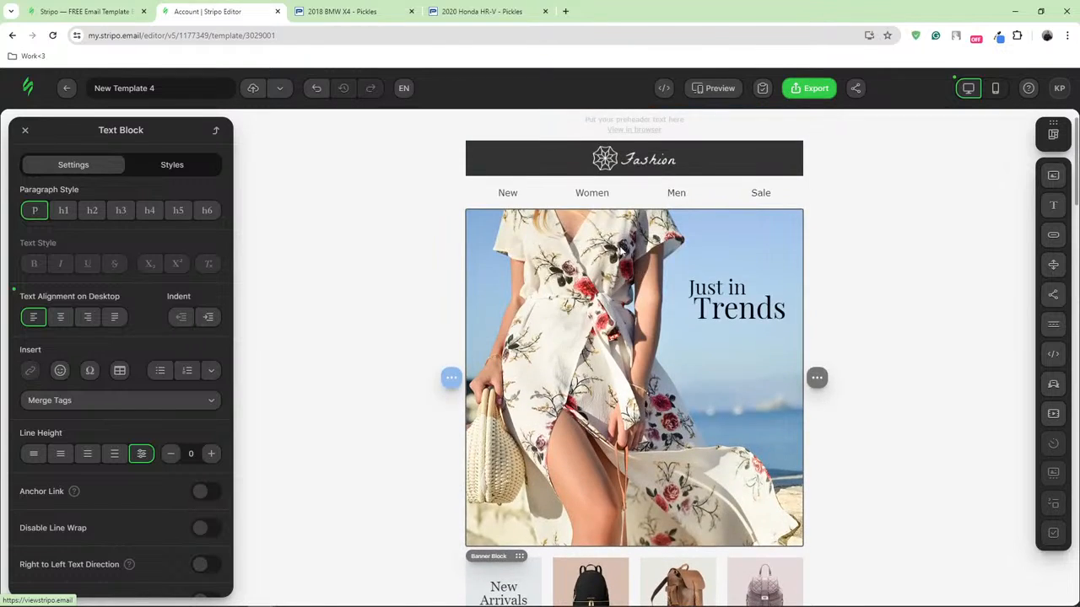
scroll(656, 255, "down", 4)
scroll(643, 434, "down", 3)
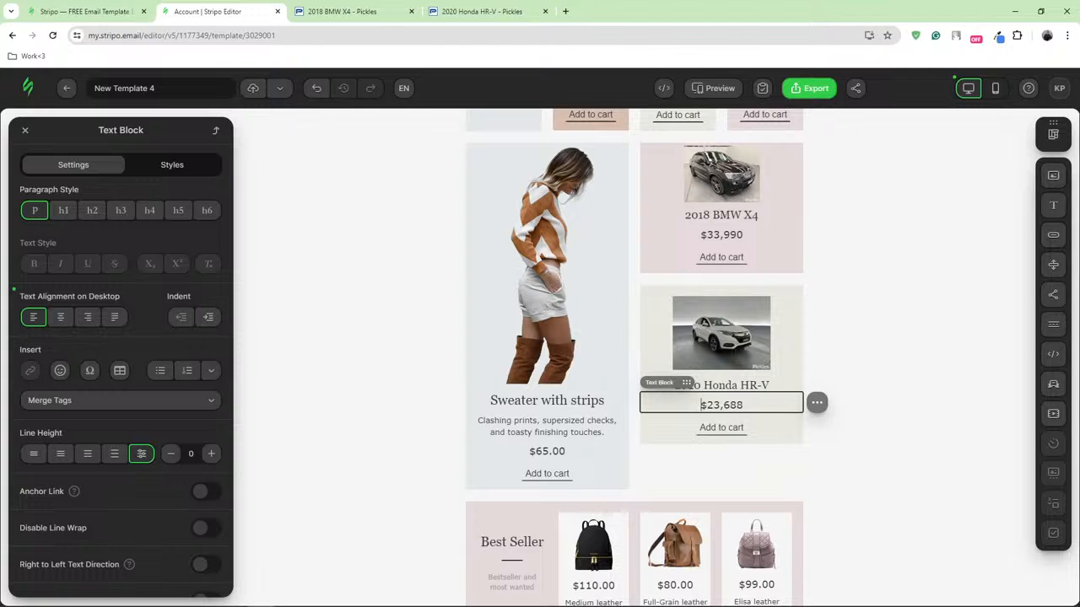
left_click(93, 11)
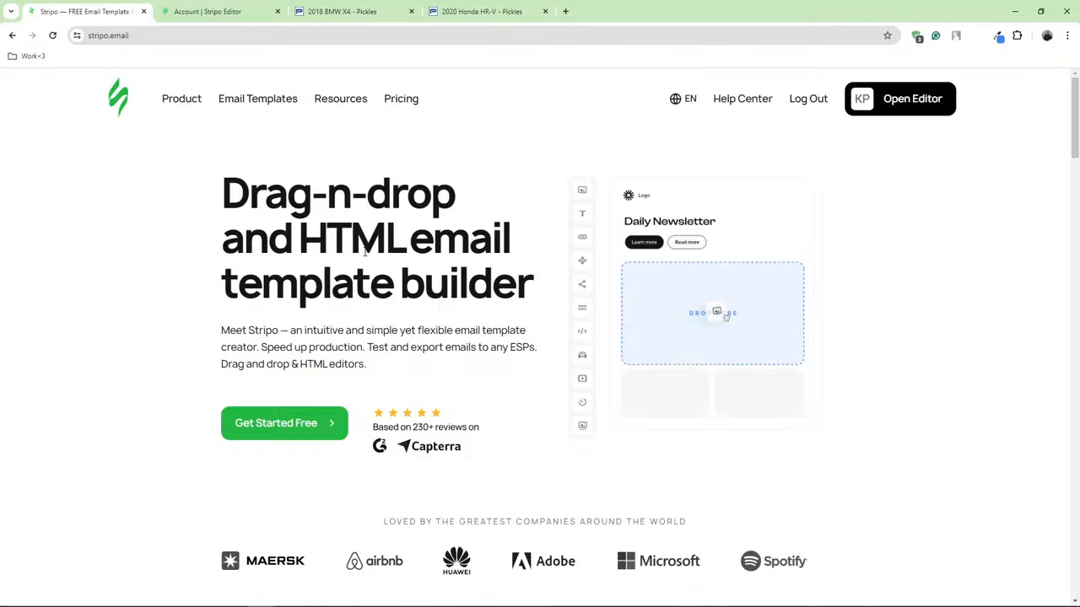
Return to the Stripo account and create a new email message from the blank basic template
left_click(206, 11)
left_click(29, 91)
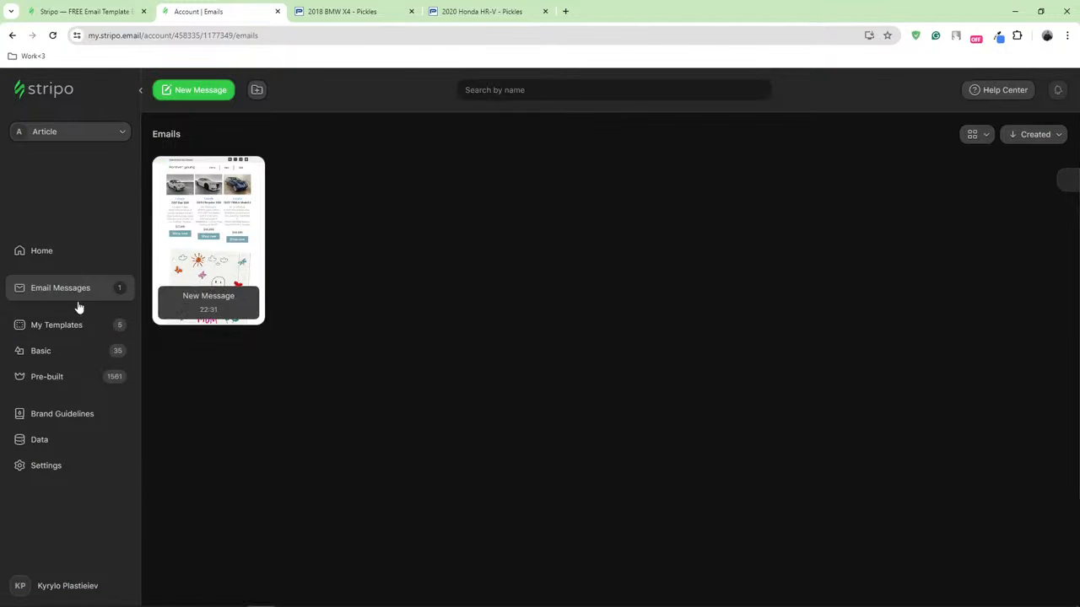
left_click(188, 97)
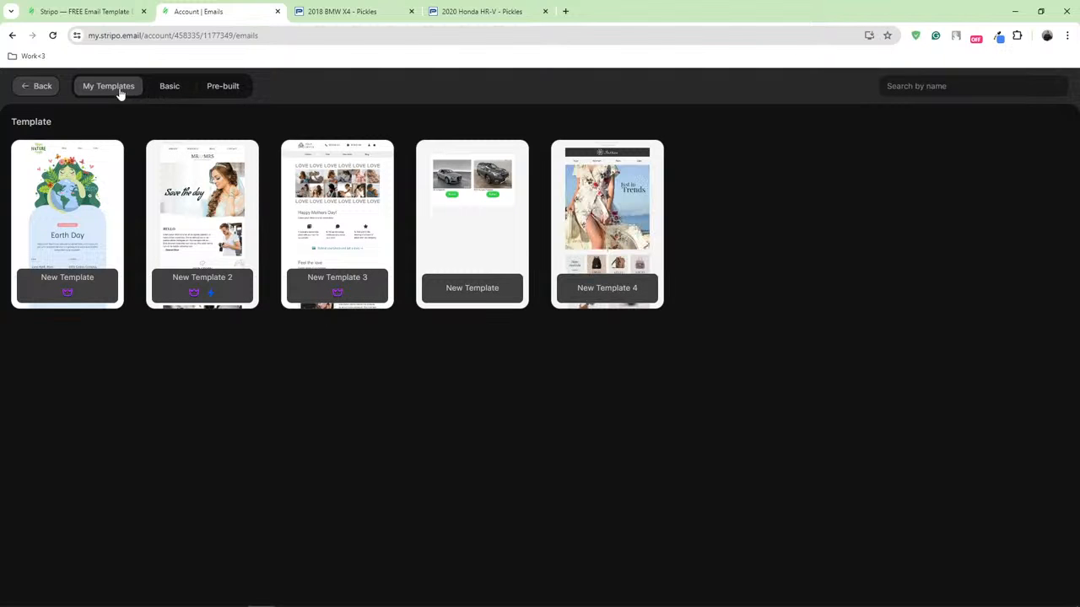
left_click(166, 90)
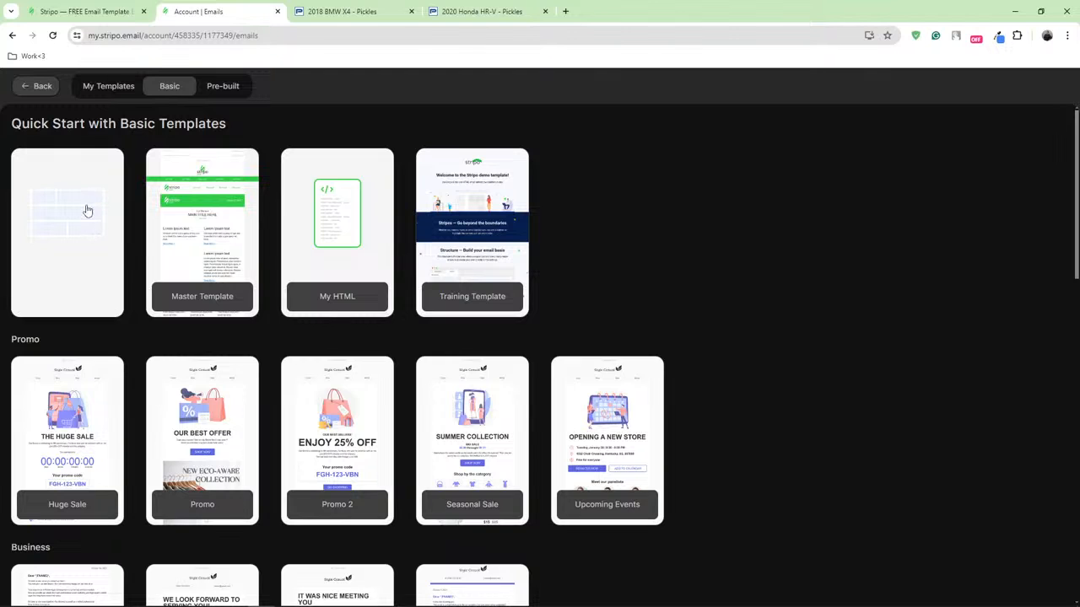
left_click(80, 203)
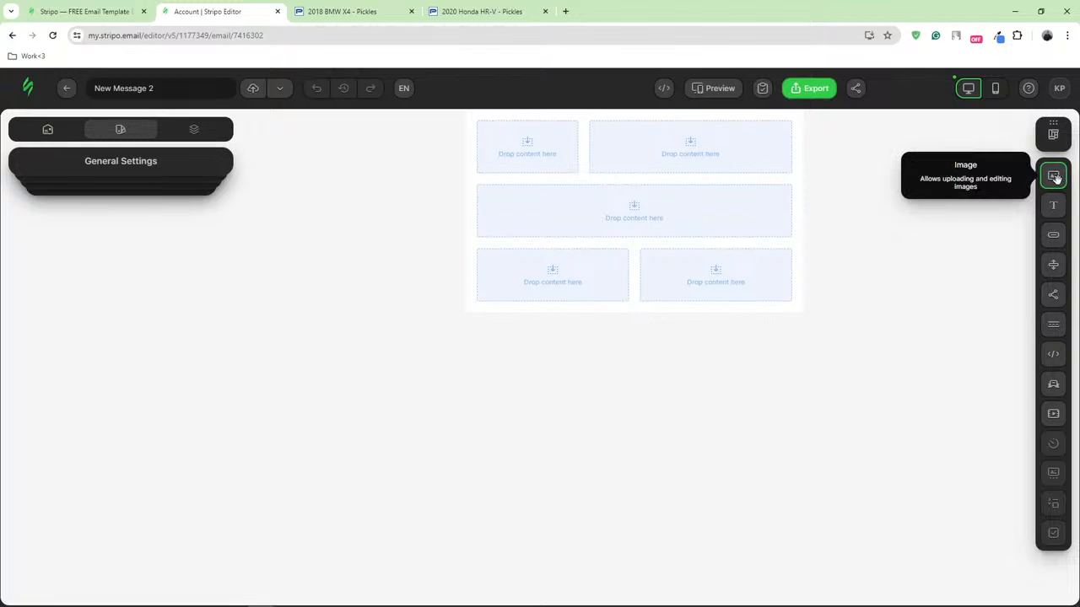
Add an image block, a text block and a button block to the full-width middle container
left_click_drag(1054, 177, 650, 198)
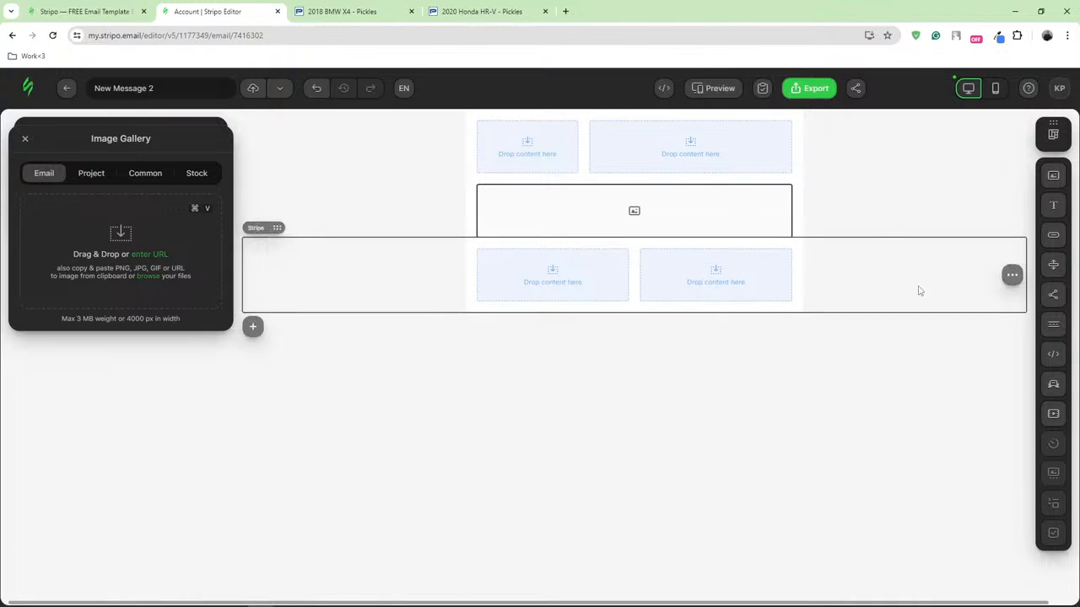
left_click_drag(1060, 211, 707, 242)
left_click_drag(1053, 235, 692, 245)
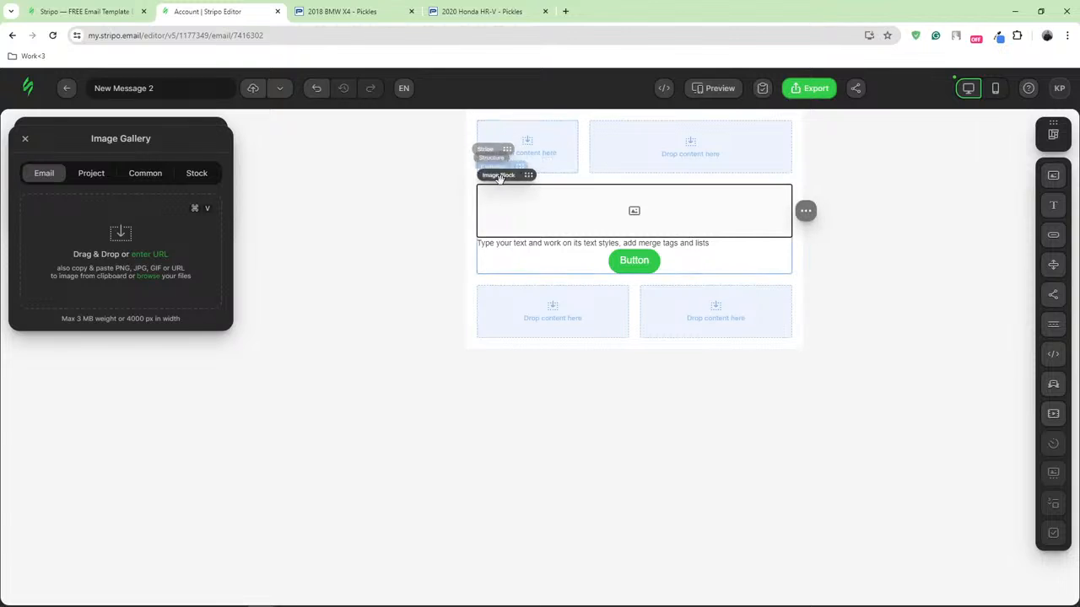
Connect a website page as the data source of the middle container
left_click(493, 162)
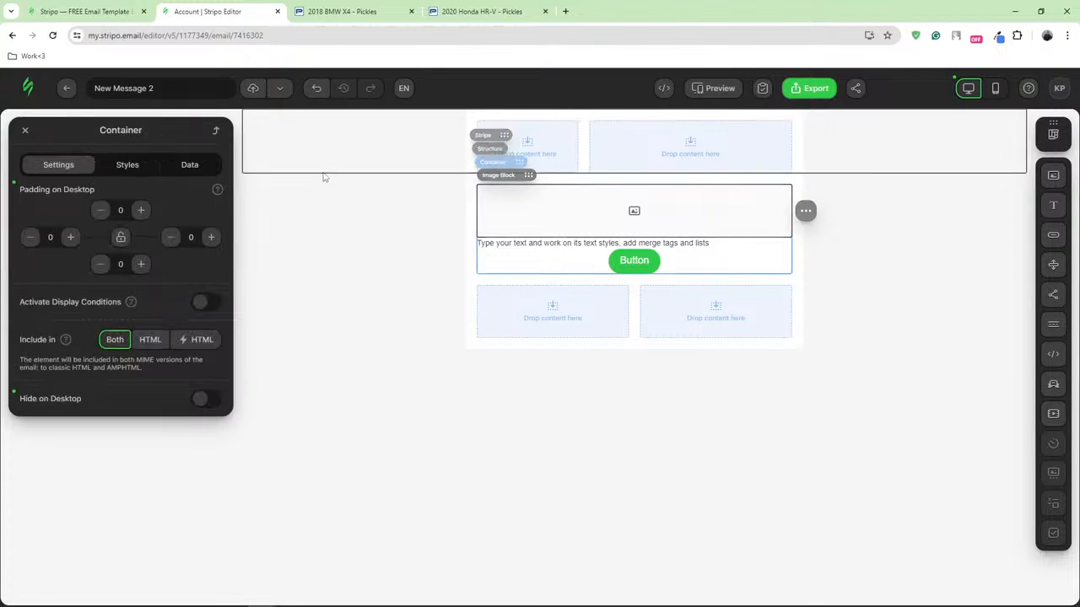
left_click(193, 169)
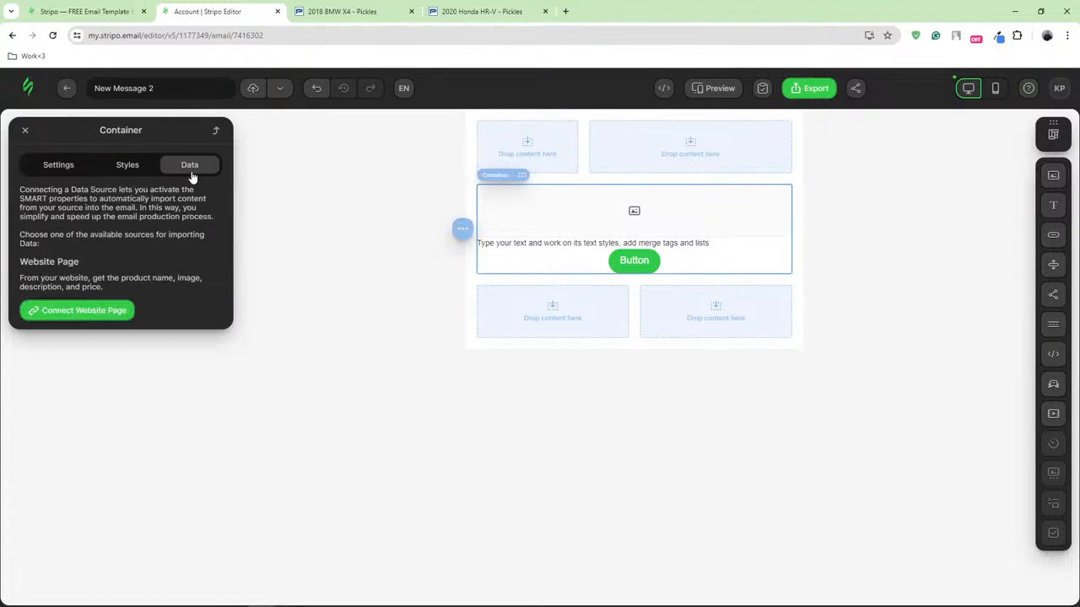
left_click(81, 312)
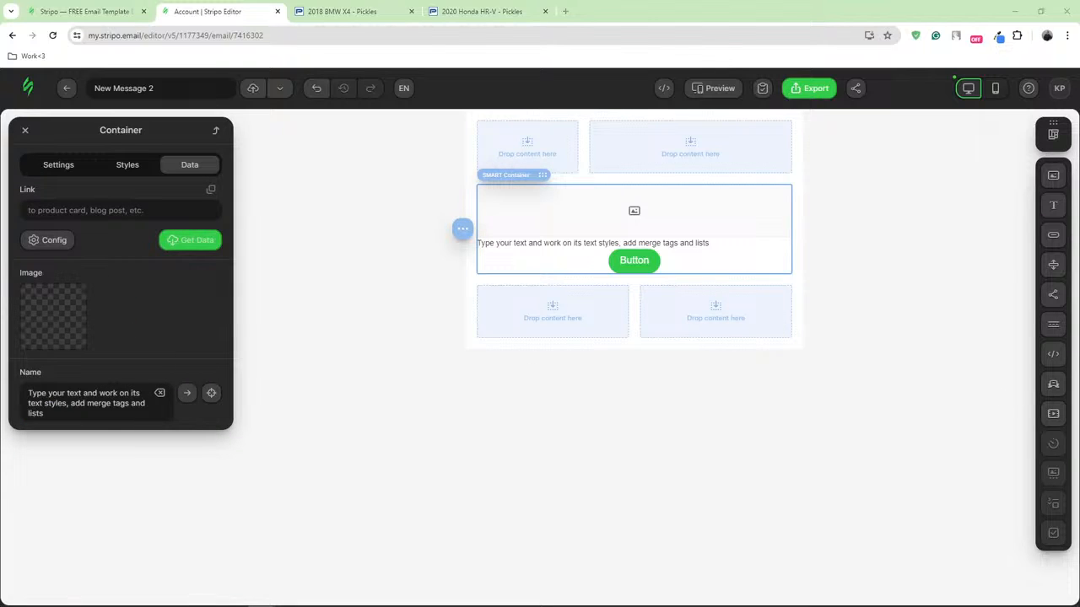
Close the 2018 BMW X4 page, load the 2018 Mazda 6 page in place of the Honda HR-V page and copy its link
left_click(411, 11)
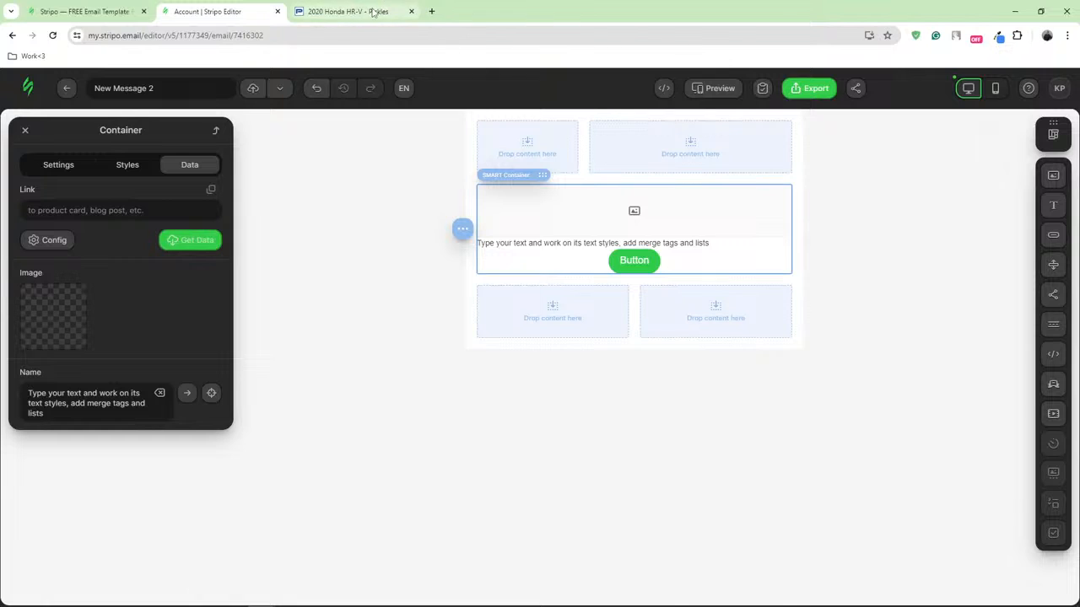
left_click(360, 14)
type("https://www.pickles.com.au/cars/item/-/details/CP-06-2018-Mazda-6-GL1032-Touring-Sedan-5-seats-4-doors/703014/")
key("Return")
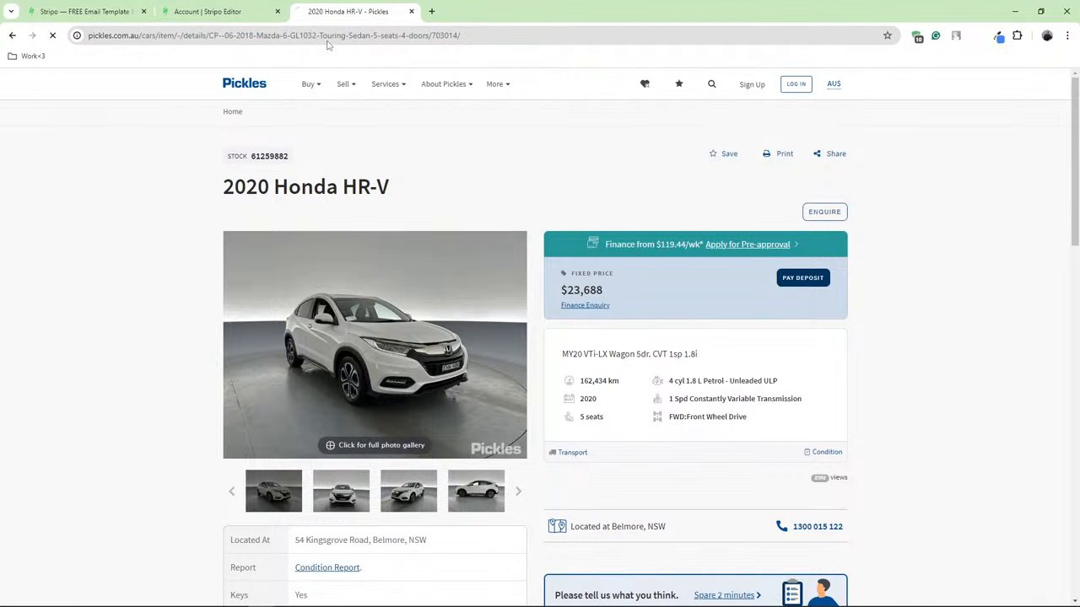
left_click(405, 34)
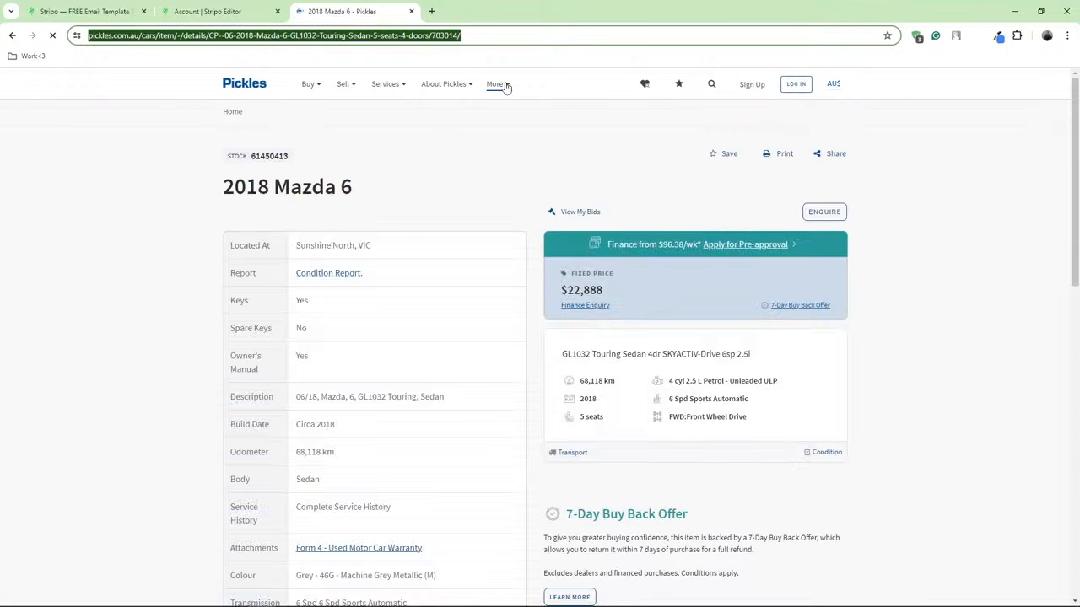
Paste the 2018 Mazda 6 page link into the smart container's data link and get its data
left_click(218, 11)
left_click(151, 210)
key("ctrl+v")
left_click(201, 246)
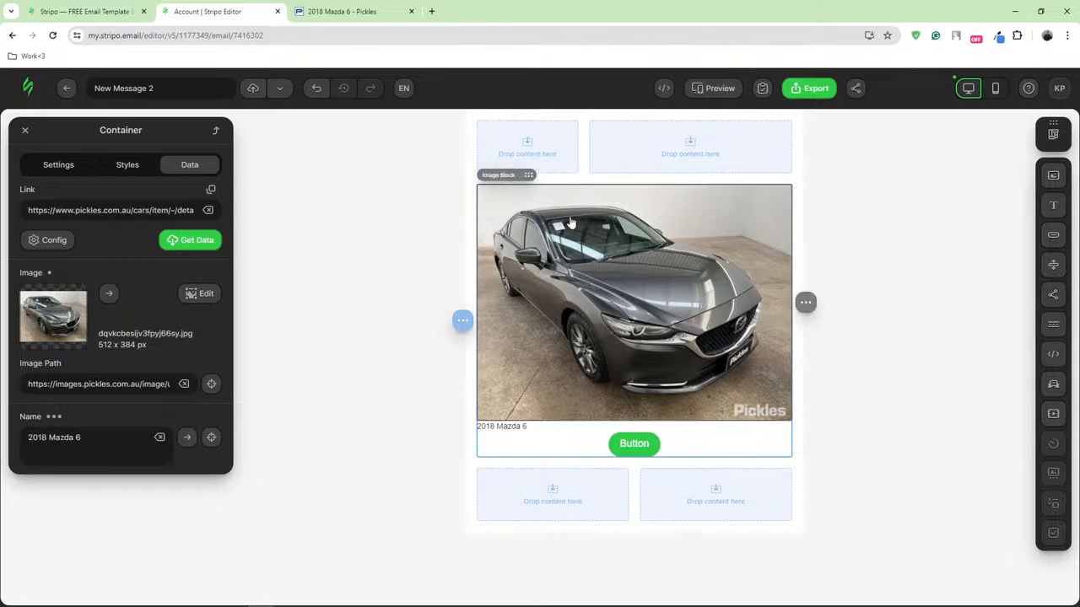
Add a second text block under the car name and a "price" variable with name "price" to the smart container's configuration
left_click_drag(1054, 206, 600, 428)
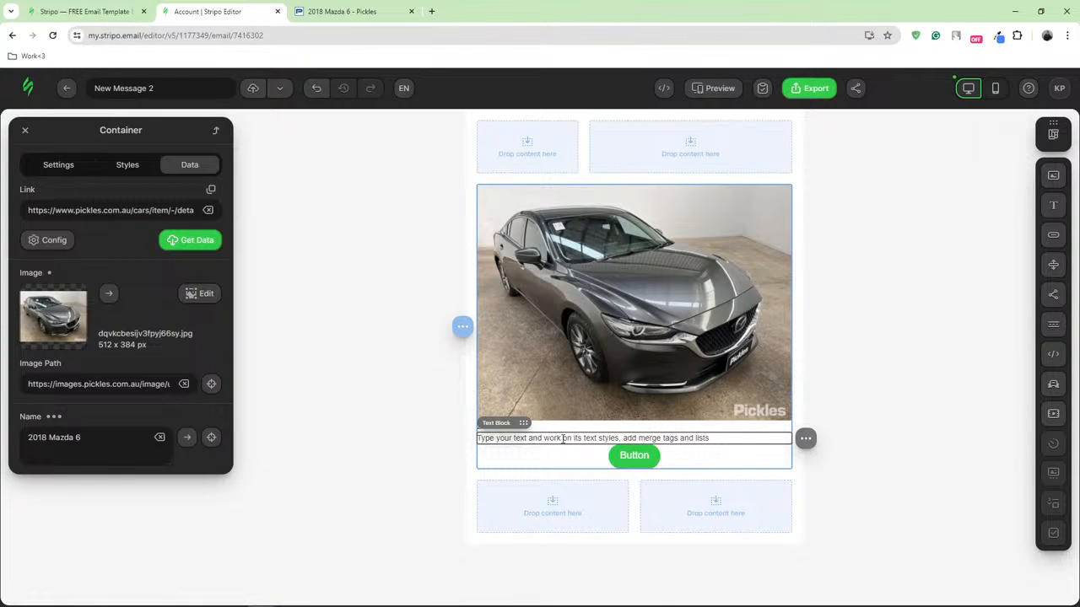
left_click(562, 438)
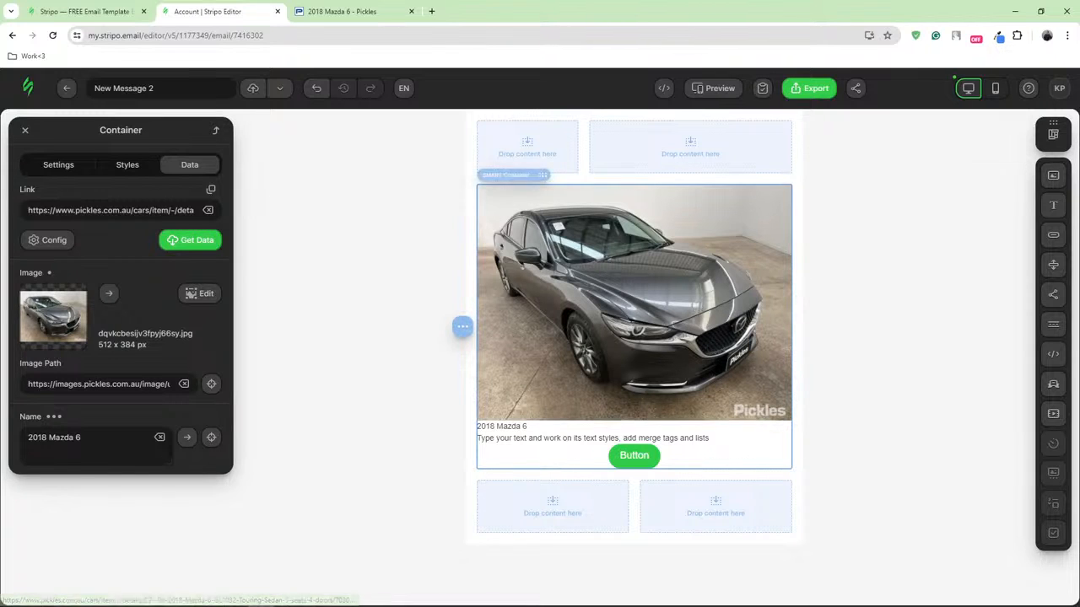
left_click(54, 241)
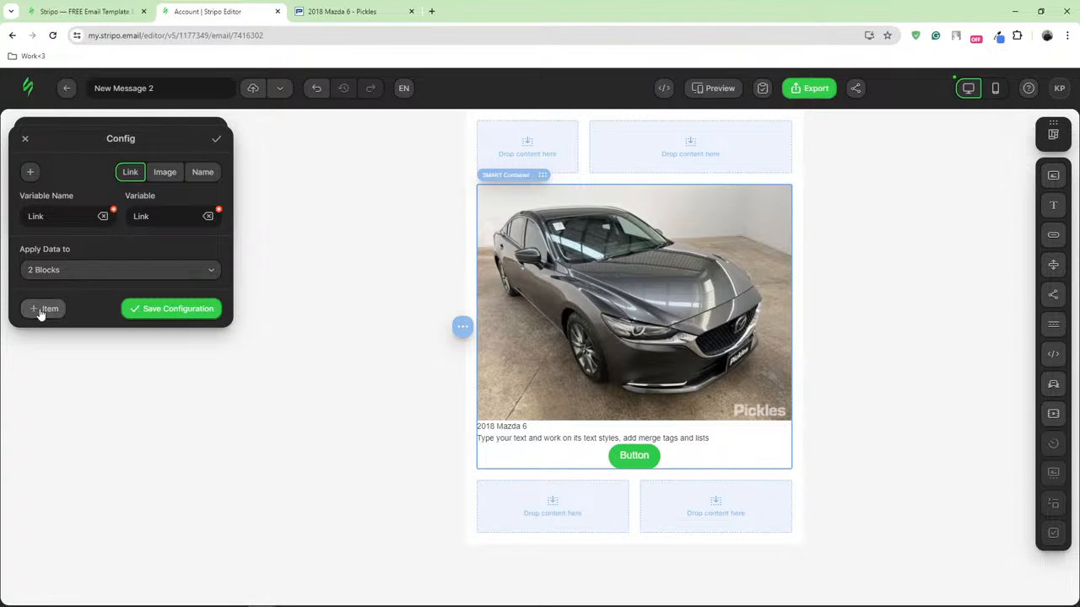
left_click(28, 172)
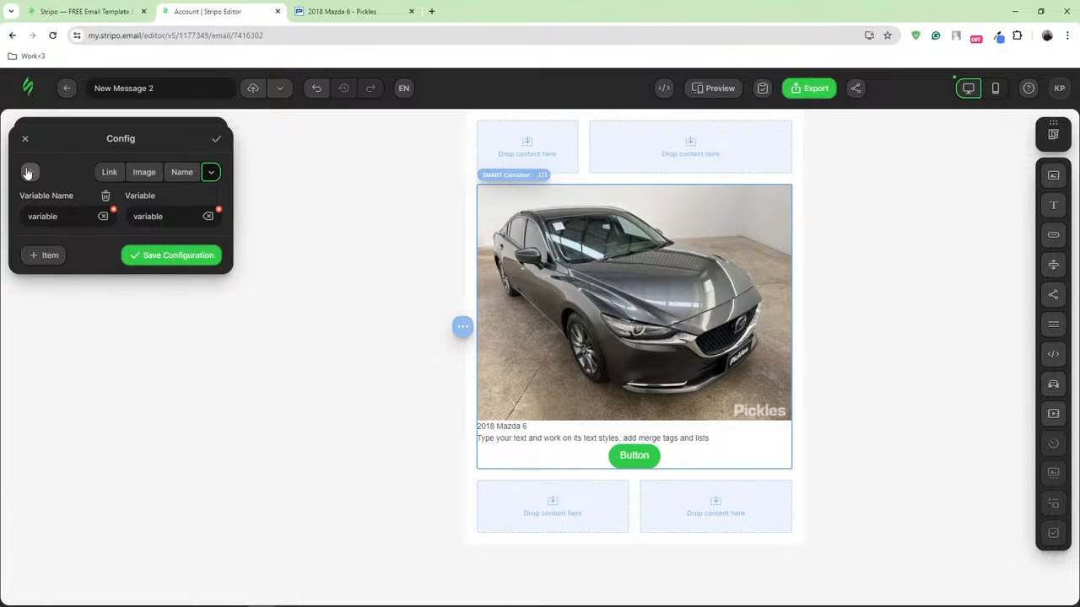
double_click(42, 216)
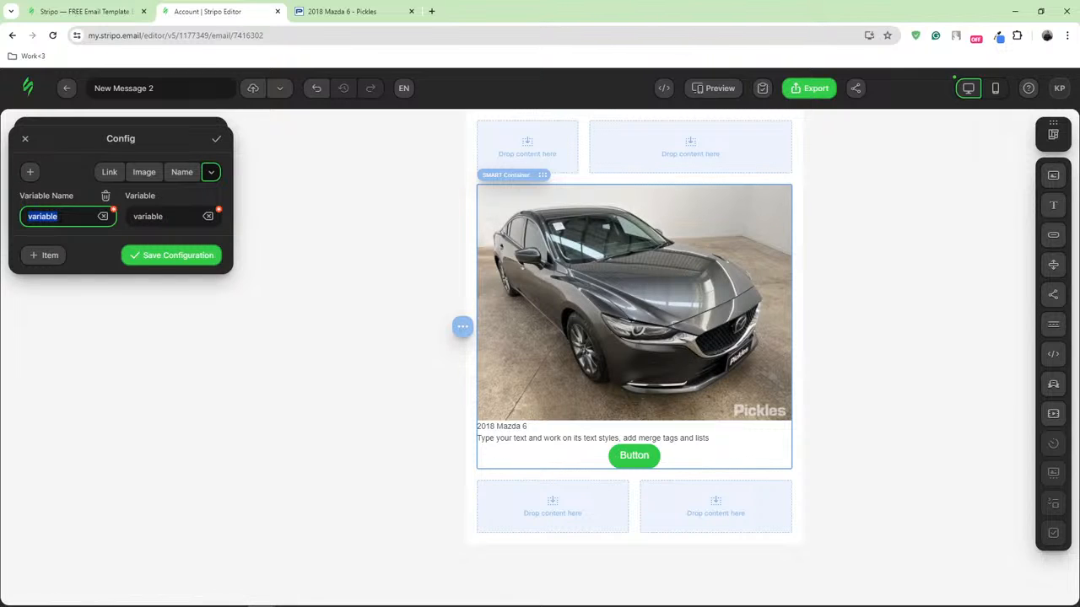
type("price")
key("Tab")
type("price")
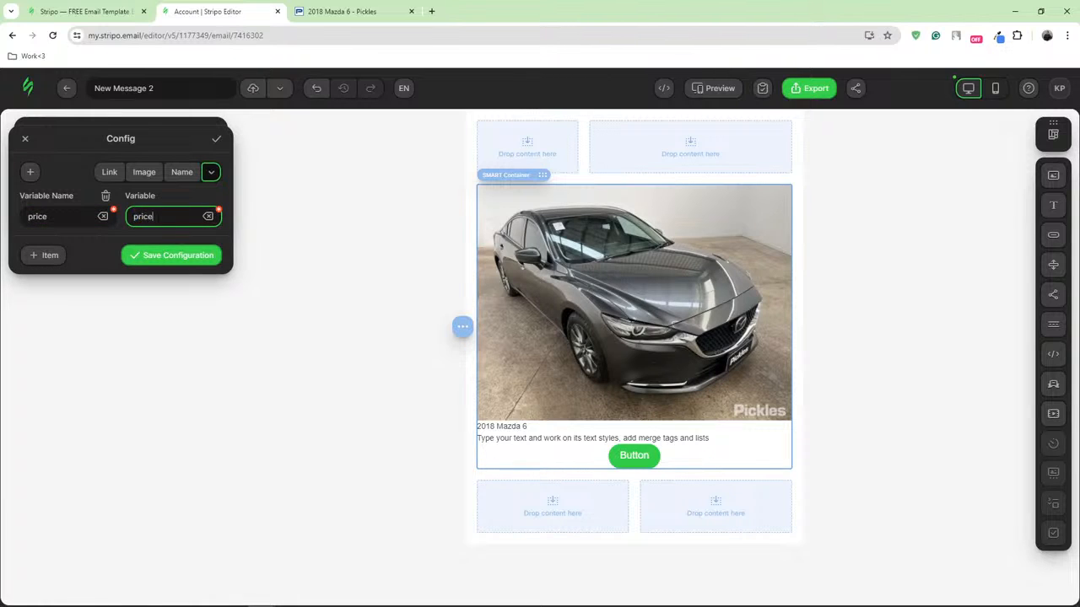
Apply the price variable to the second text block, importing into its p element, and save the configuration
left_click(51, 256)
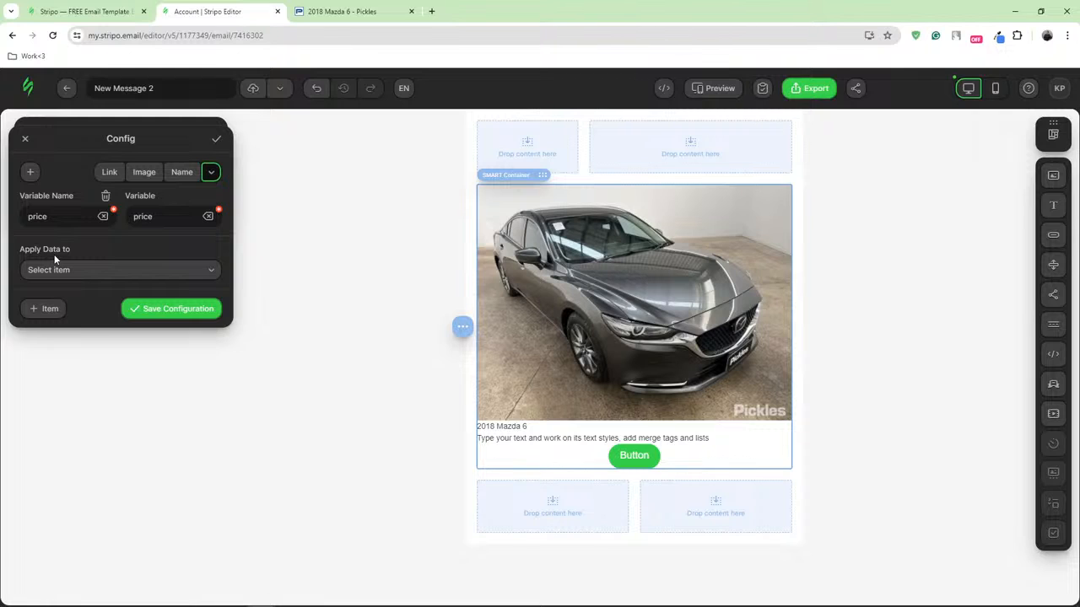
left_click(84, 271)
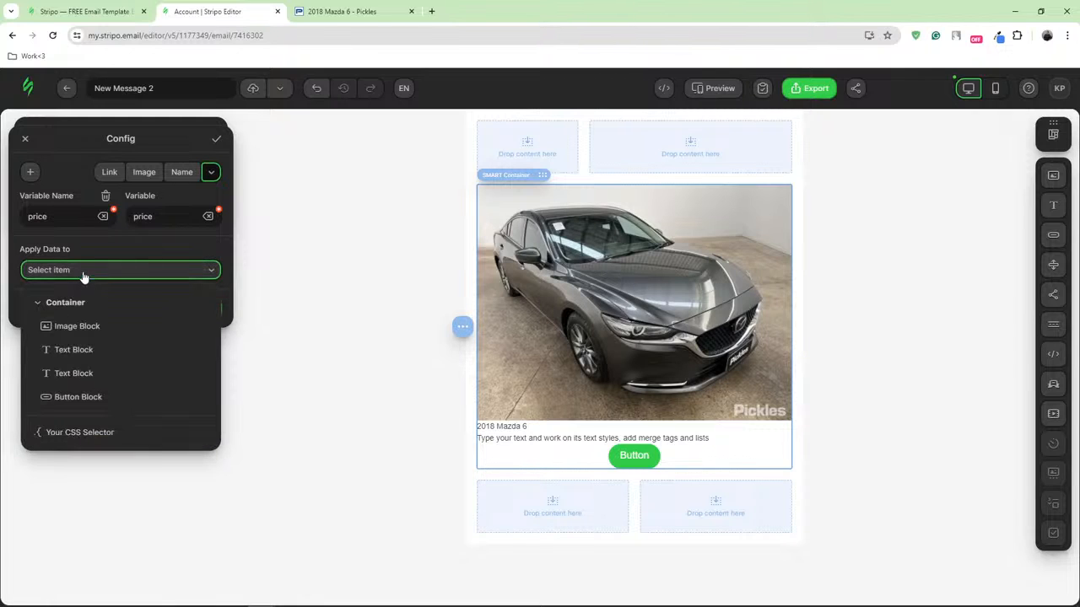
left_click(83, 379)
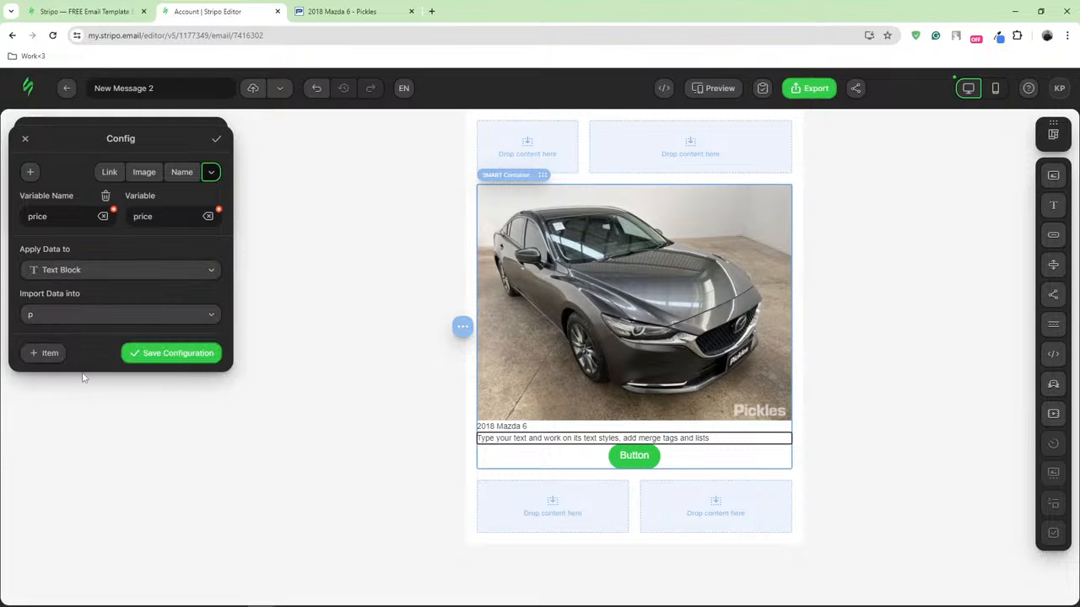
left_click(190, 354)
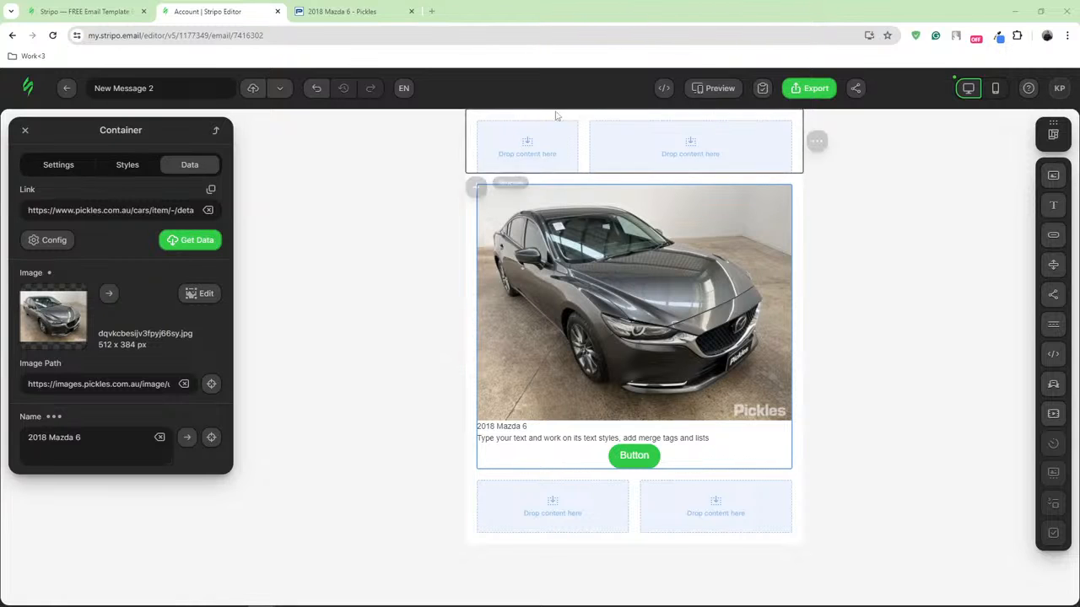
Load the 2017 Ford Mustang page on Pickles in place of the Mazda 6 page
left_click(335, 14)
type("https://www.pickles.com.au/cars/item/-/details/CP--03-2017-Ford-Mustang-FM-MY17-Fastback-4-seats-2-doors/569155/")
key("Return")
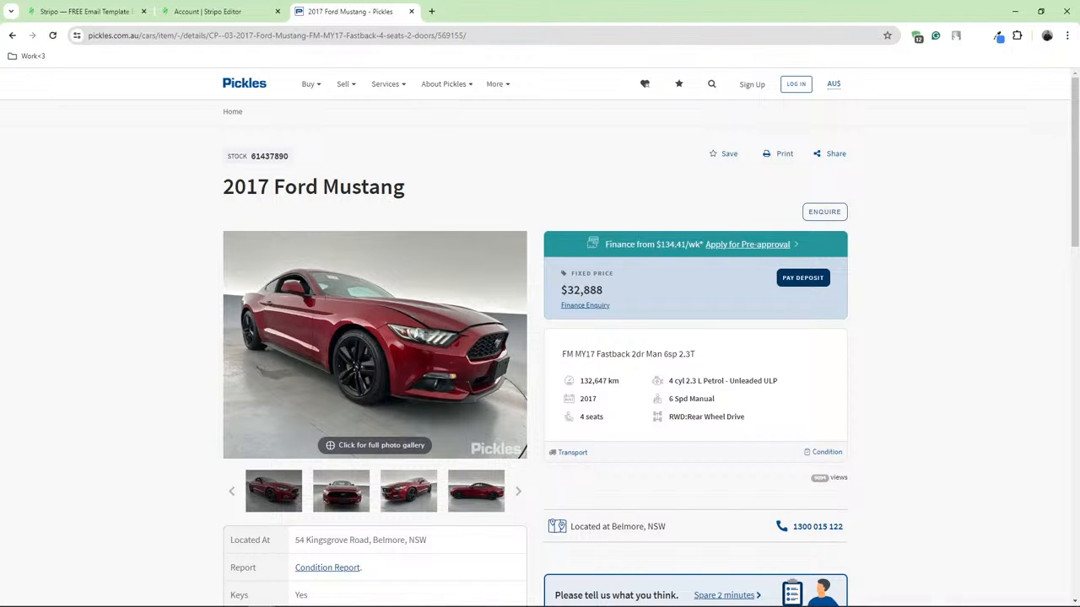
left_click_drag(443, 202, 274, 192)
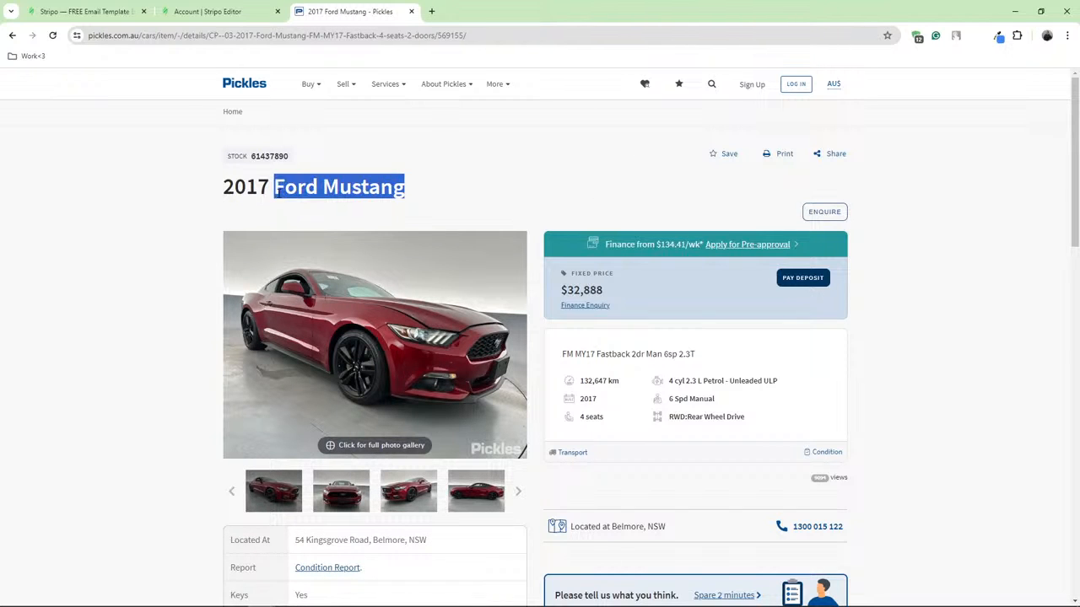
left_click(352, 196)
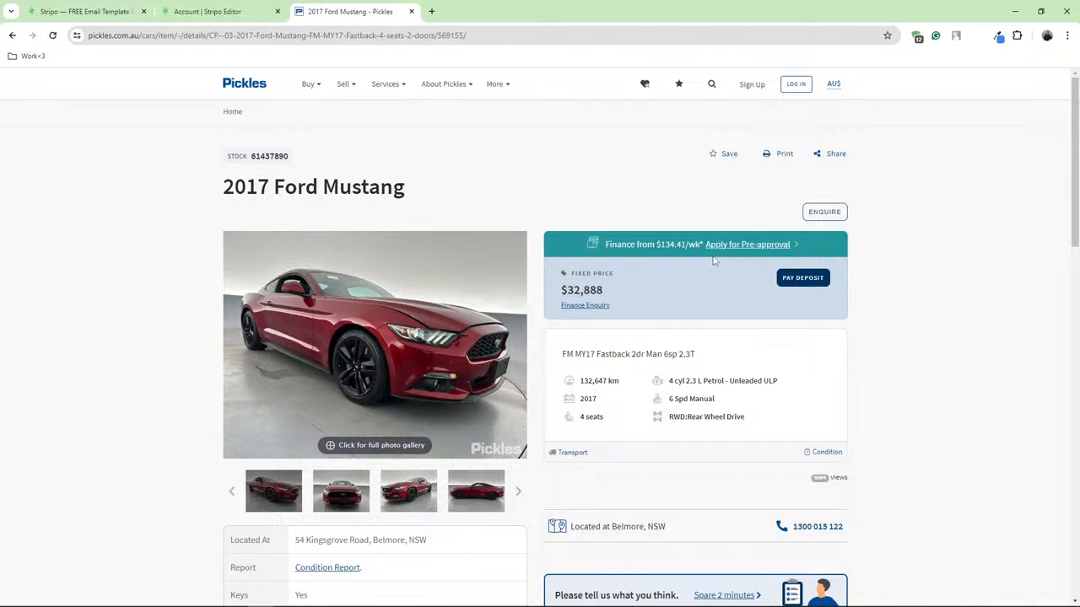
Inspect the Ford Mustang's fixed price element in the page code and copy its CSS selector
right_click(933, 182)
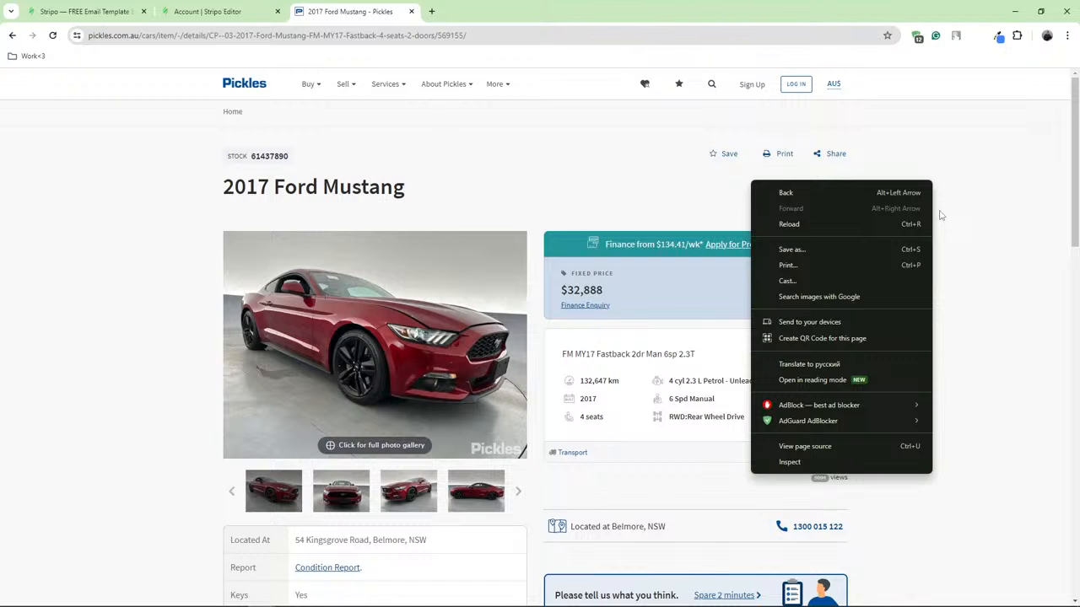
left_click(805, 464)
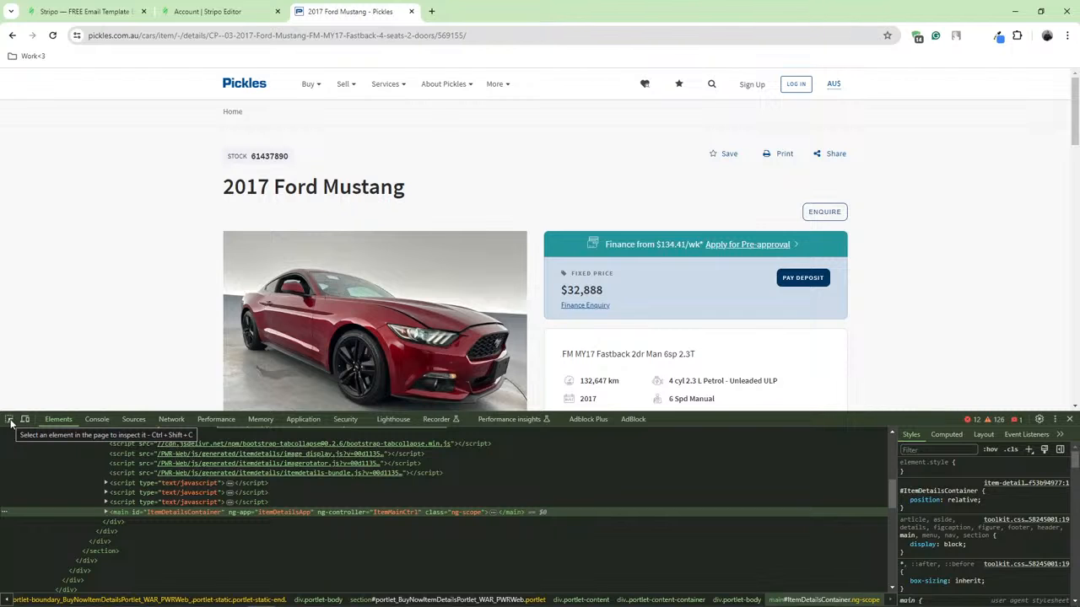
left_click(10, 422)
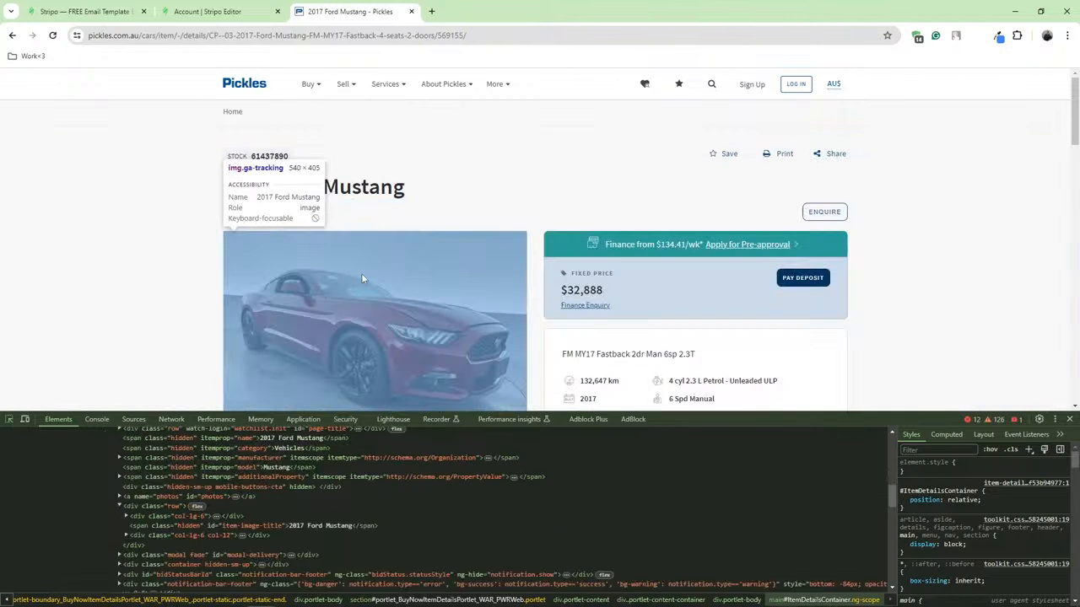
left_click(600, 292)
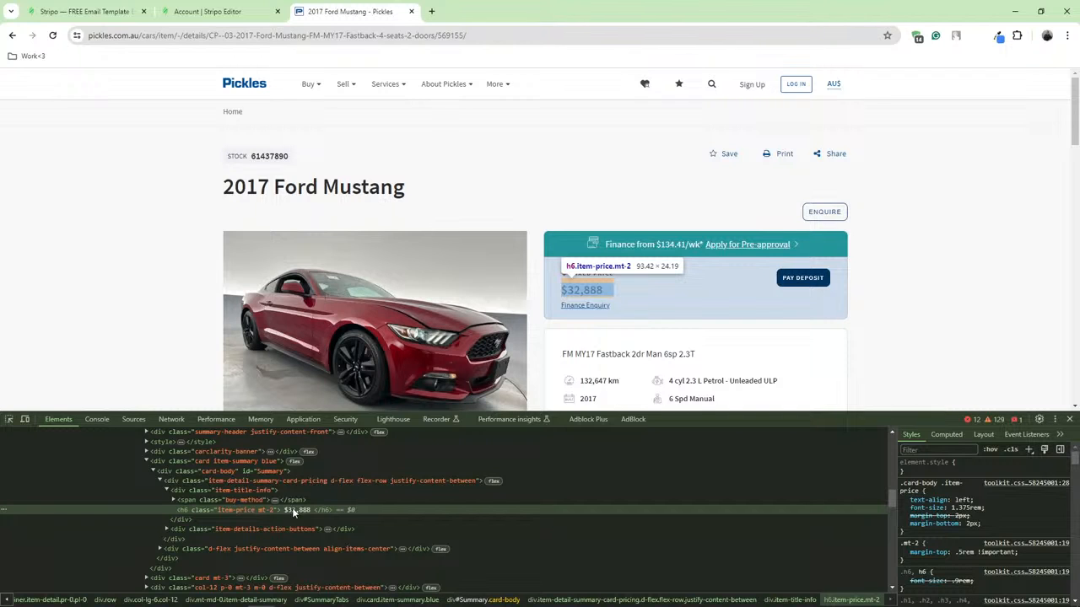
right_click(342, 511)
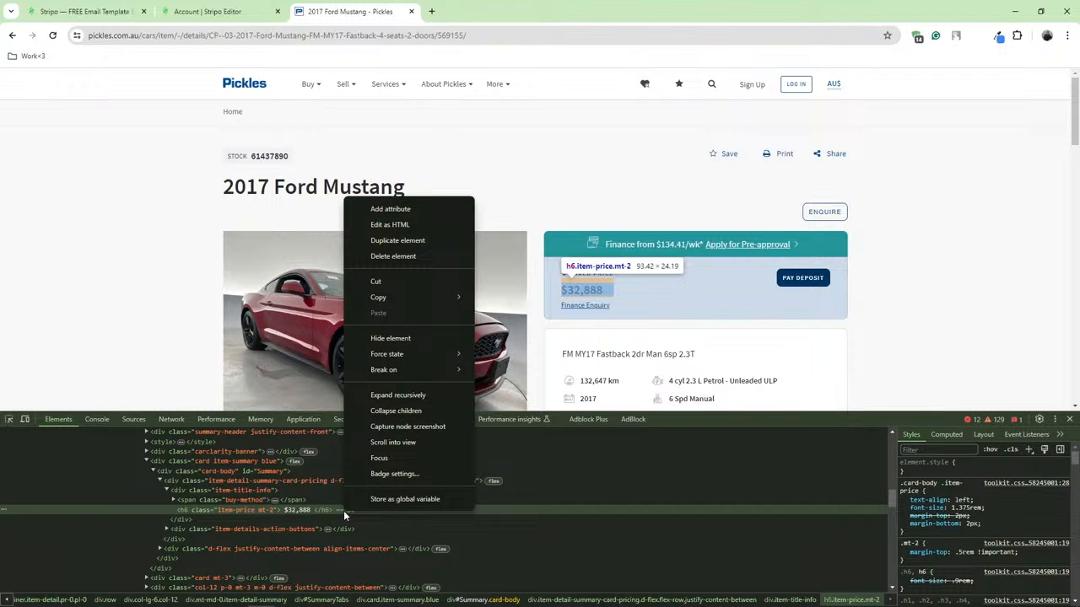
mouse_move(417, 302)
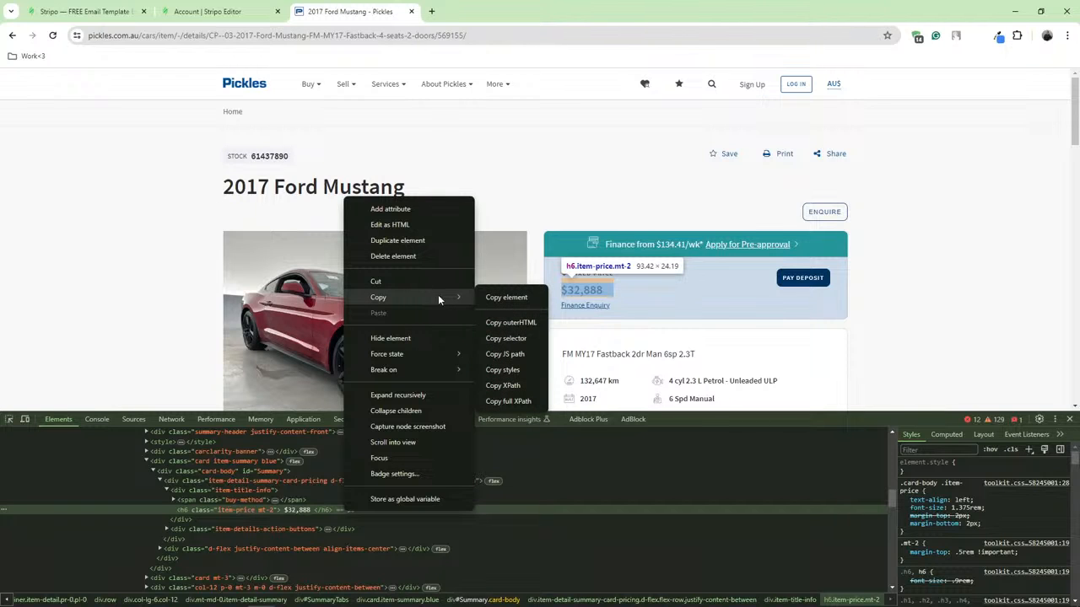
left_click(505, 338)
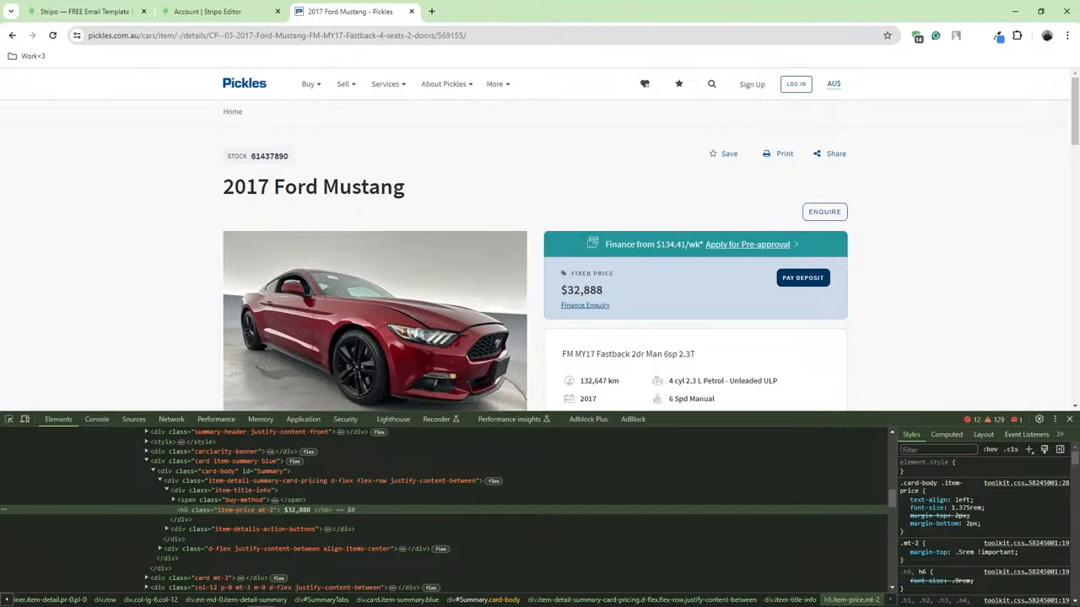
Copy the 2017 Ford Mustang page link into the smart container's data link and get its data
left_click(221, 12)
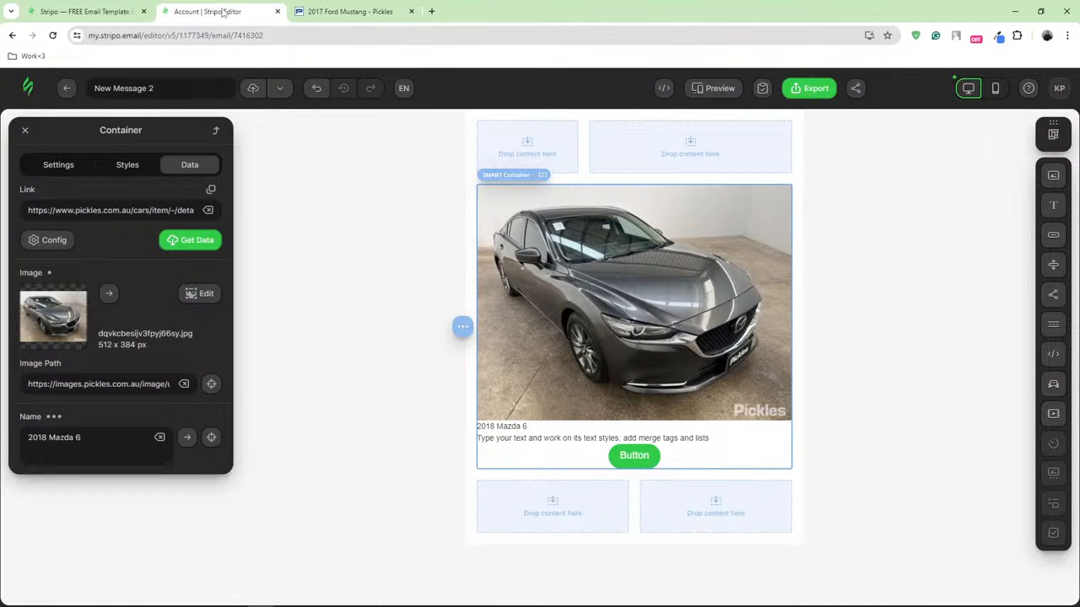
left_click(342, 12)
left_click(355, 36)
left_click(247, 10)
key("ctrl+v")
left_click(188, 241)
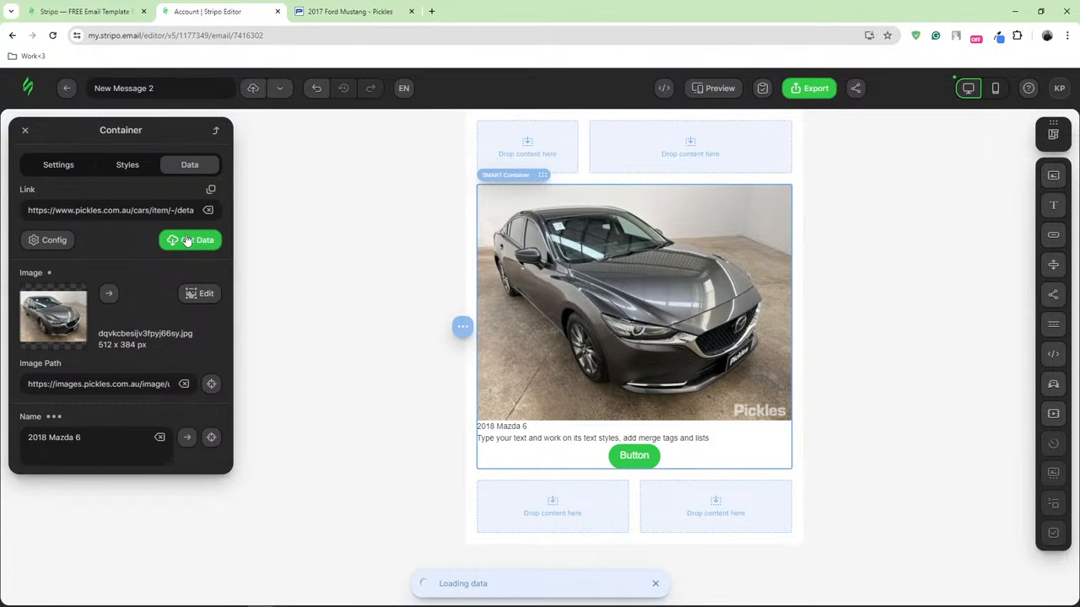
Copy the fixed price element's CSS selector again from the 2017 Ford Mustang page code and return to the email editor
left_click(344, 11)
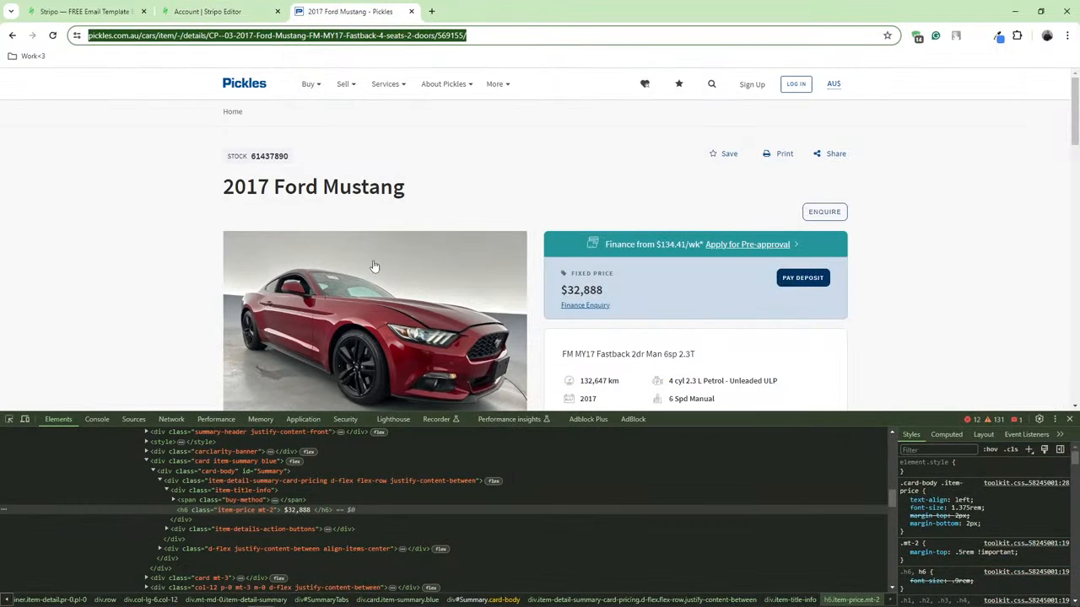
right_click(347, 511)
mouse_move(419, 294)
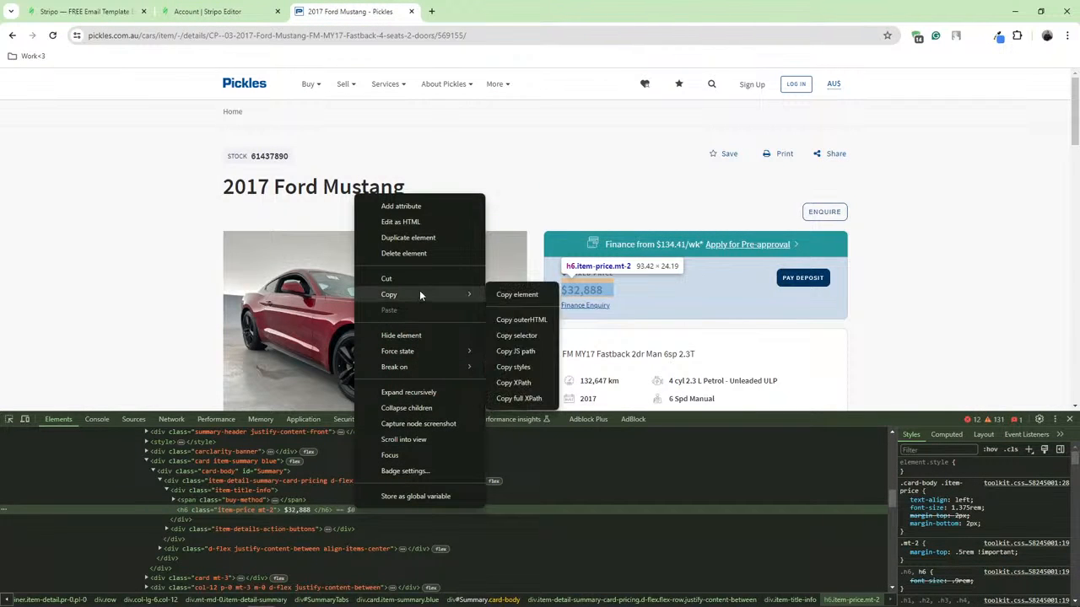
left_click(523, 336)
left_click(248, 12)
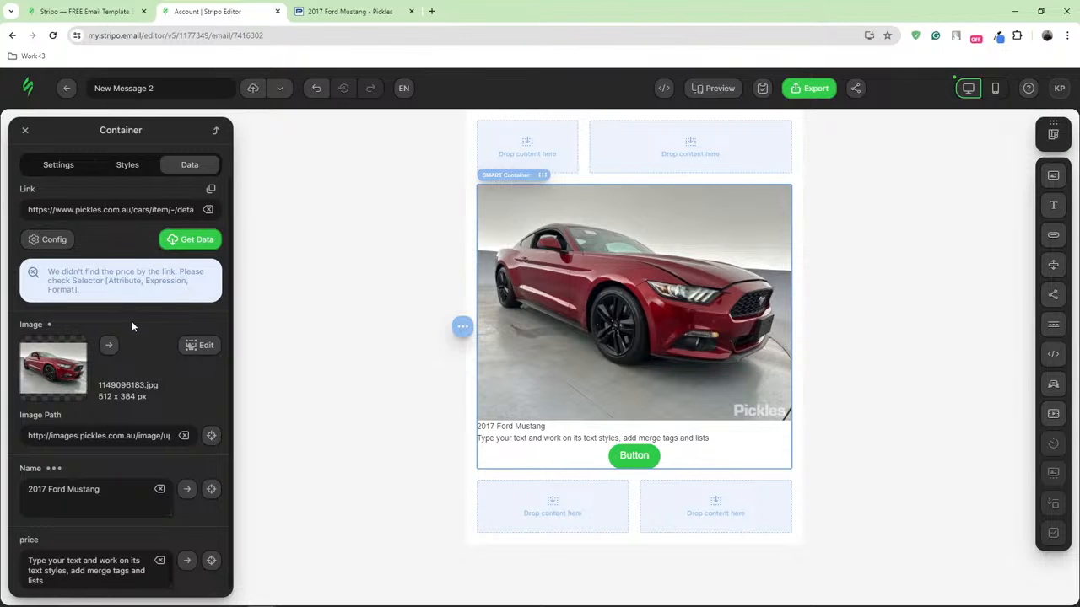
Paste the copied selector into the price variable's direction rule, then check and save the rule
left_click(211, 564)
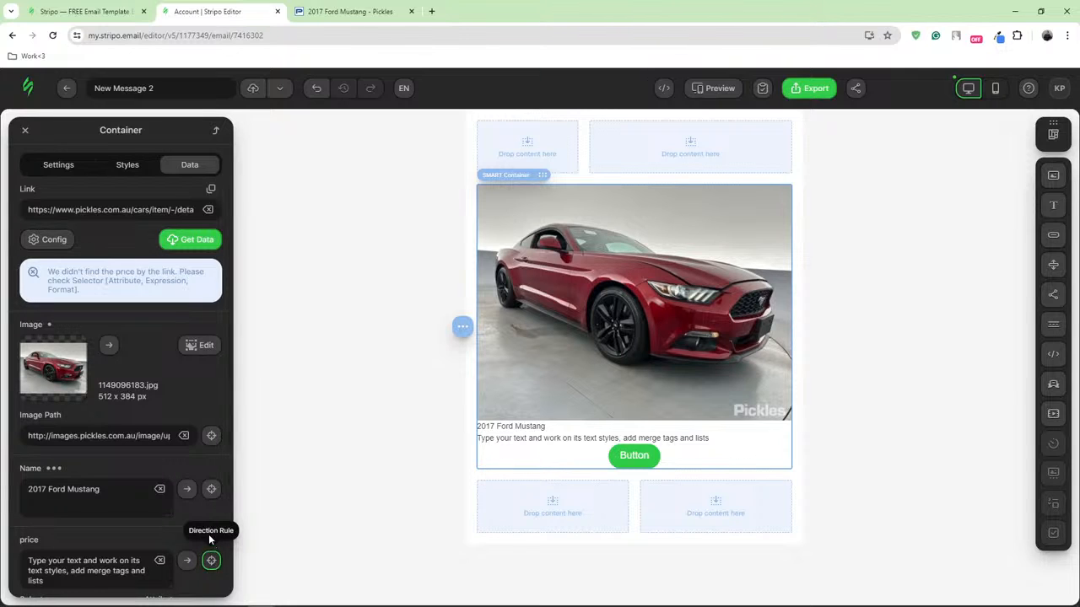
scroll(208, 535, "down", 2)
left_click(72, 498)
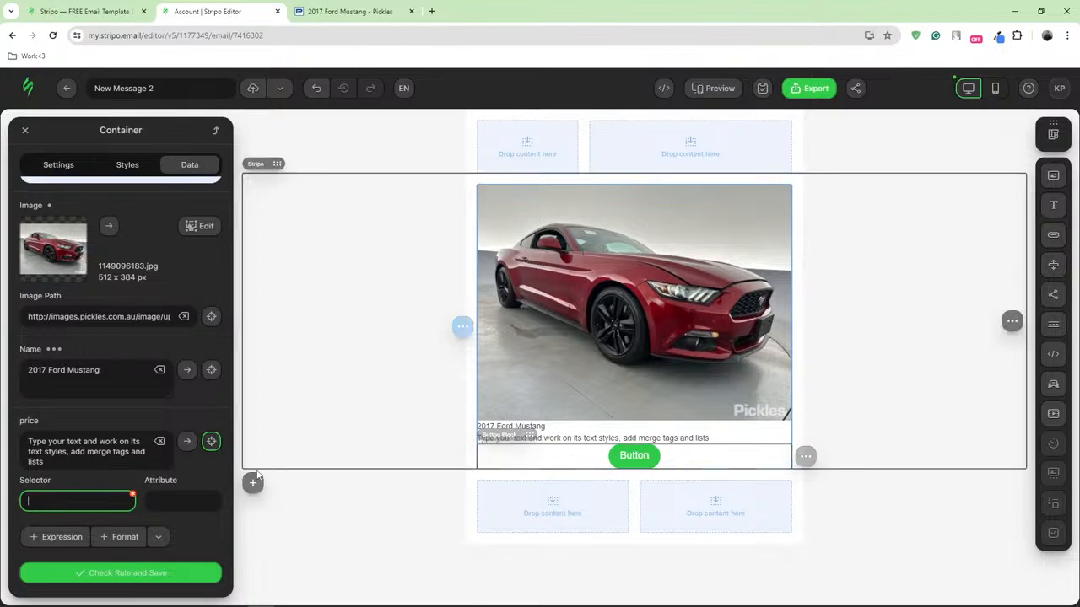
key("ctrl+v")
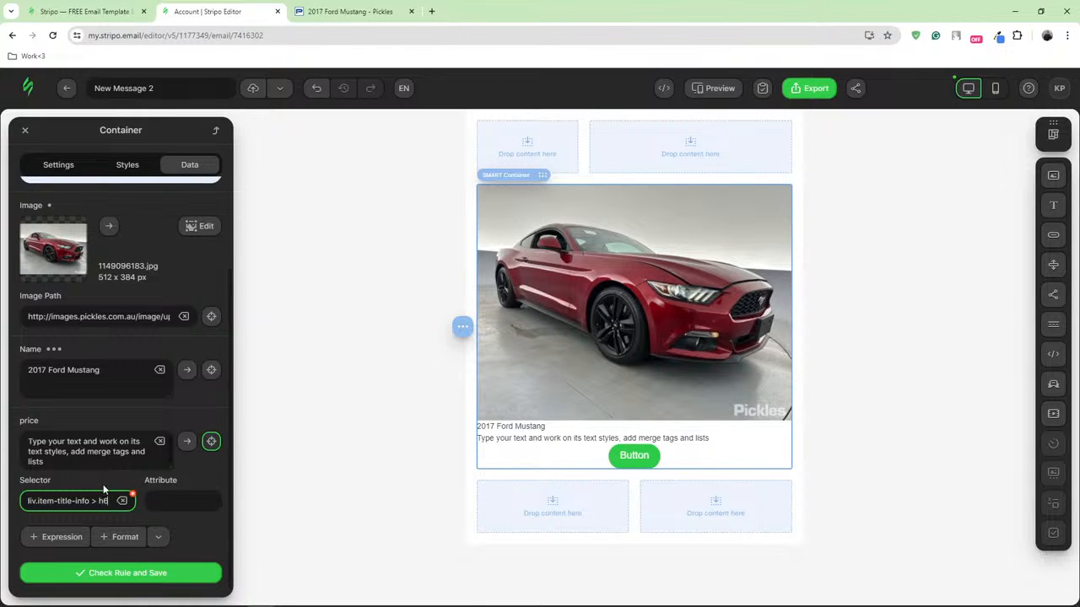
left_click(129, 574)
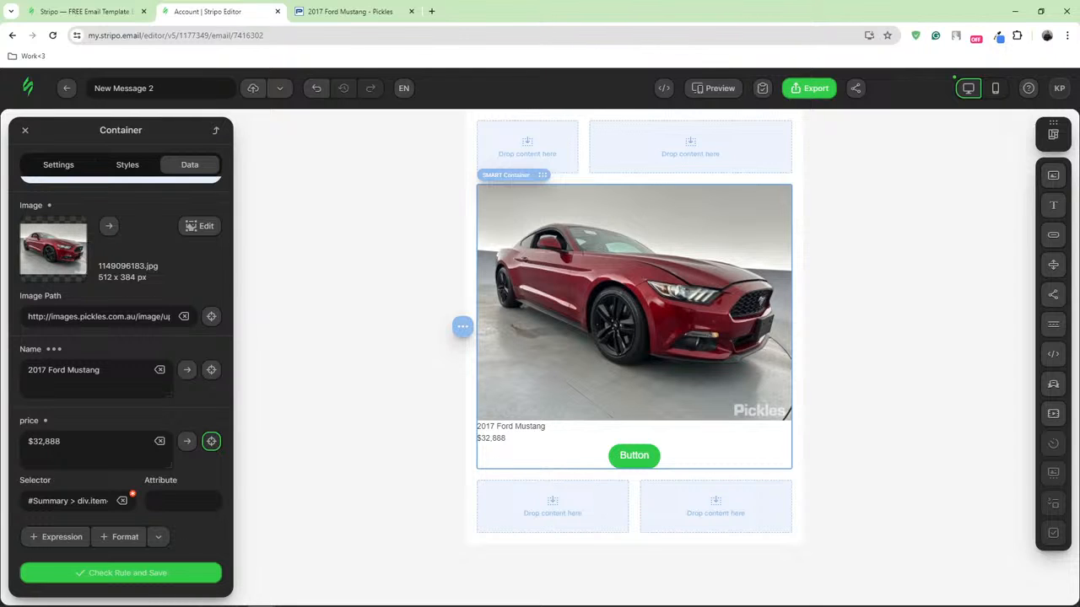
Duplicate the structure holding the Ford Mustang card and select the copy's smart container
mouse_move(807, 304)
left_click(791, 199)
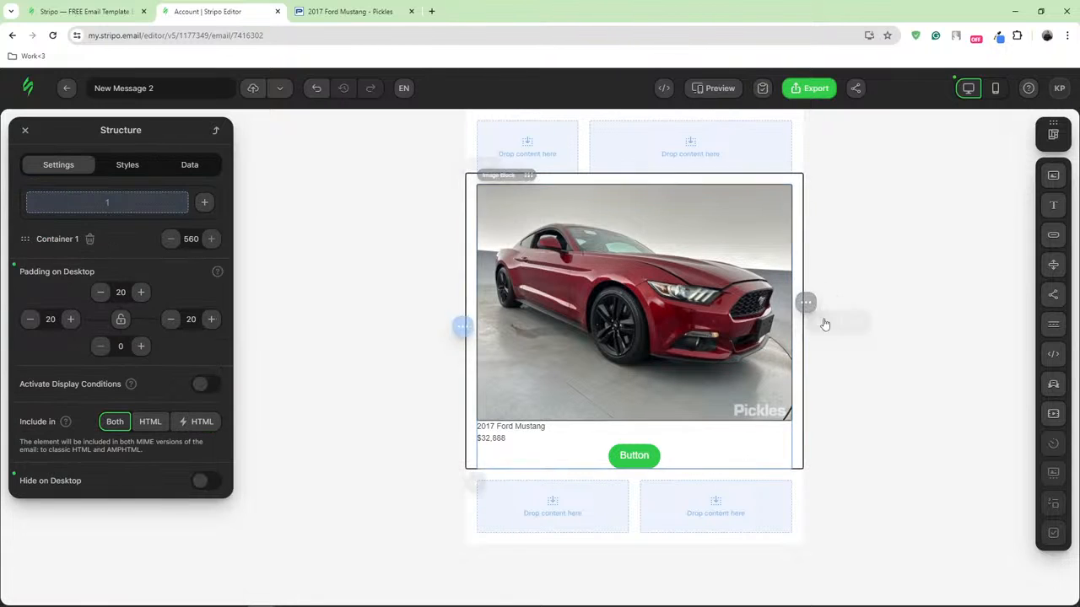
left_click(838, 322)
scroll(810, 354, "down", 2)
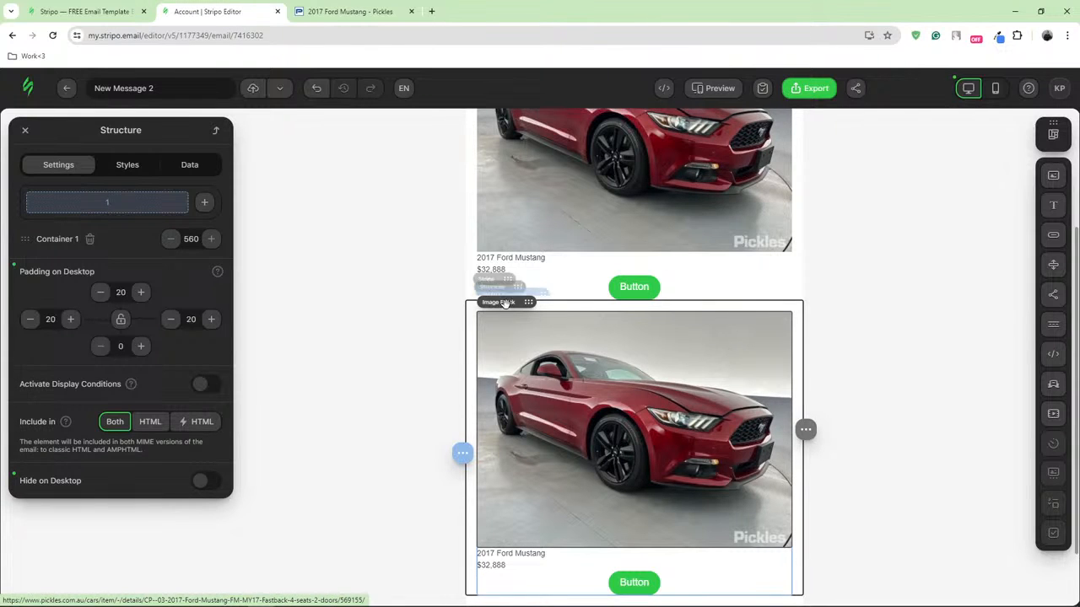
mouse_move(499, 302)
left_click(494, 253)
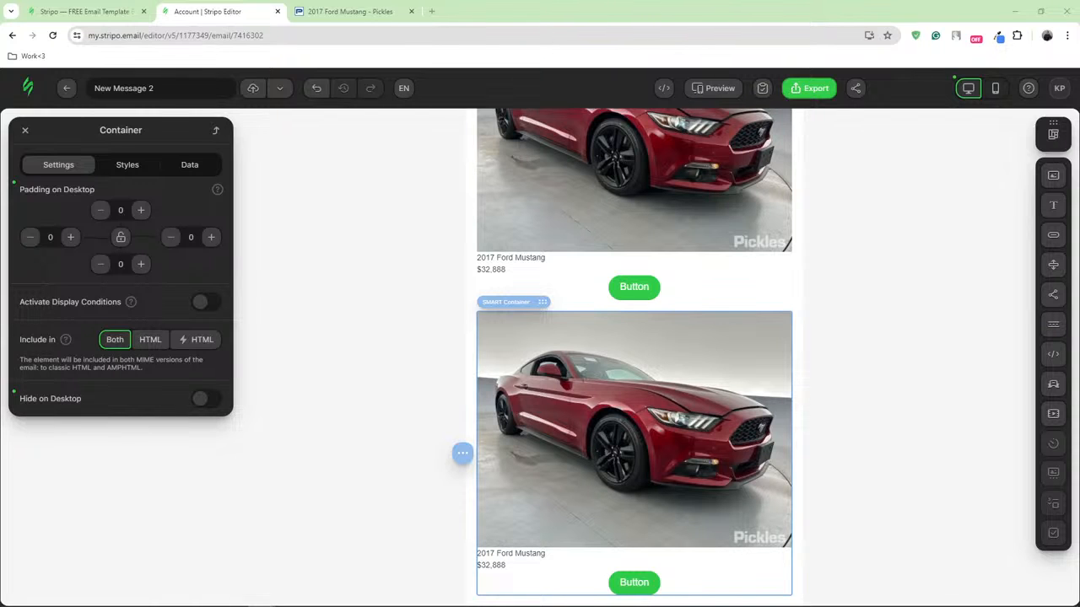
Load the 2020 Hyundai Elantra page on Pickles in a new browser tab and highlight the car's name
left_click(431, 11)
key("ctrl+v")
key("Return")
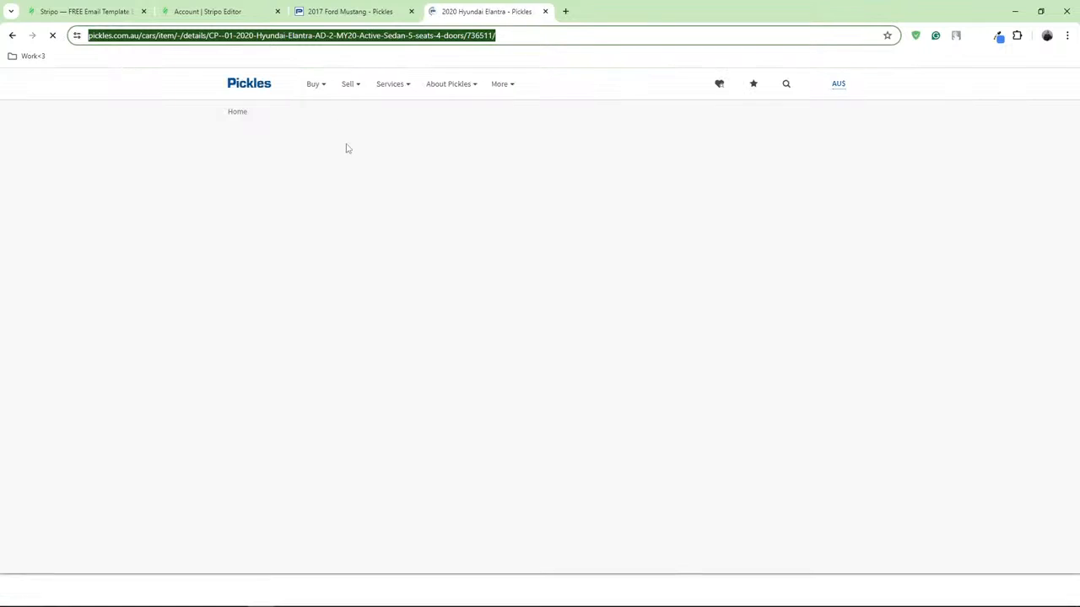
left_click_drag(436, 186, 273, 187)
Replace the duplicated smart container's data link with the 2020 Hyundai Elantra page link and get its data
left_click(269, 14)
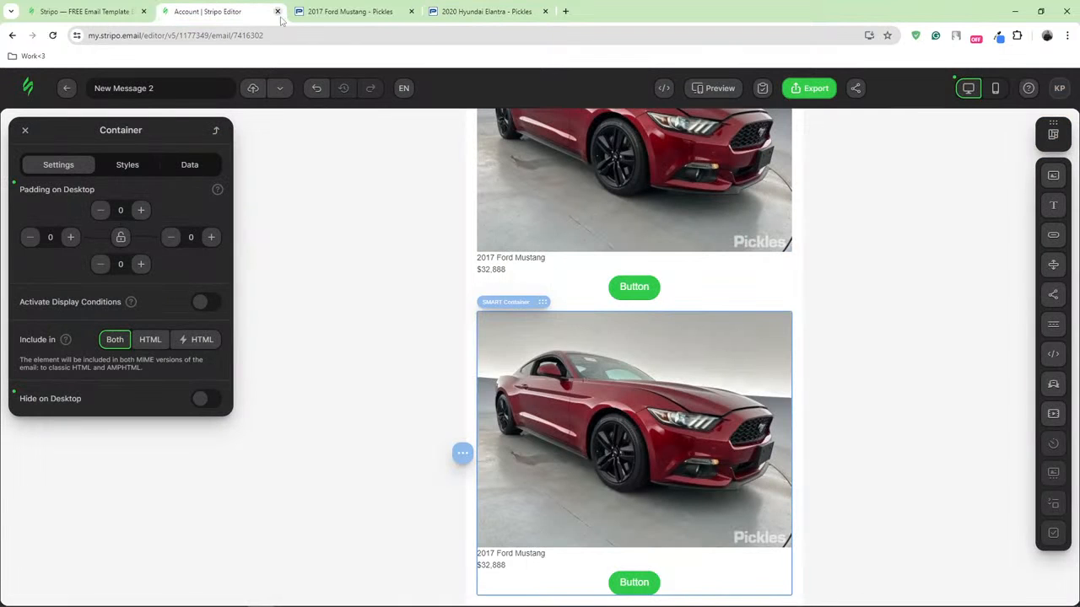
left_click(190, 164)
left_click(114, 210)
key("ctrl+a")
key("ctrl+v")
left_click(199, 241)
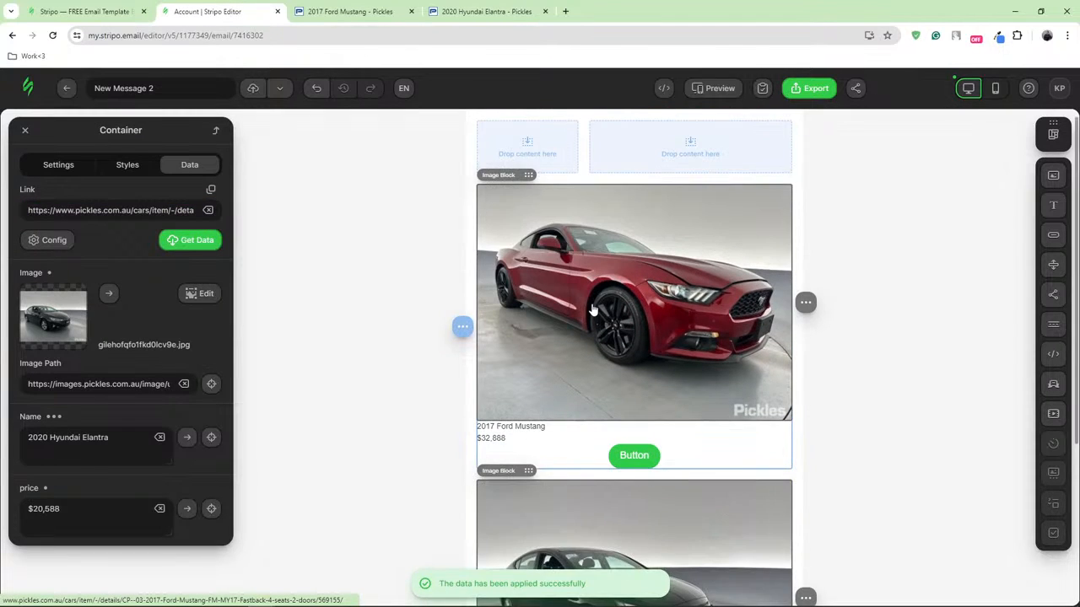
scroll(593, 310, "down", 2)
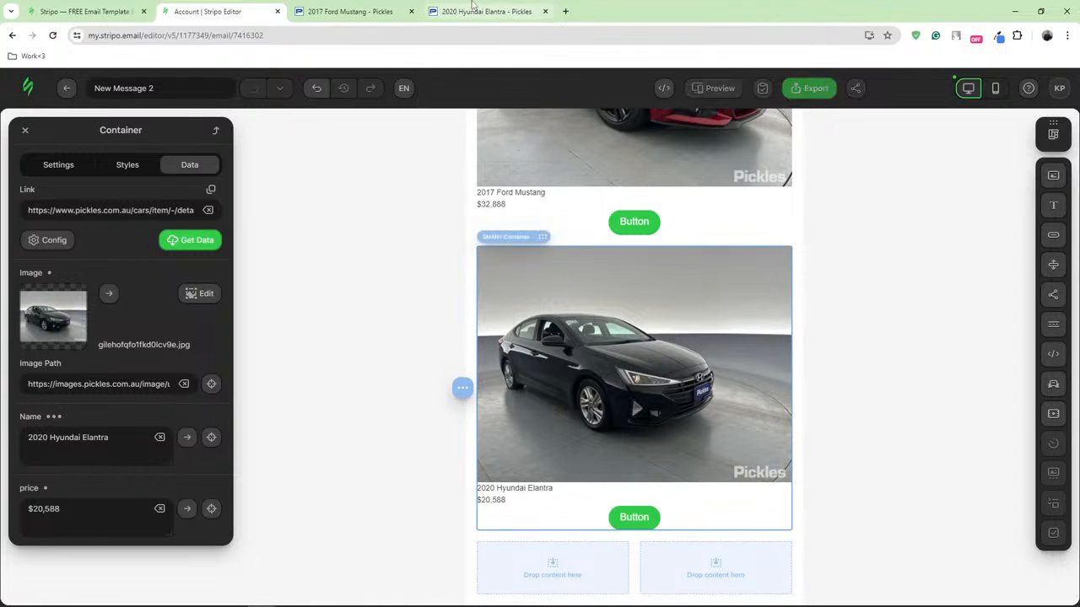
scroll(488, 181, "up", 3)
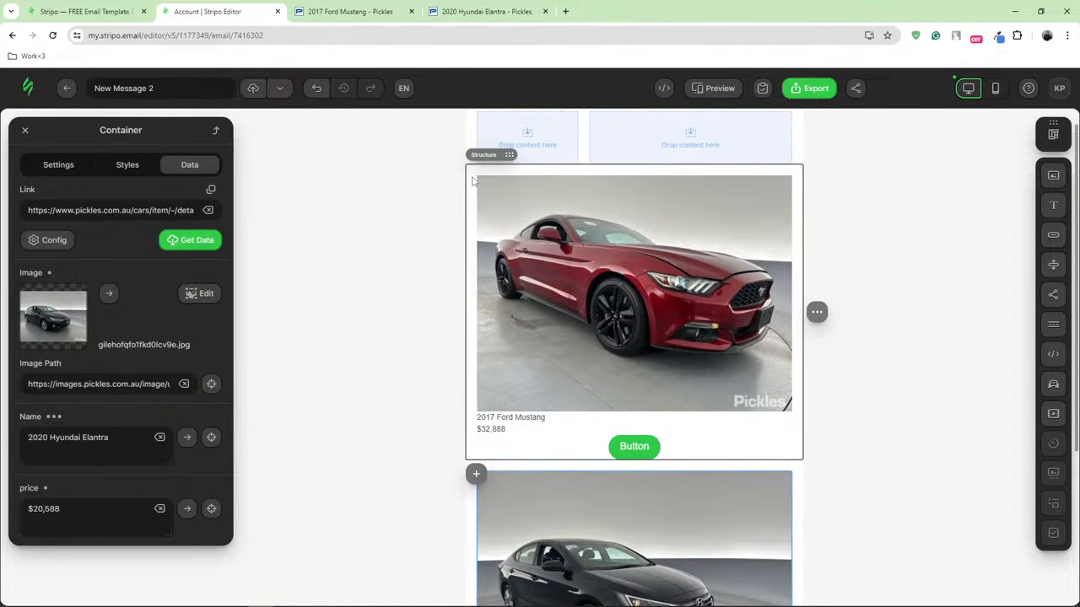
scroll(503, 229, "down", 1)
Inspect the mileage element on the Hyundai Elantra page and copy its CSS selector
left_click(487, 14)
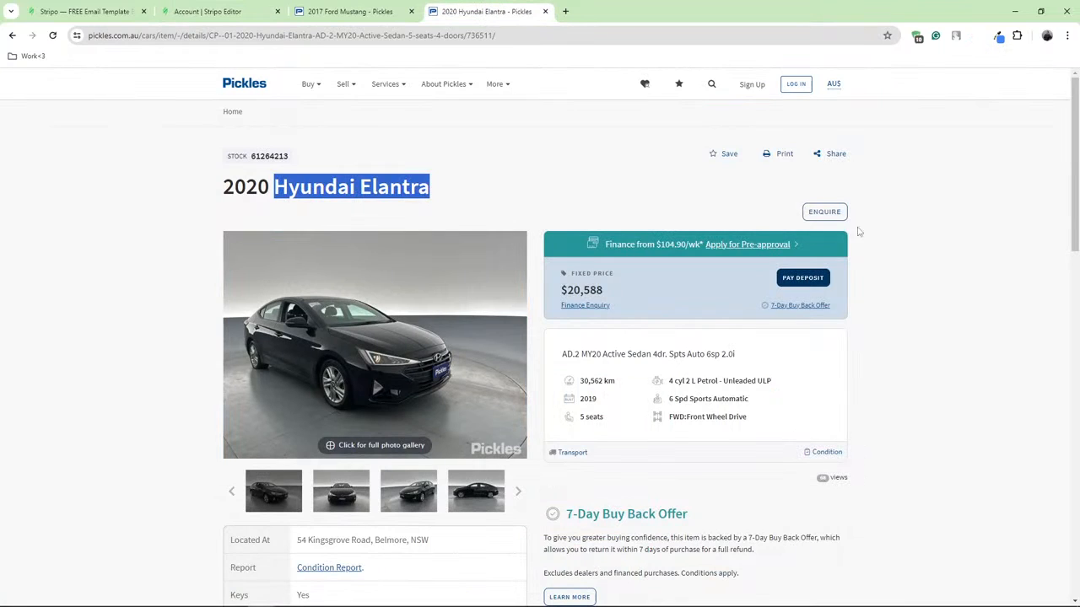
right_click(1001, 235)
left_click(876, 513)
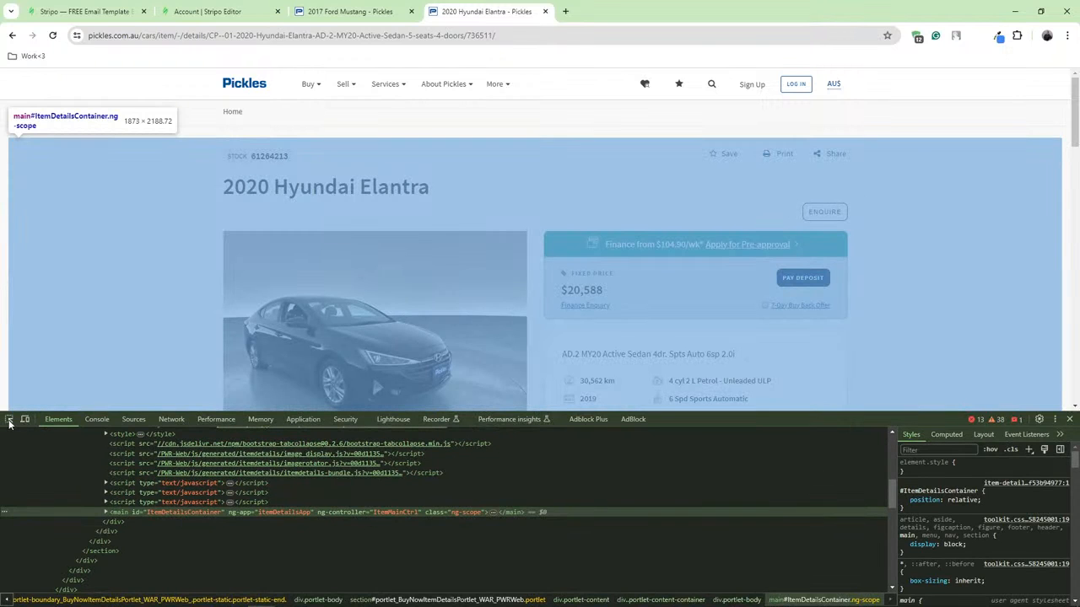
left_click(9, 420)
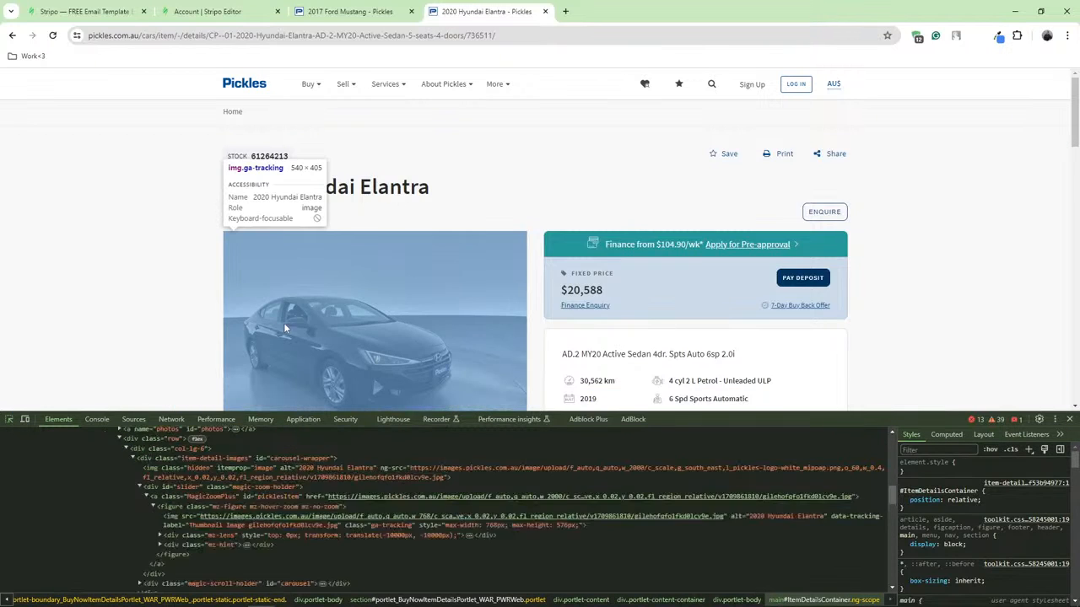
scroll(597, 331, "down", 1)
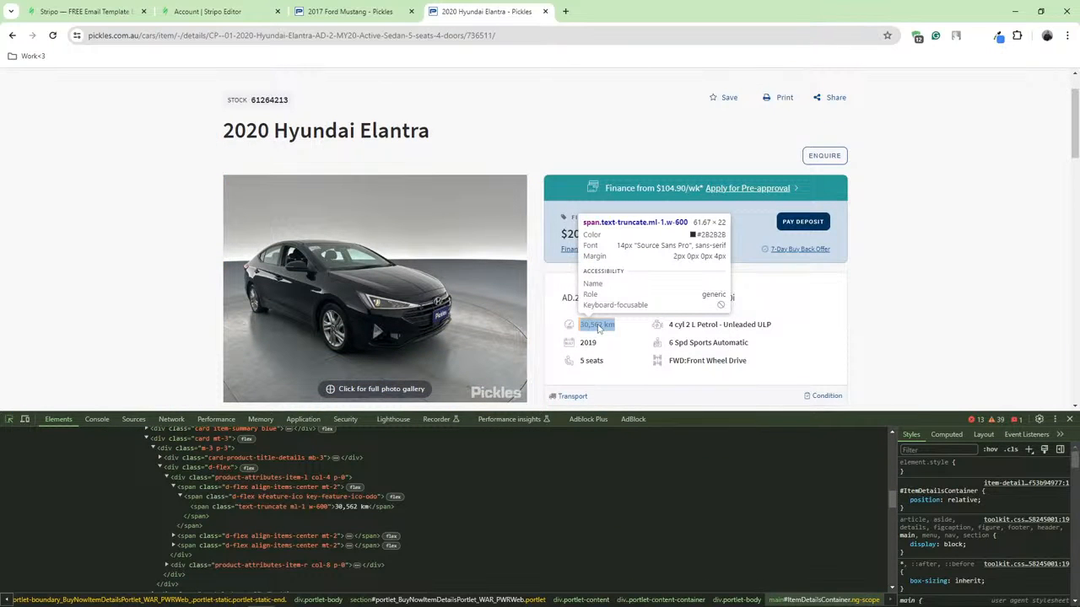
left_click(598, 327)
right_click(396, 508)
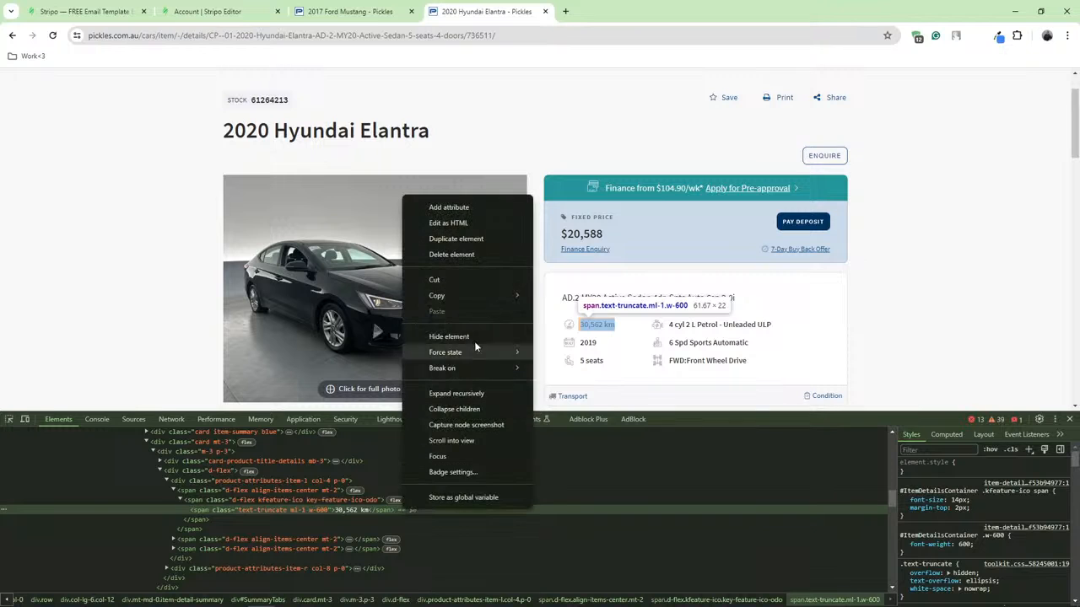
left_click(571, 338)
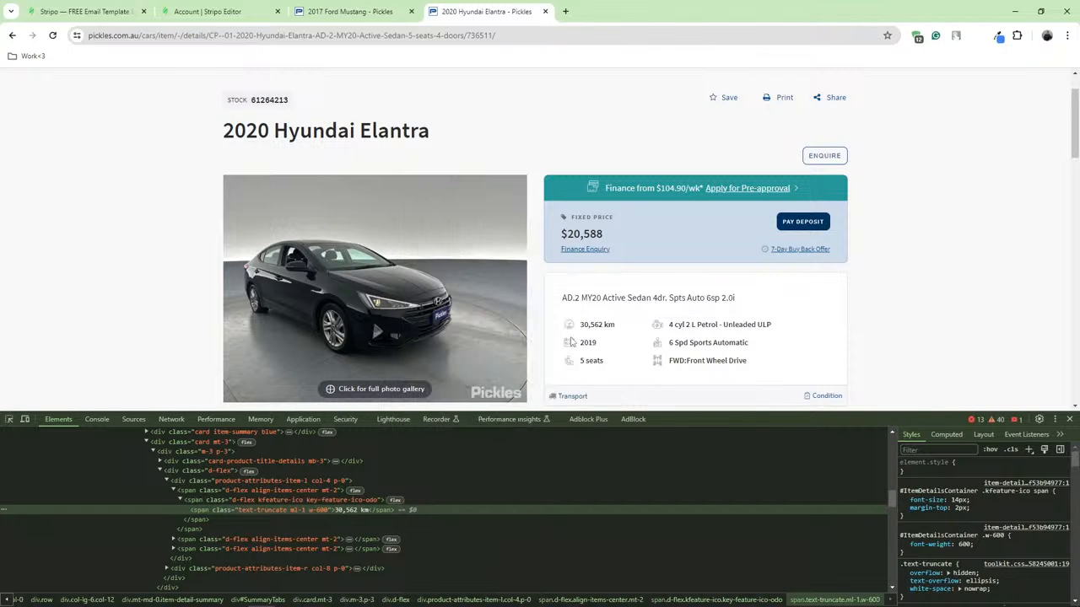
Back in the email editor, add a text block between the Hyundai Elantra's price and button
left_click(348, 12)
left_click(187, 10)
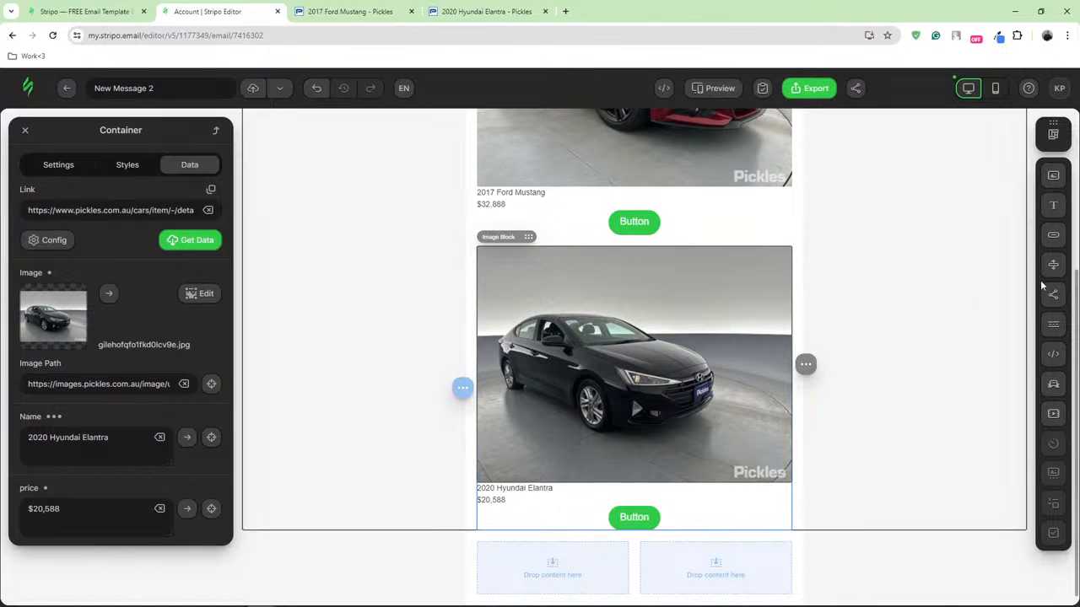
left_click_drag(1053, 205, 559, 504)
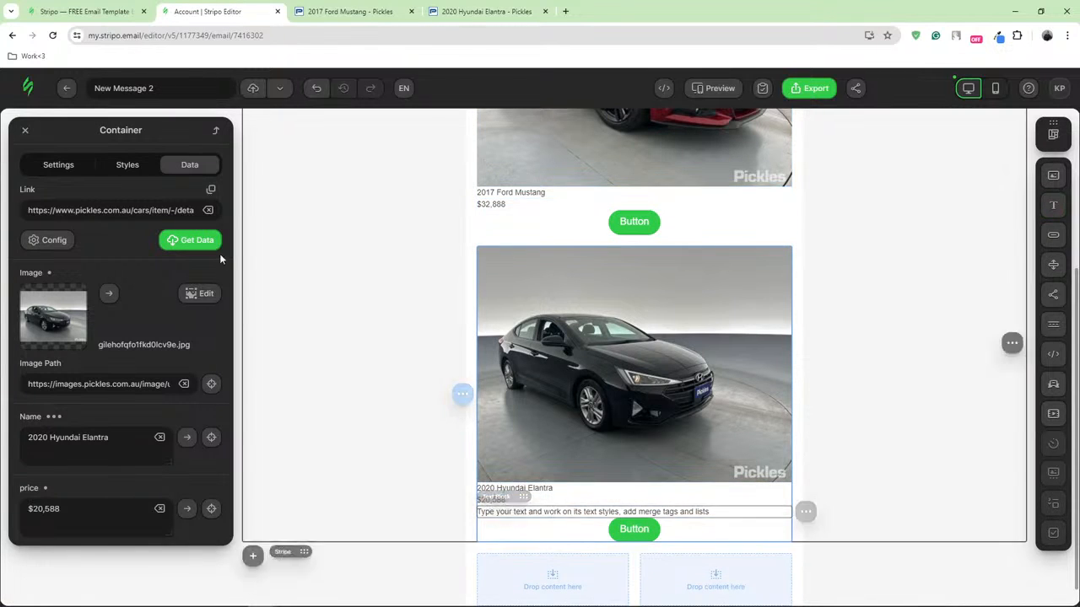
In the Elantra smart container's data configuration, add a variable with both its name and variable set to mil
left_click(434, 298)
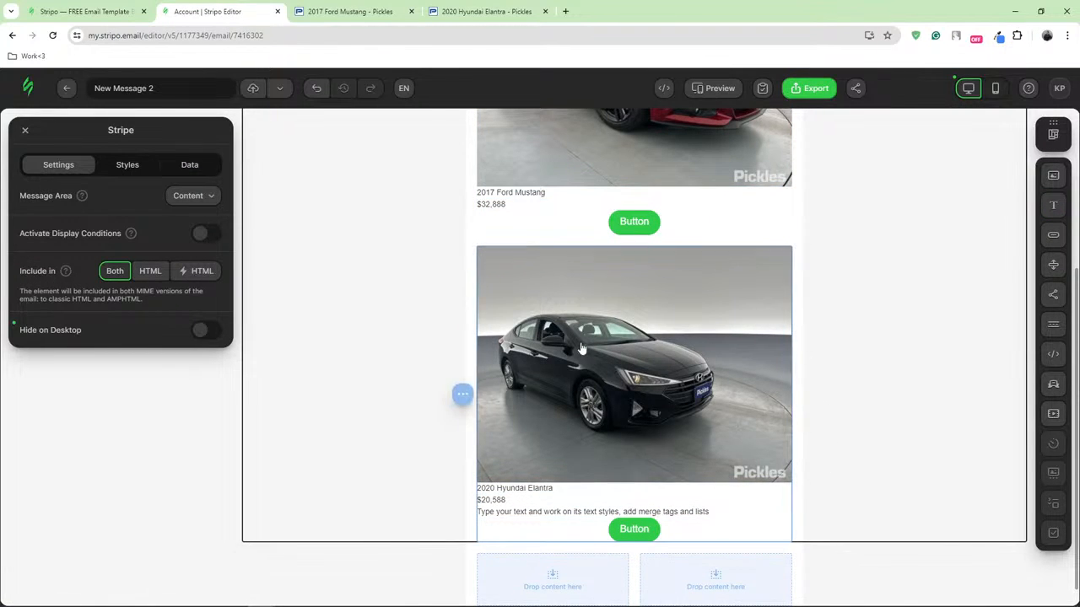
left_click(498, 219)
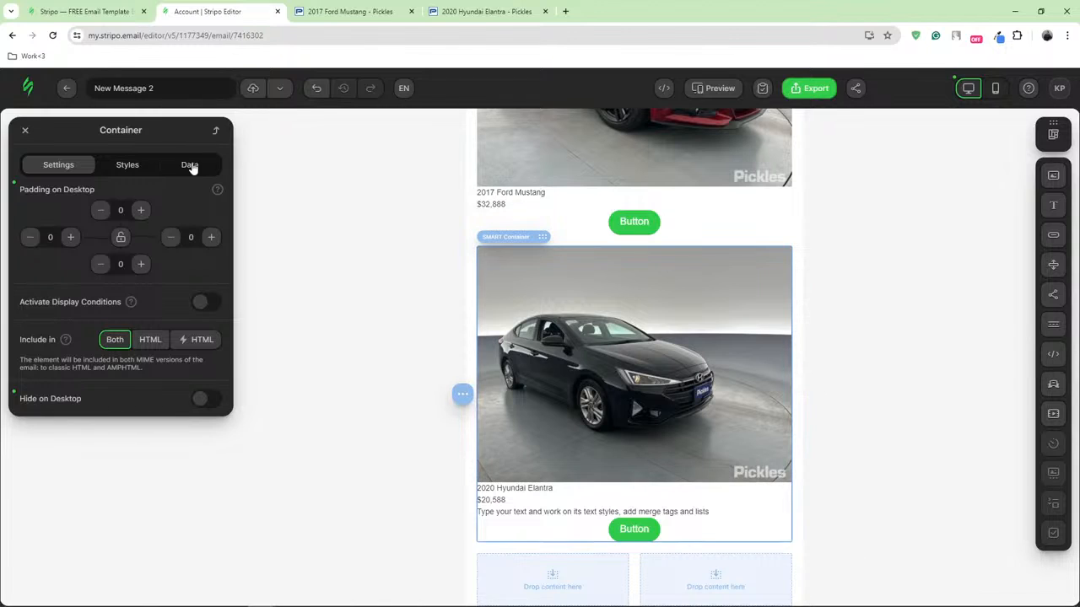
left_click(190, 165)
left_click(53, 242)
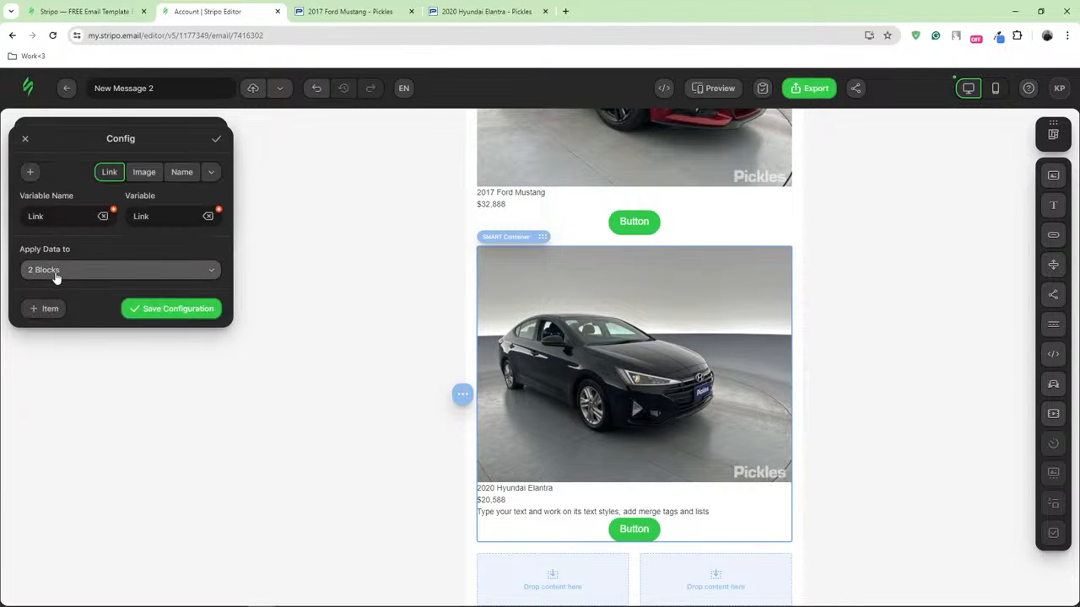
left_click(31, 173)
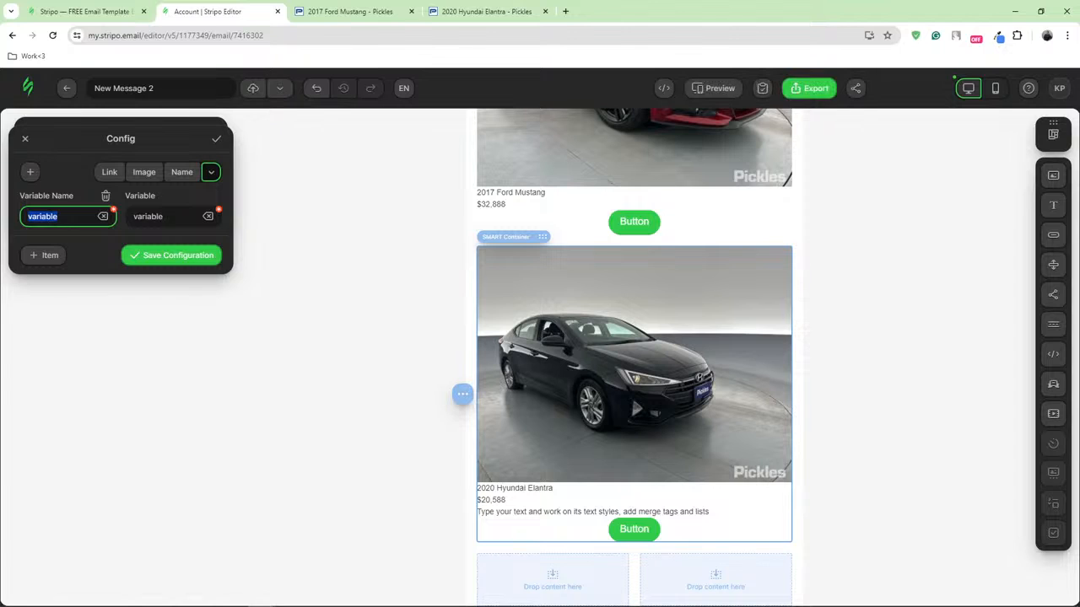
type("mil")
double_click(148, 217)
type("mi")
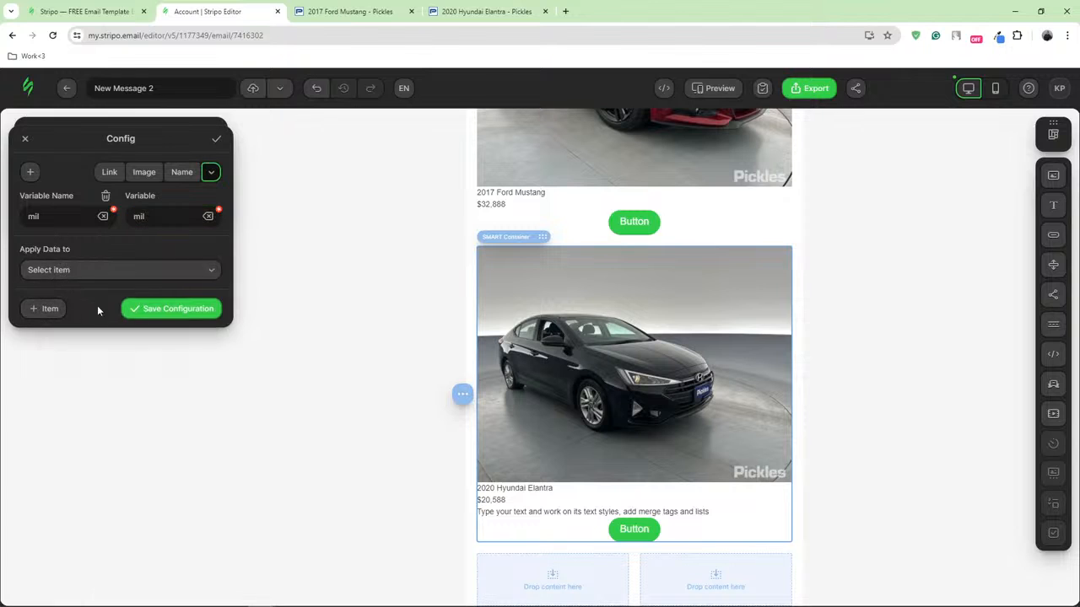
Apply the mil variable to the third text block, importing into its p element, and save the configuration
left_click(99, 270)
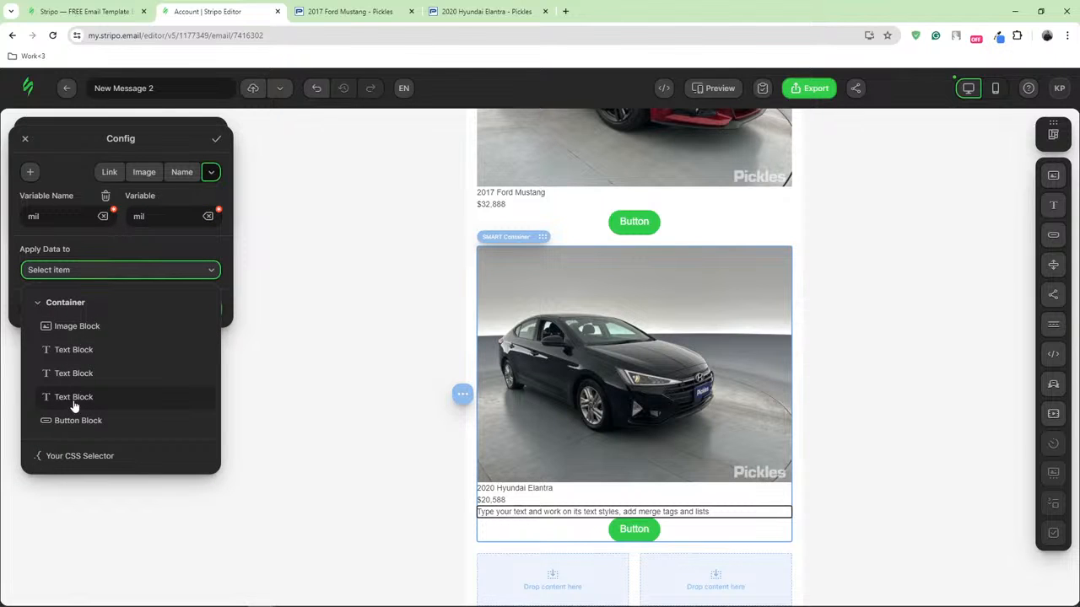
left_click(75, 399)
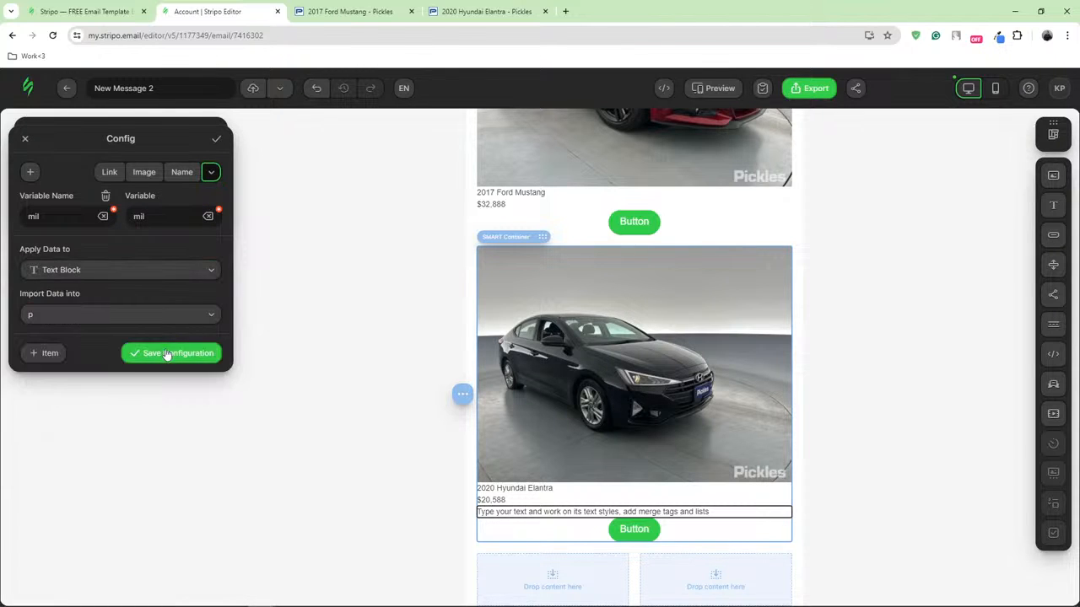
left_click(169, 351)
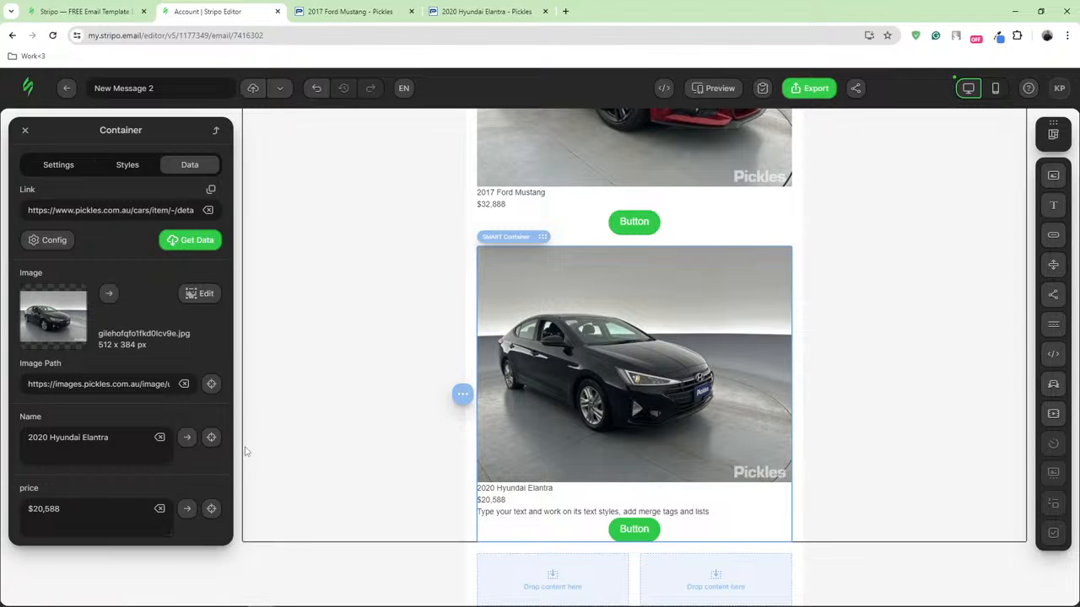
Set the Elantra smart container's mil variable to the copied mileage selector, then check and save the rule
left_click(427, 414)
left_click(511, 532)
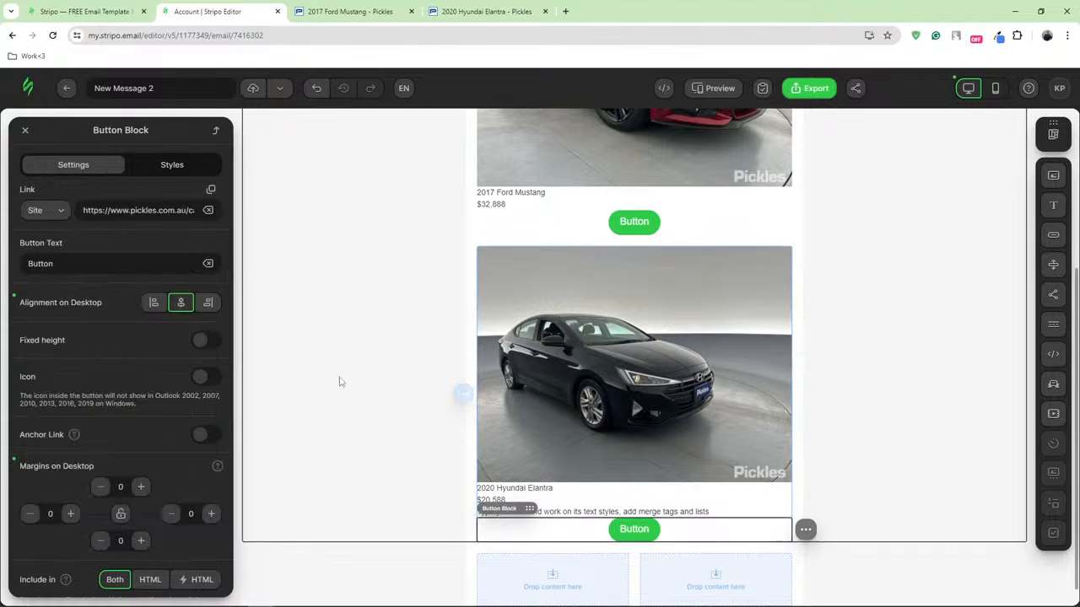
left_click(216, 131)
left_click(189, 164)
scroll(131, 476, "down", 1)
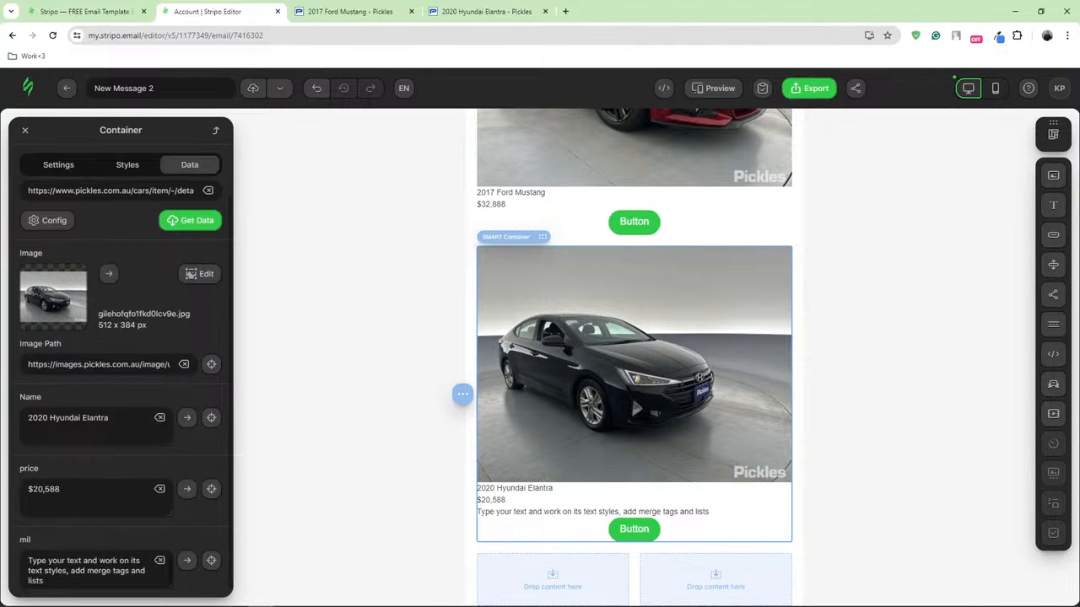
left_click(212, 562)
scroll(132, 527, "down", 2)
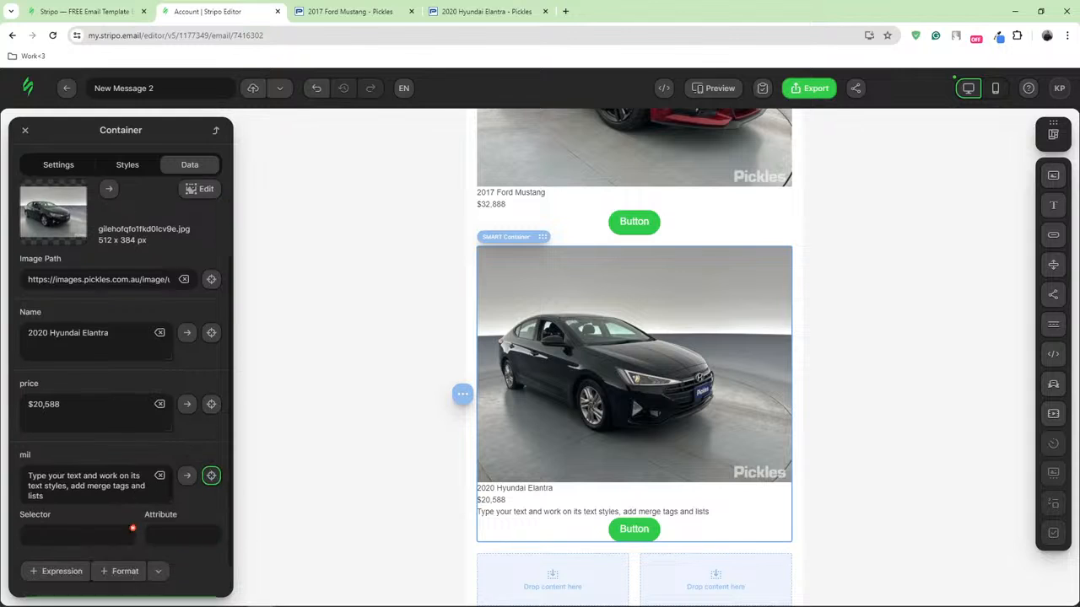
left_click(60, 505)
key("ctrl+v")
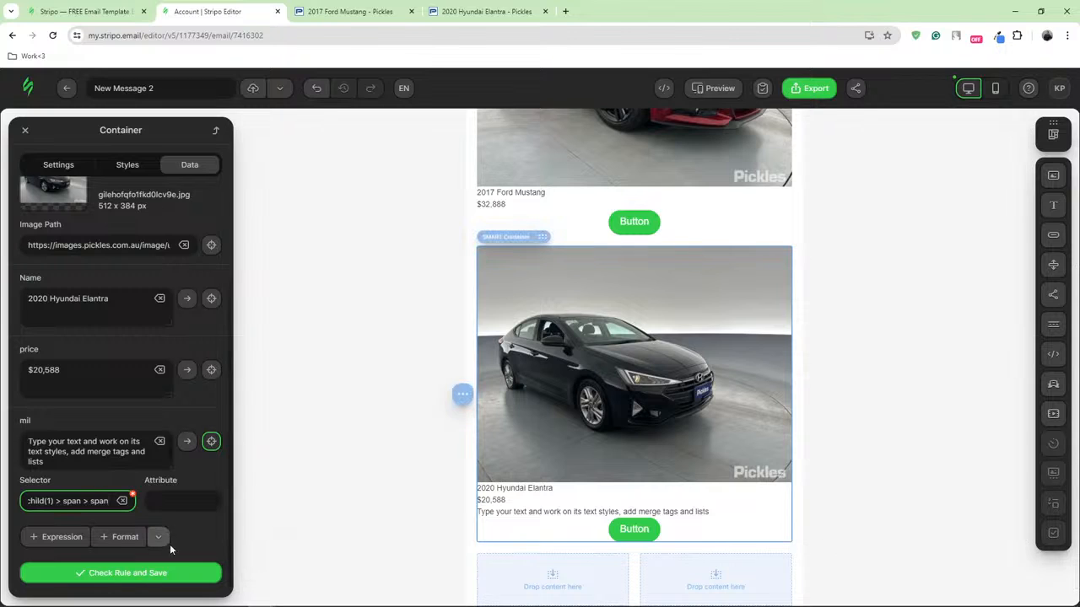
left_click(121, 581)
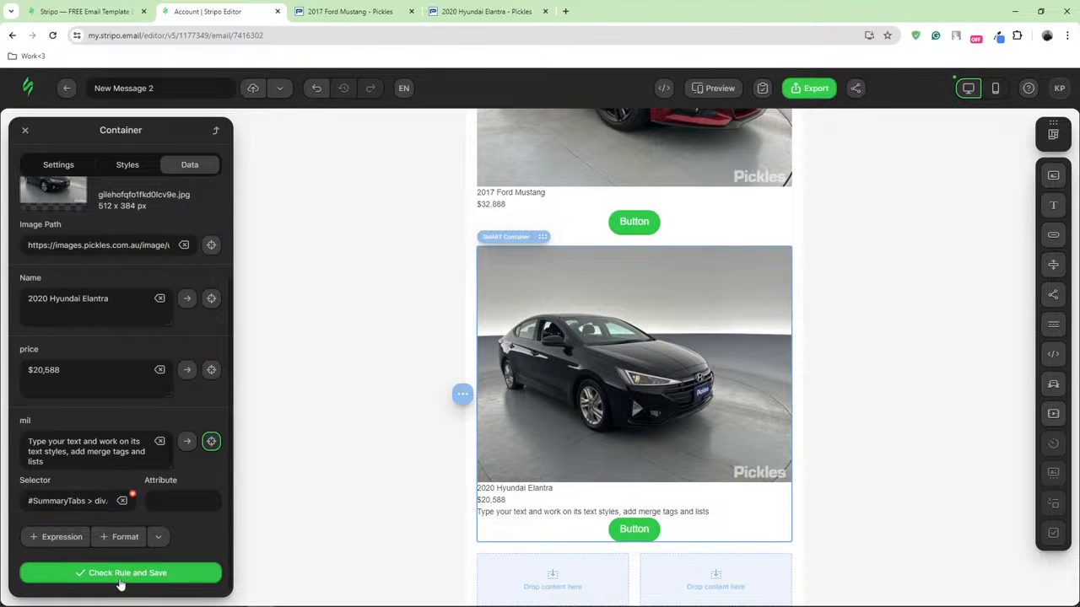
left_click(120, 578)
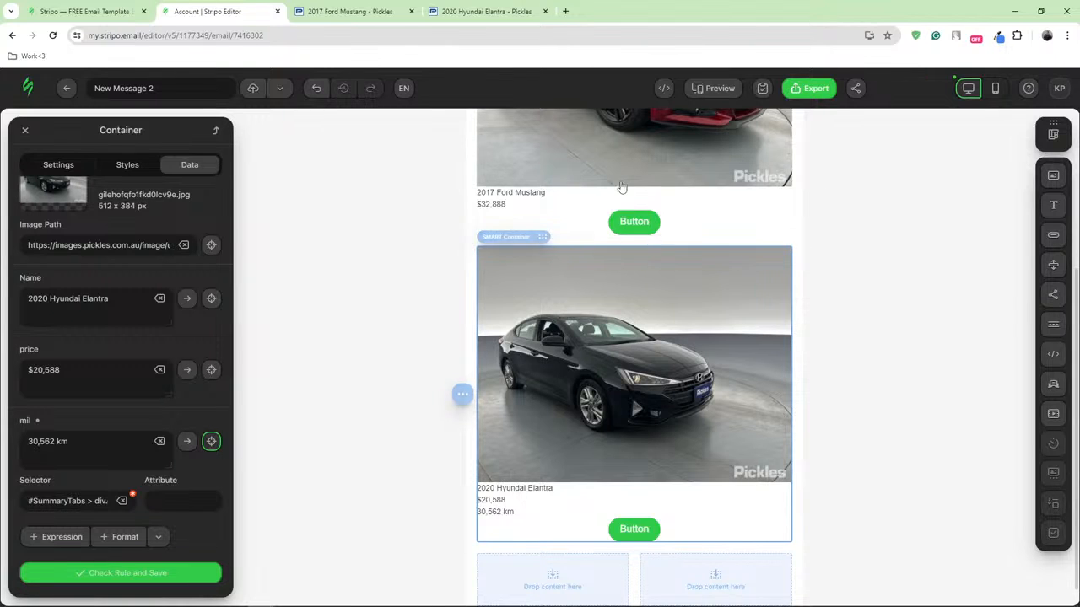
Replace the second smart container's link with the 2017 Ford Mustang page URL and fetch its data, then check the price and mileage texts
left_click(365, 11)
left_click(368, 35)
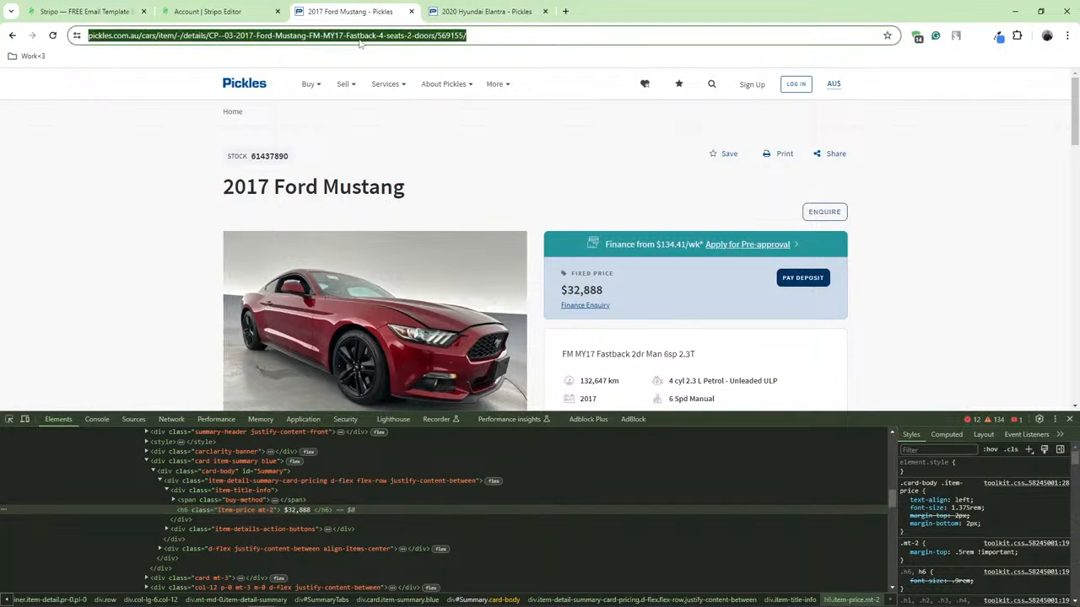
left_click(241, 9)
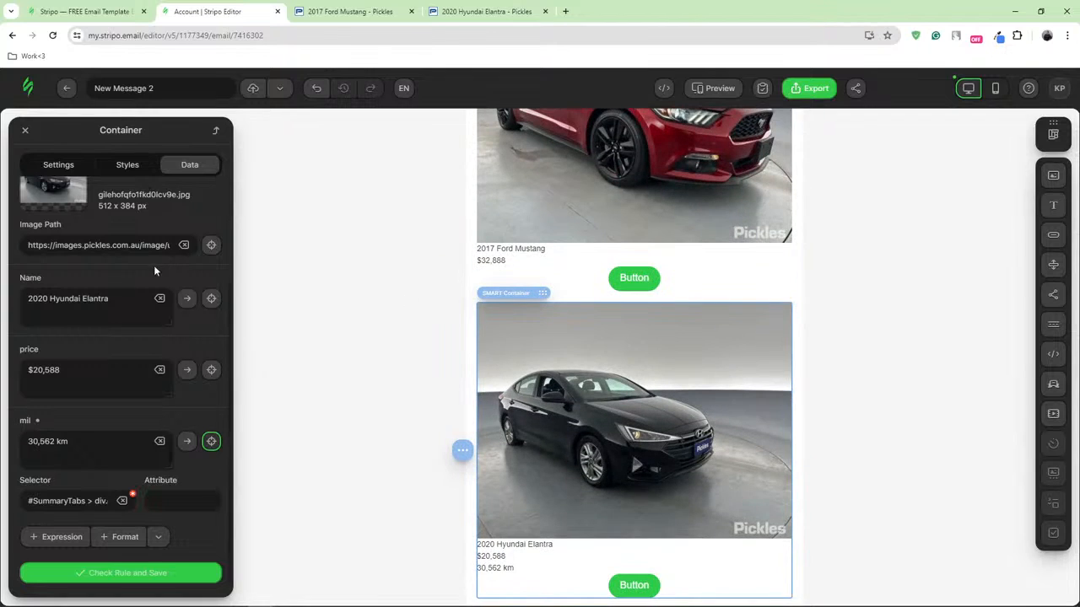
scroll(108, 246, "up", 2)
left_click(203, 242)
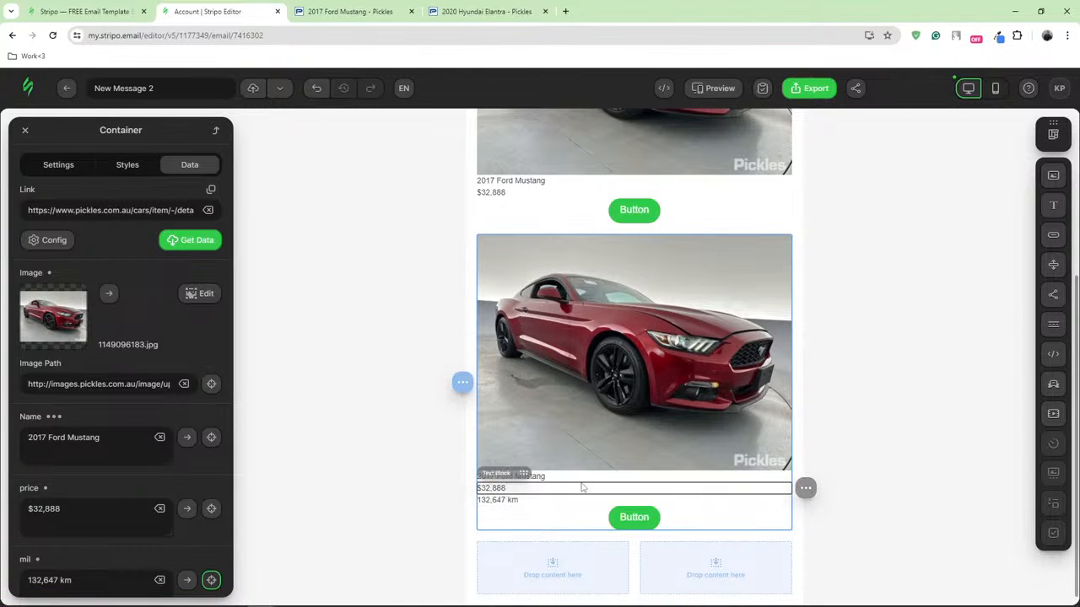
left_click(553, 489)
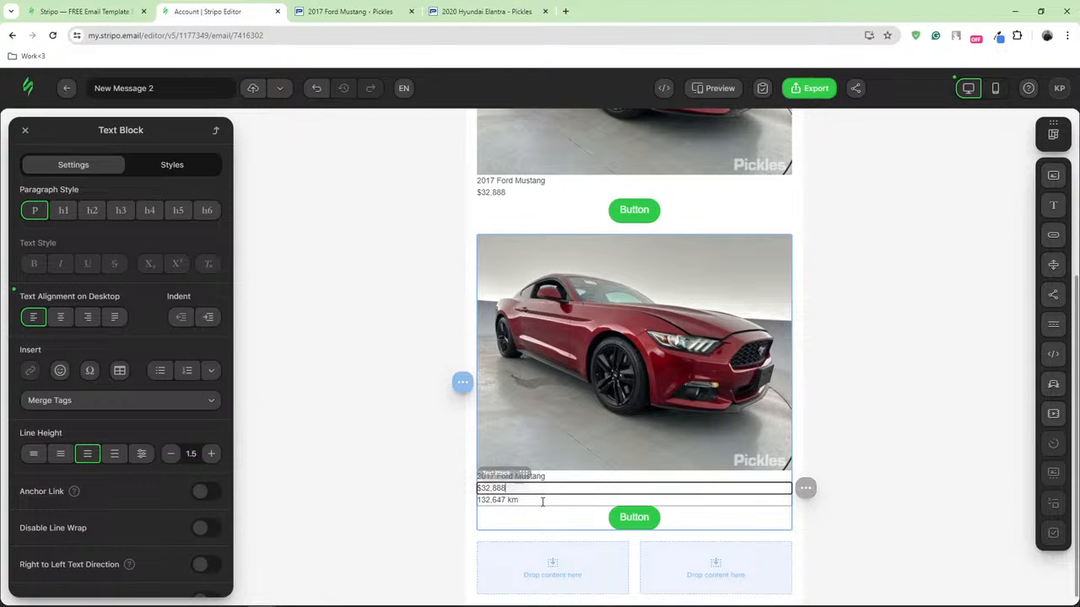
left_click(553, 499)
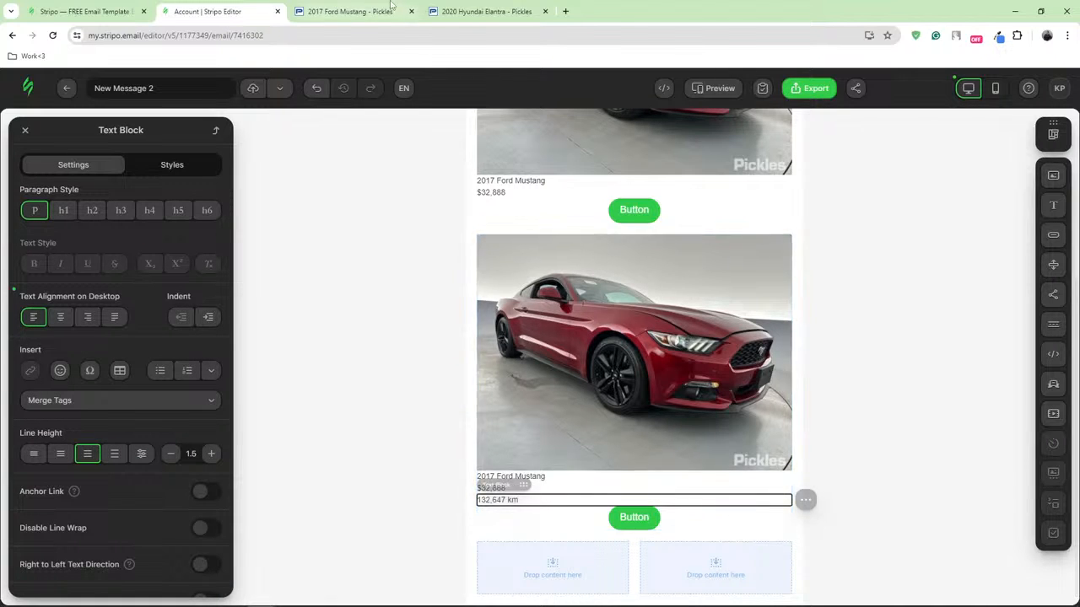
Examine the engine, drivetrain and seat specifications on the Hyundai Elantra page, close its developer tools, and return to the email editor
left_click(472, 11)
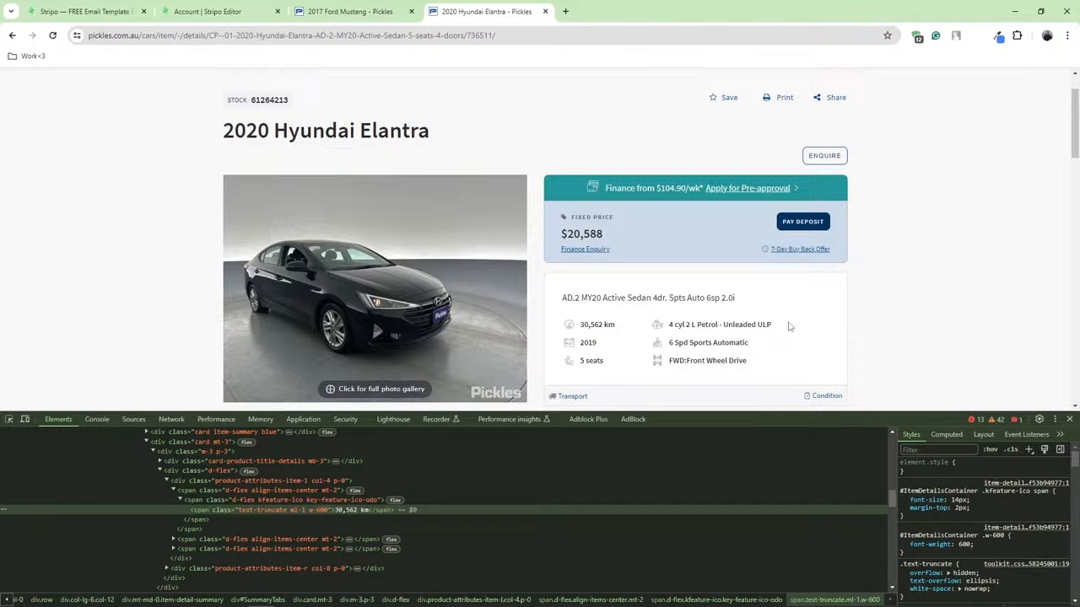
left_click_drag(793, 326, 674, 329)
left_click(751, 360)
left_click_drag(611, 362, 576, 362)
scroll(621, 363, "down", 1)
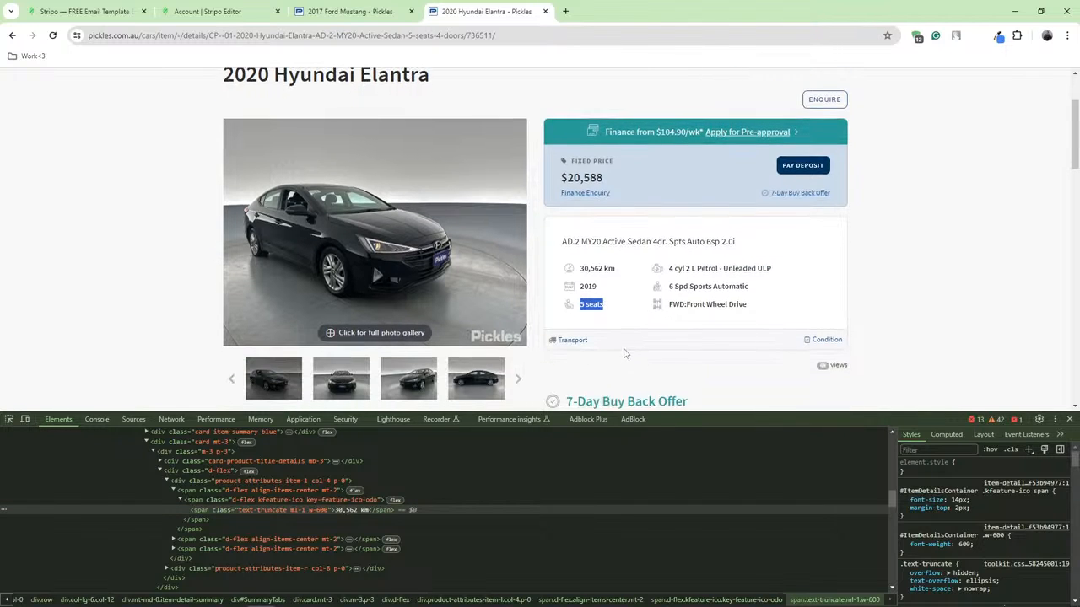
scroll(689, 302, "down", 2)
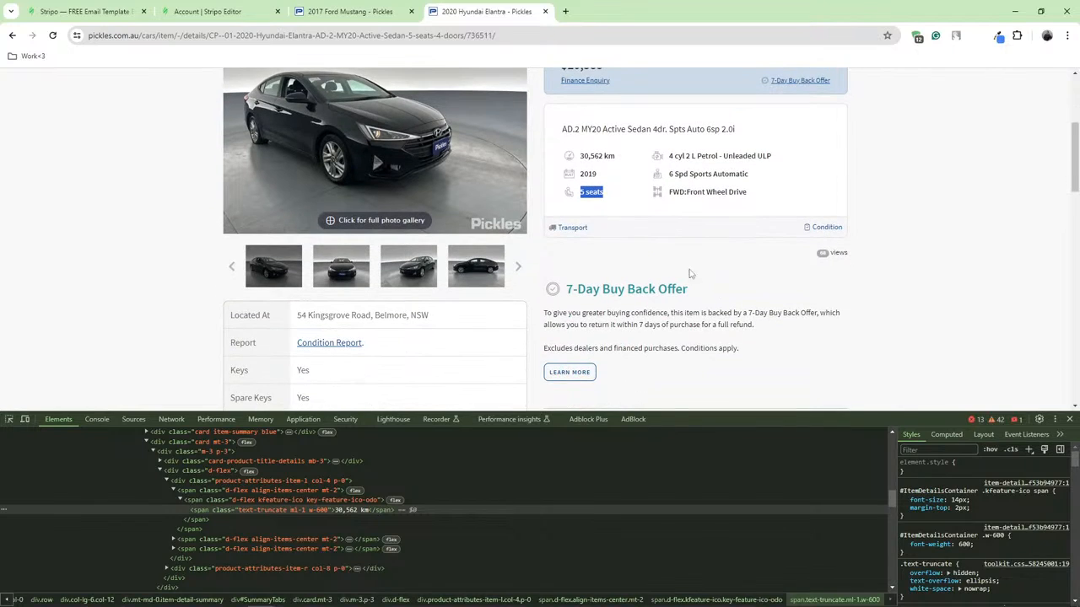
left_click(1058, 418)
left_click(1063, 418)
left_click(1069, 419)
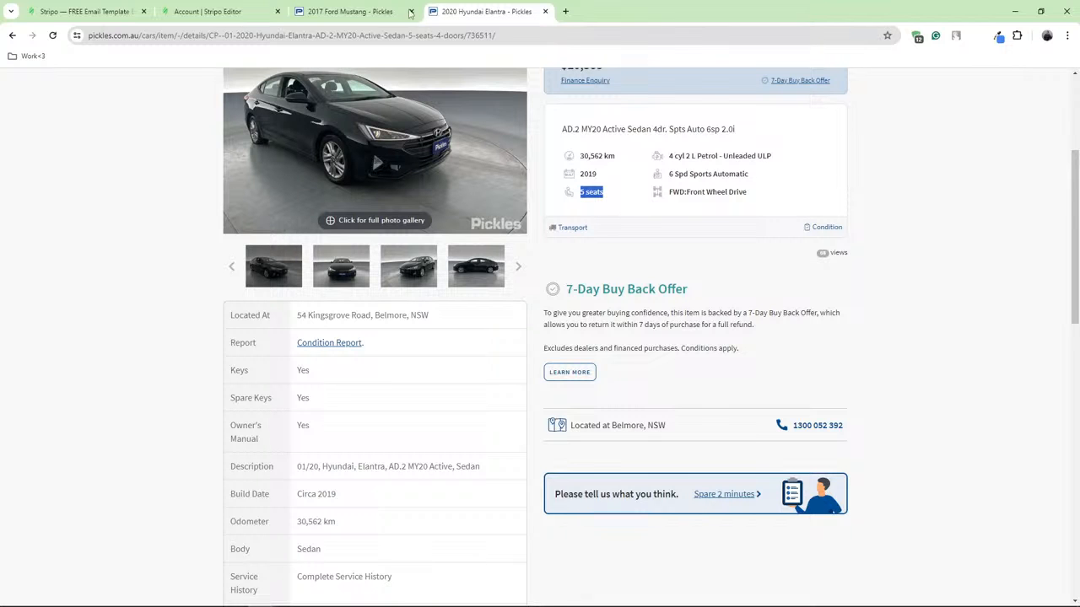
left_click(351, 11)
left_click(207, 11)
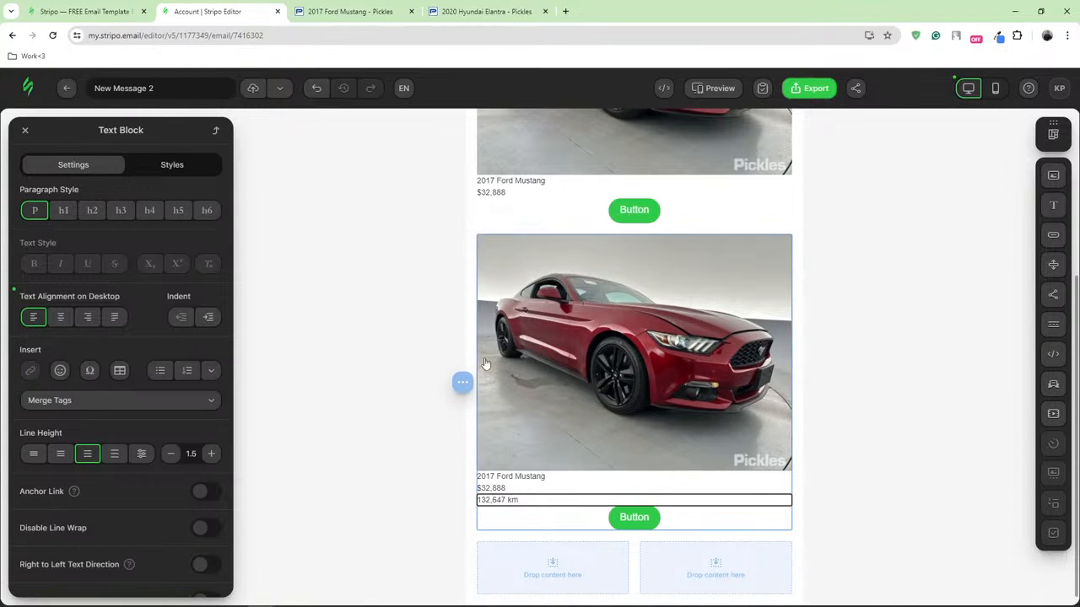
Save the lower Ford Mustang smart container as a module named example
left_click(496, 210)
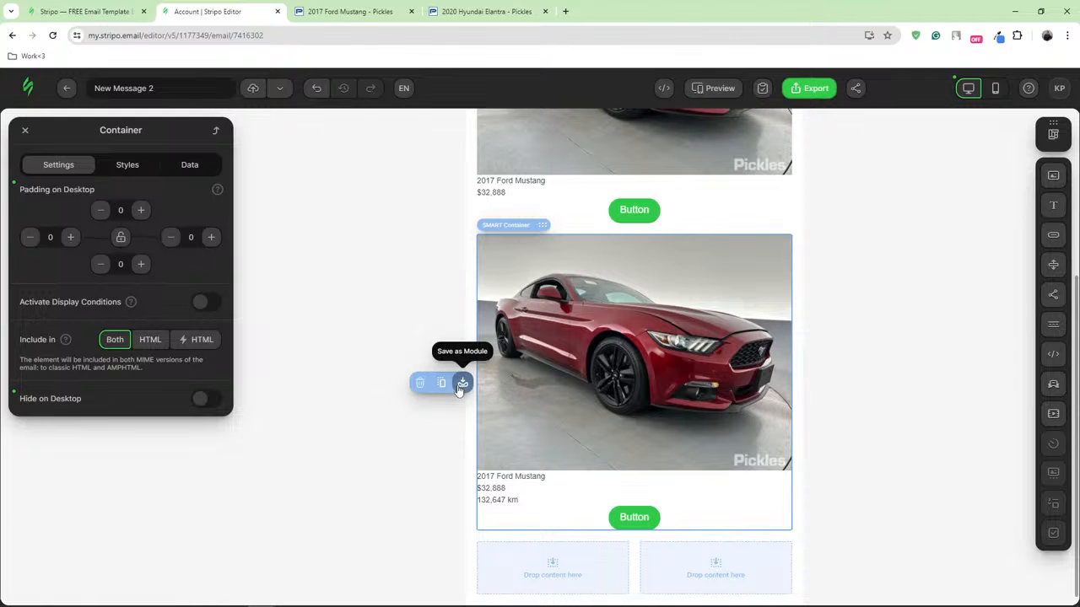
left_click(462, 384)
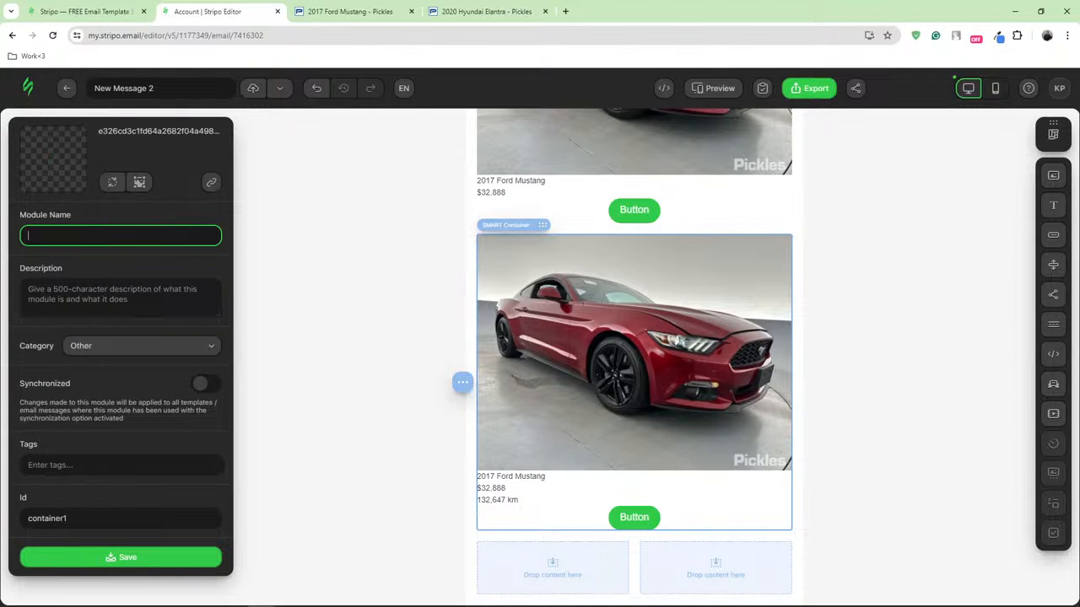
type("example")
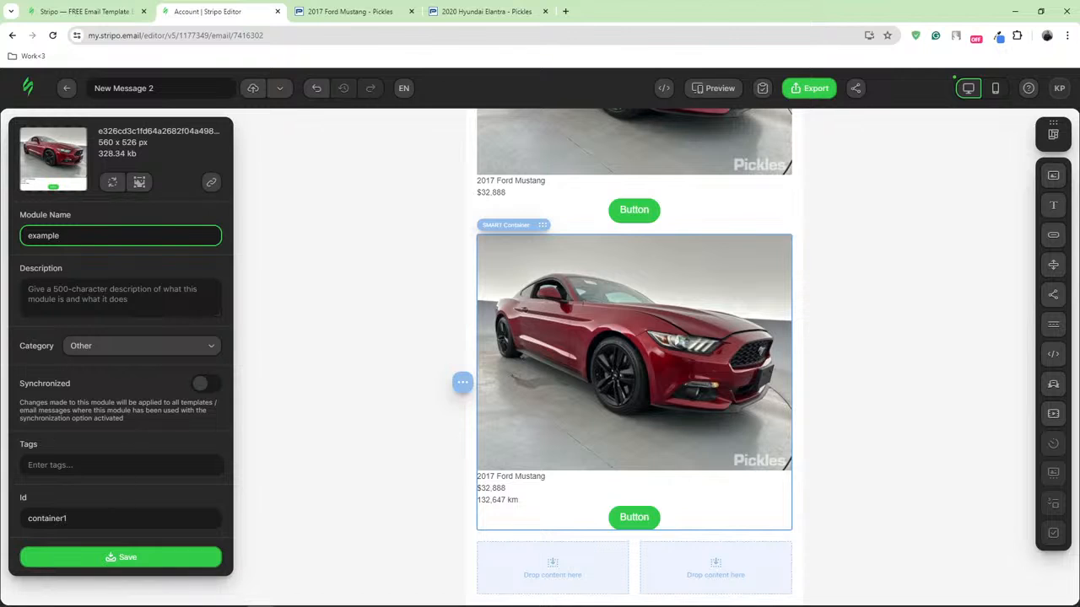
left_click(130, 561)
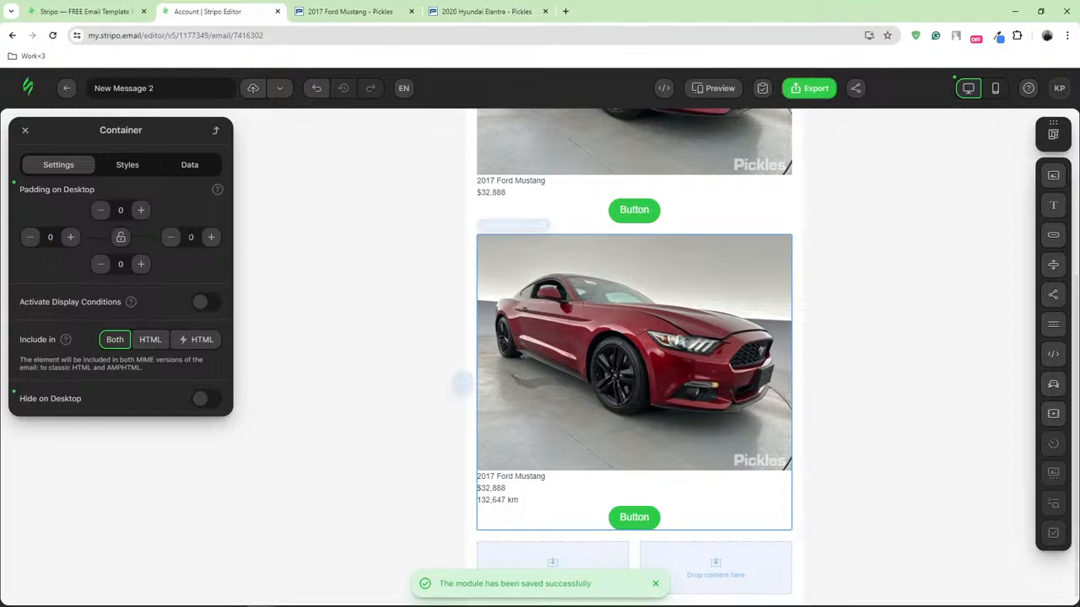
Leave the email and open the pre-built Halloween flowers template in the editor
left_click(27, 85)
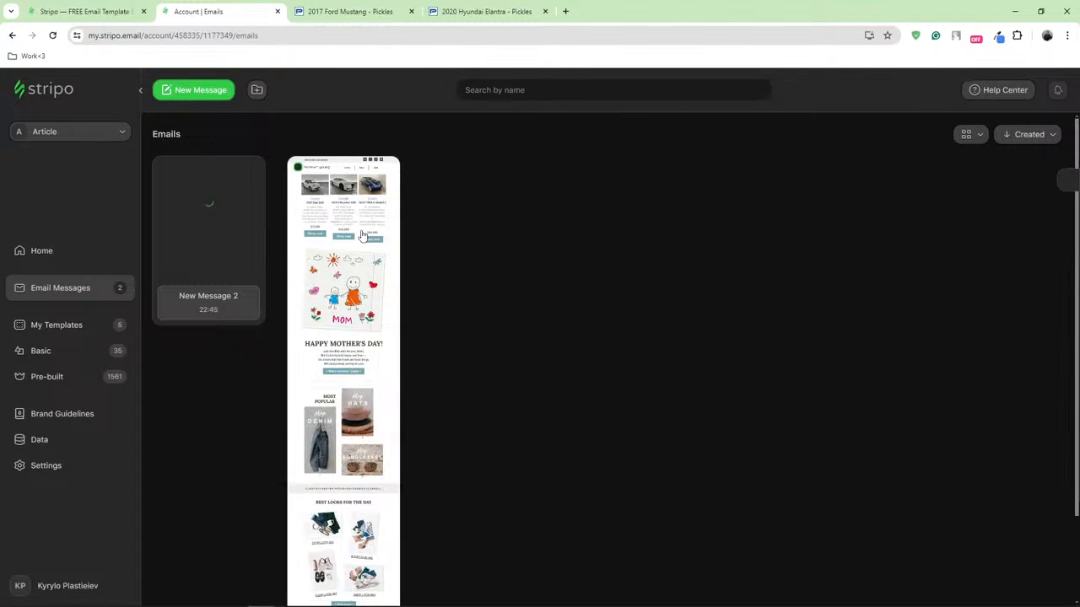
left_click(88, 334)
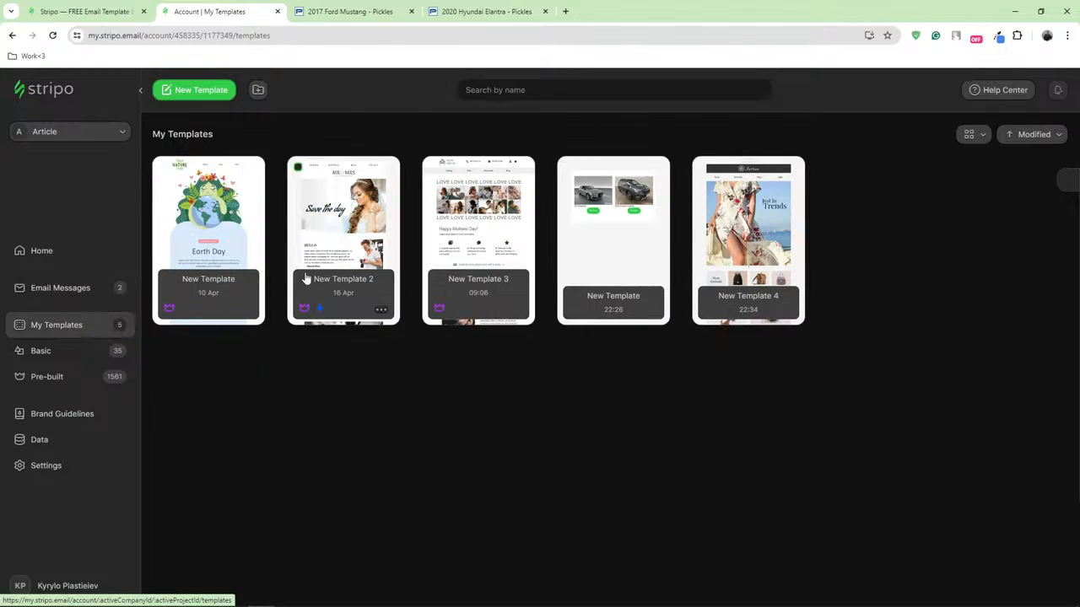
left_click(91, 376)
scroll(679, 356, "down", 3)
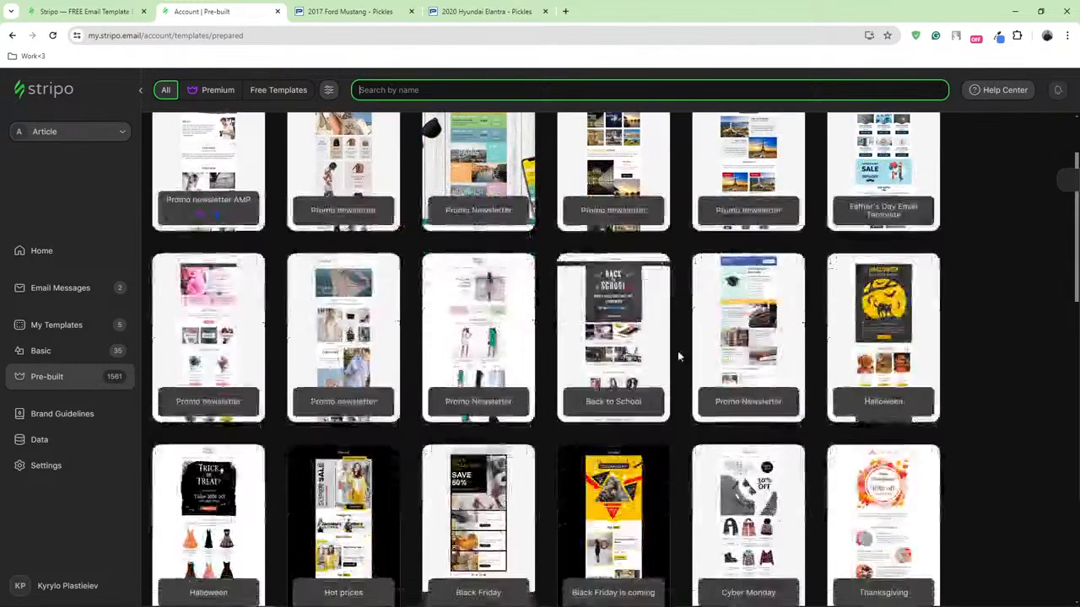
left_click(902, 325)
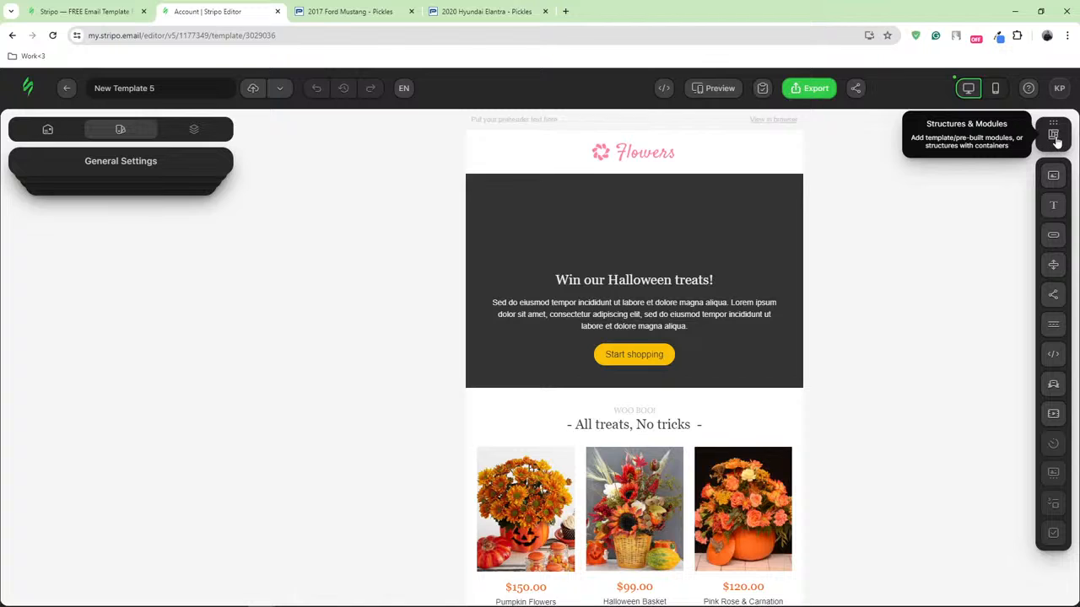
Insert the saved example module below the Start shopping button in the Halloween template
left_click(1052, 139)
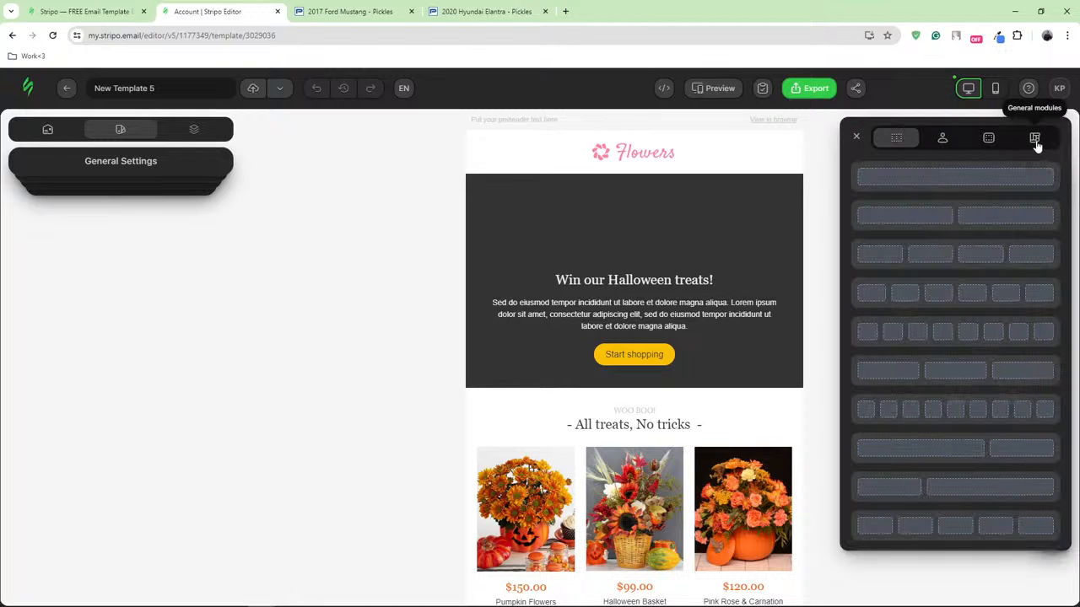
left_click(942, 140)
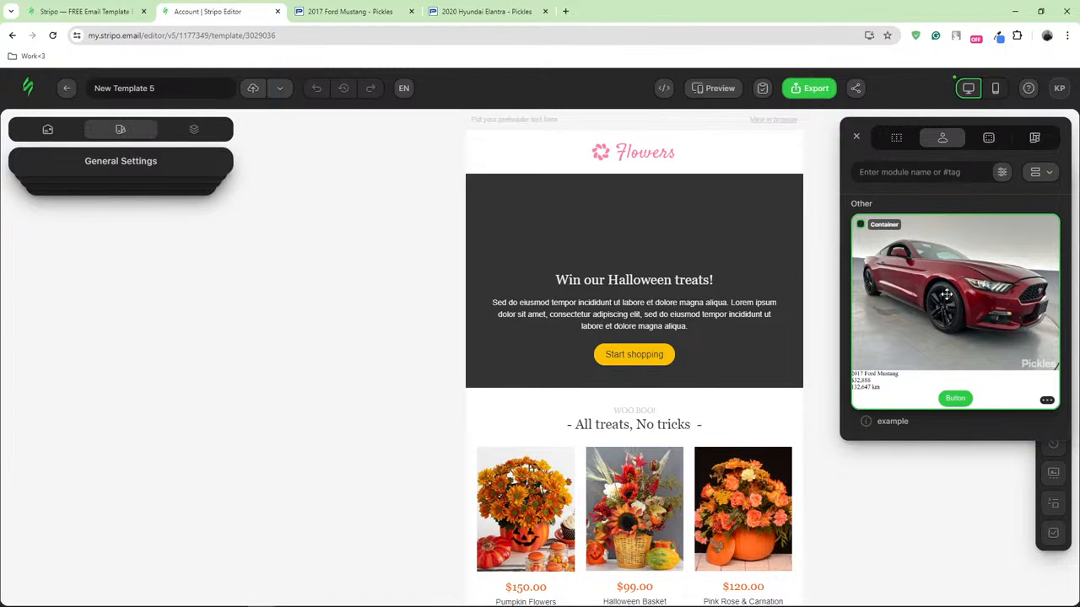
mouse_move(960, 292)
left_mouse_down()
mouse_move(739, 207)
mouse_move(651, 262)
mouse_move(672, 422)
mouse_move(684, 422)
mouse_move(633, 309)
mouse_move(648, 308)
left_mouse_up()
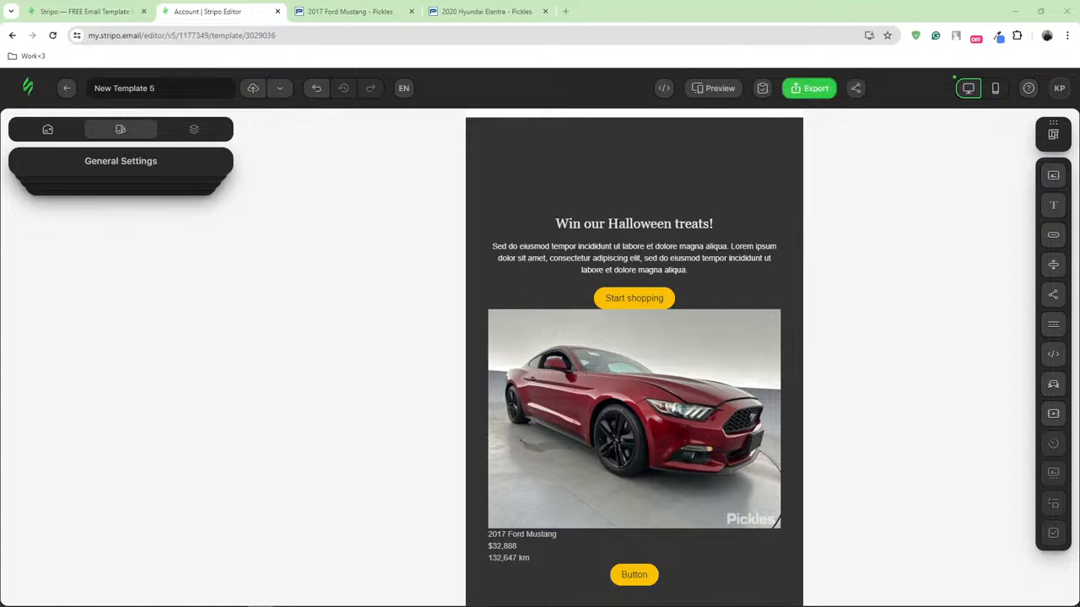
Replace the inserted smart container's data link with the Pickles 2020 Honda HR-V page URL and fetch its data
left_click(677, 374)
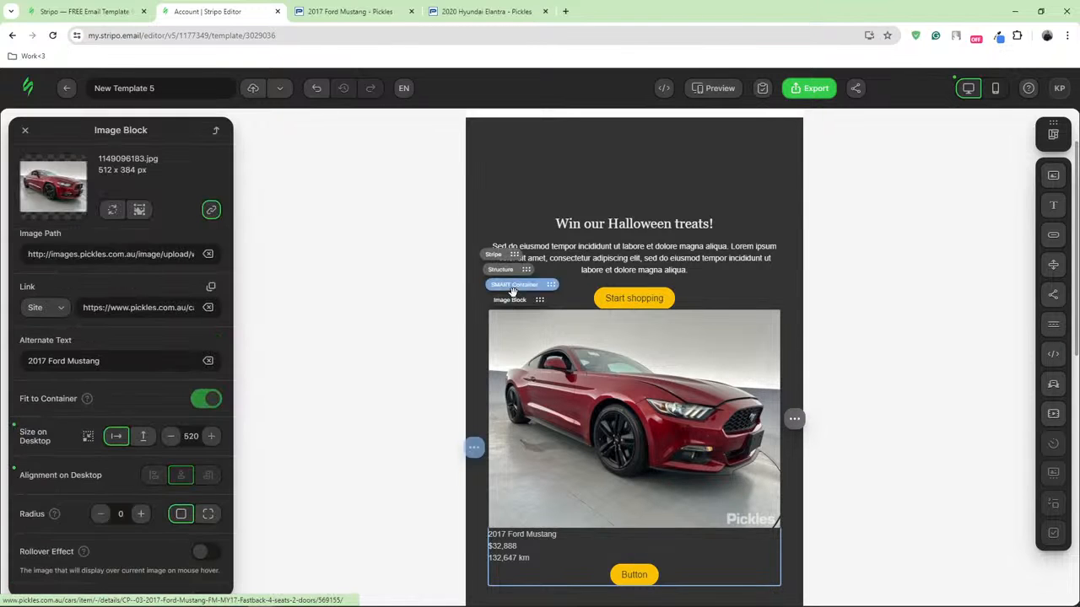
left_click(512, 284)
left_click(192, 165)
triple_click(117, 205)
key("ctrl+v")
left_click(194, 240)
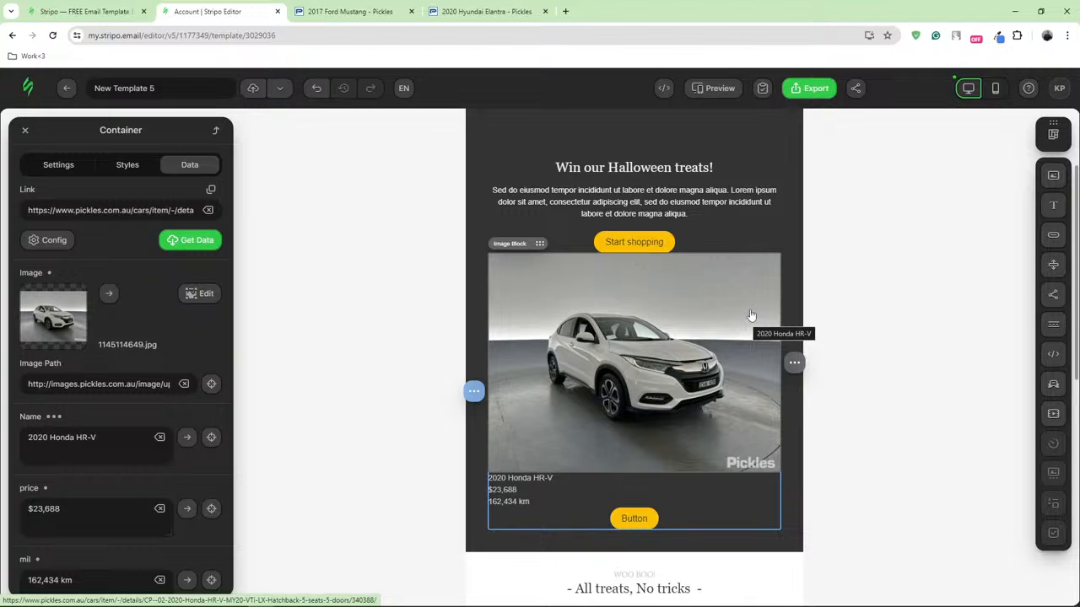
Center the Honda HR-V card's name, price and mileage text blocks
mouse_move(474, 391)
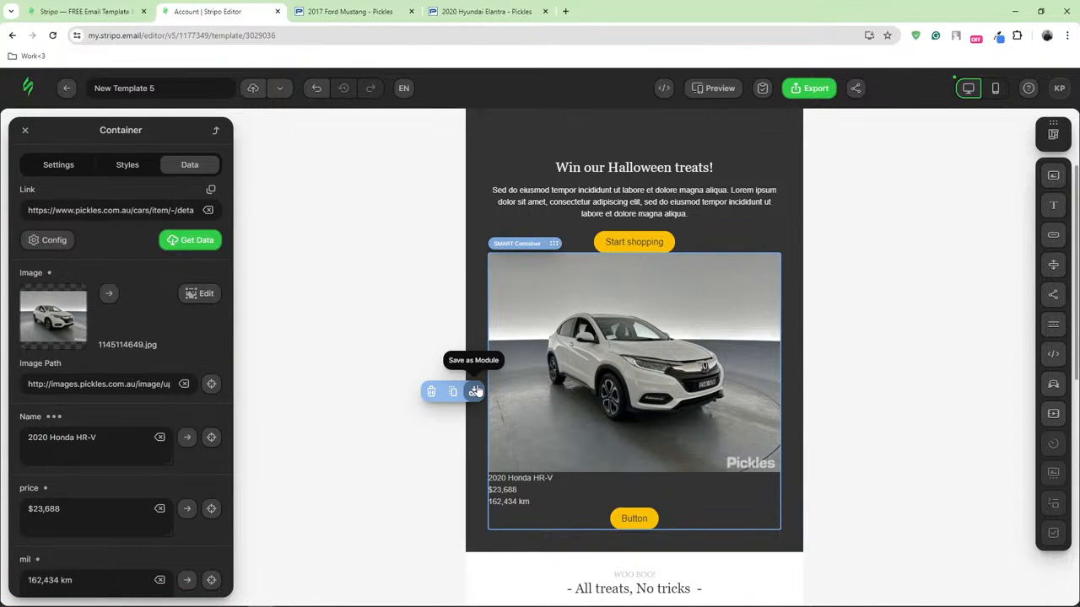
left_click(582, 478)
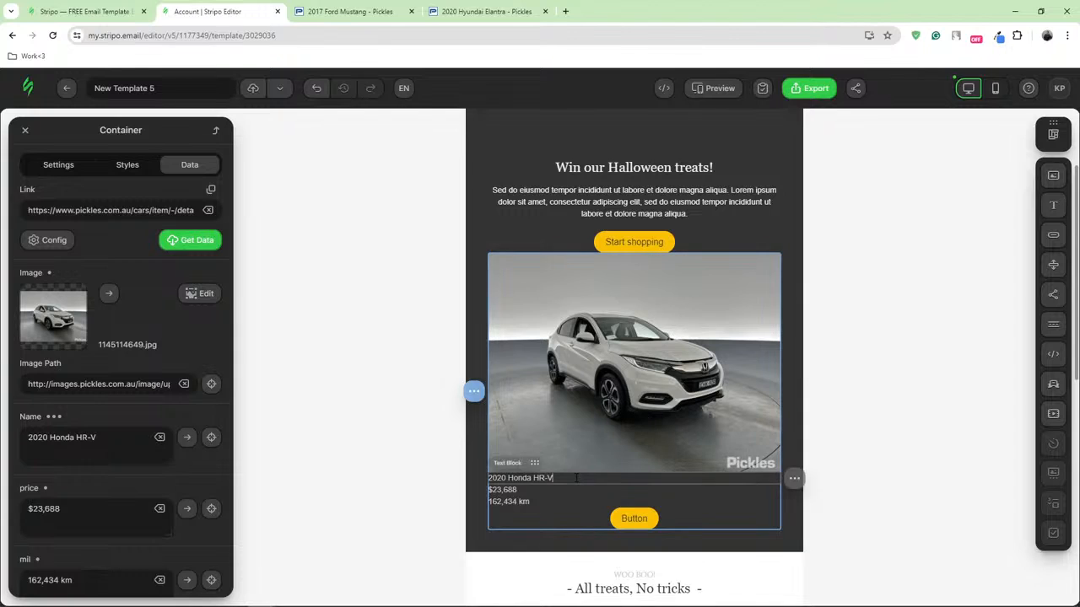
left_click(62, 318)
key("Down")
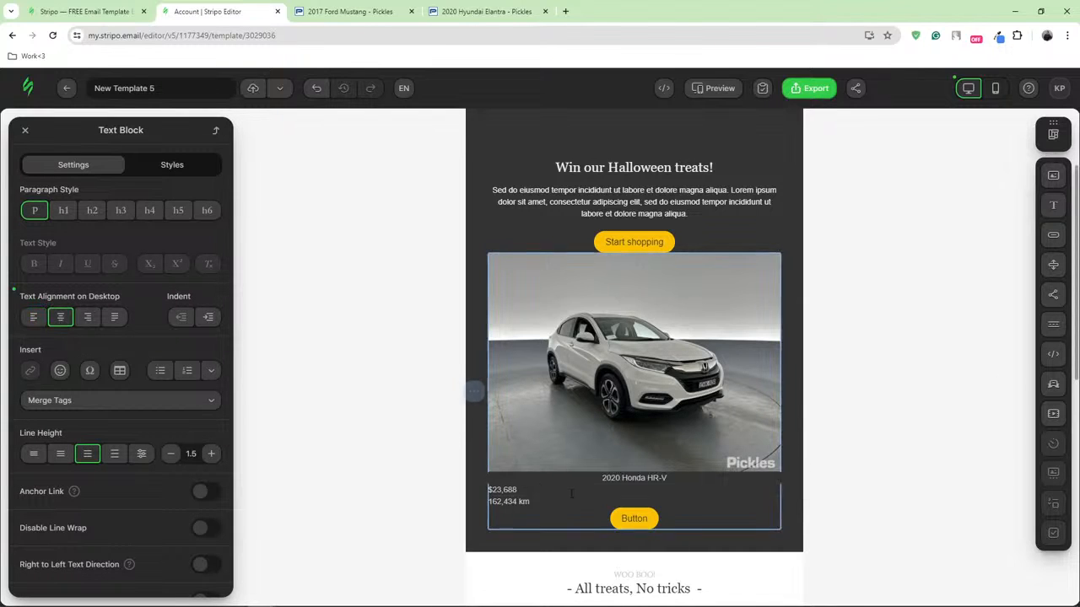
left_click(61, 317)
double_click(636, 490)
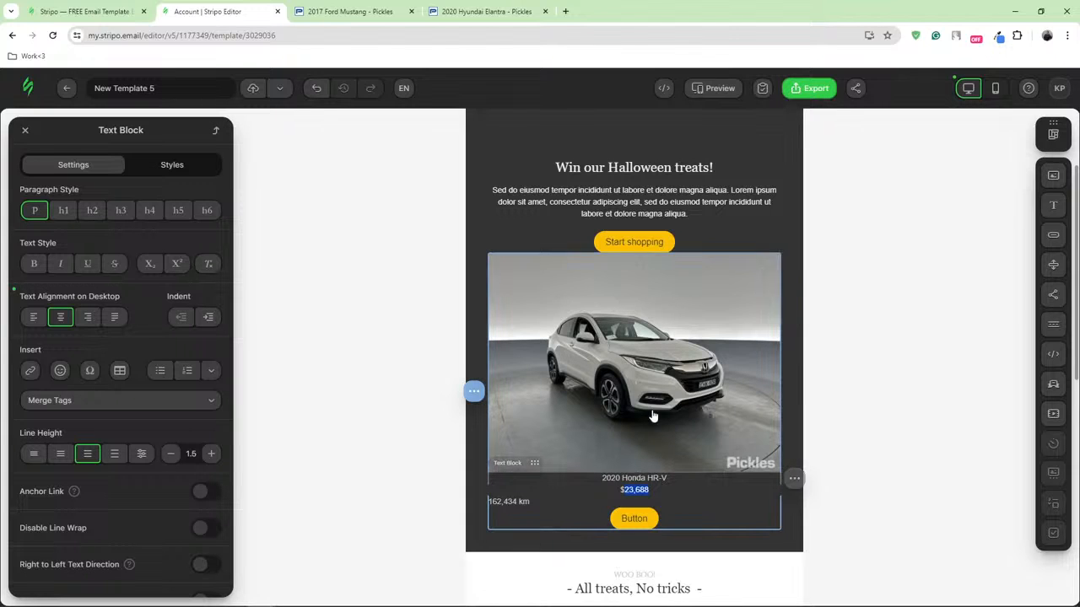
left_click(544, 329)
left_click(557, 501)
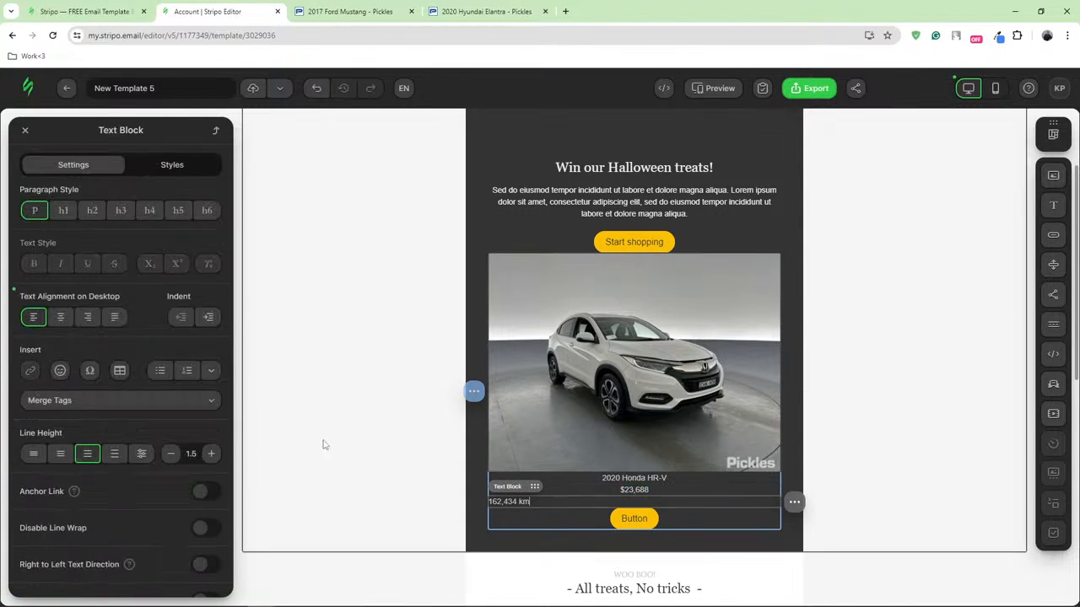
left_click(60, 317)
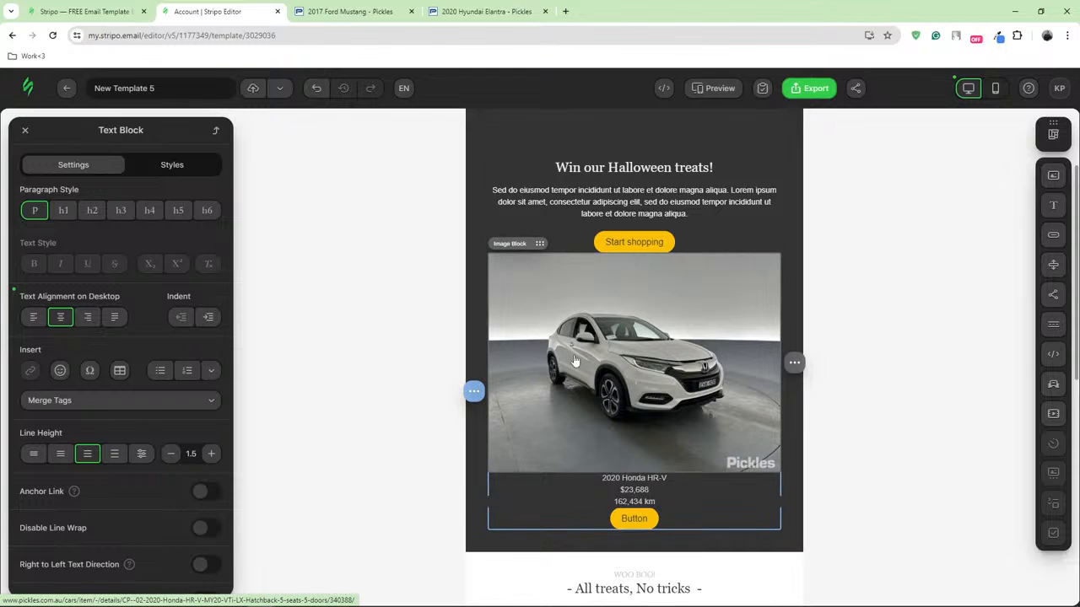
Switch to the Stripo website's homepage
left_click(746, 184)
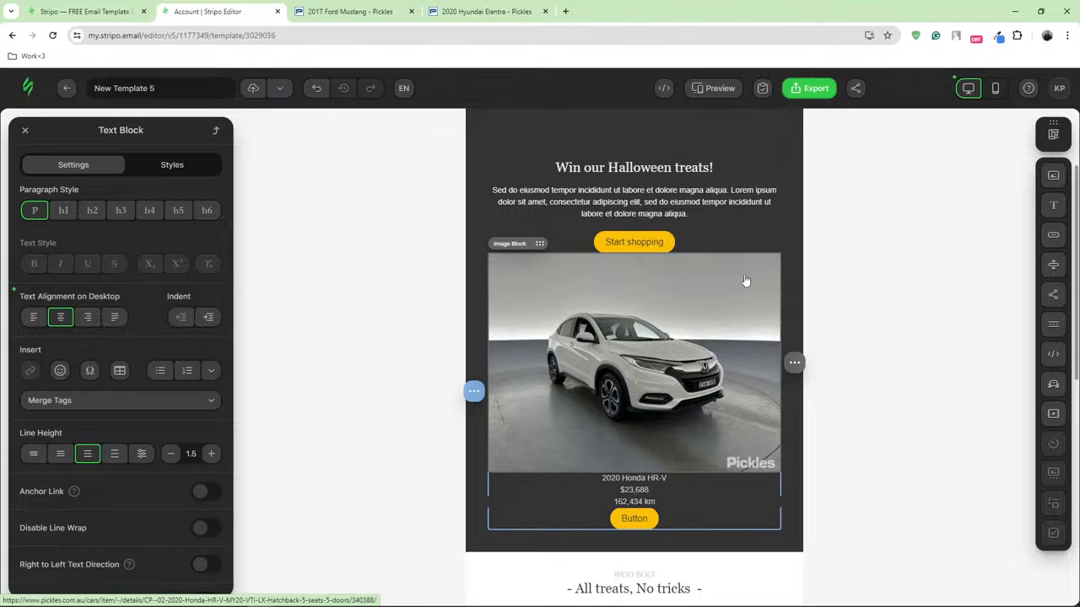
left_click(104, 13)
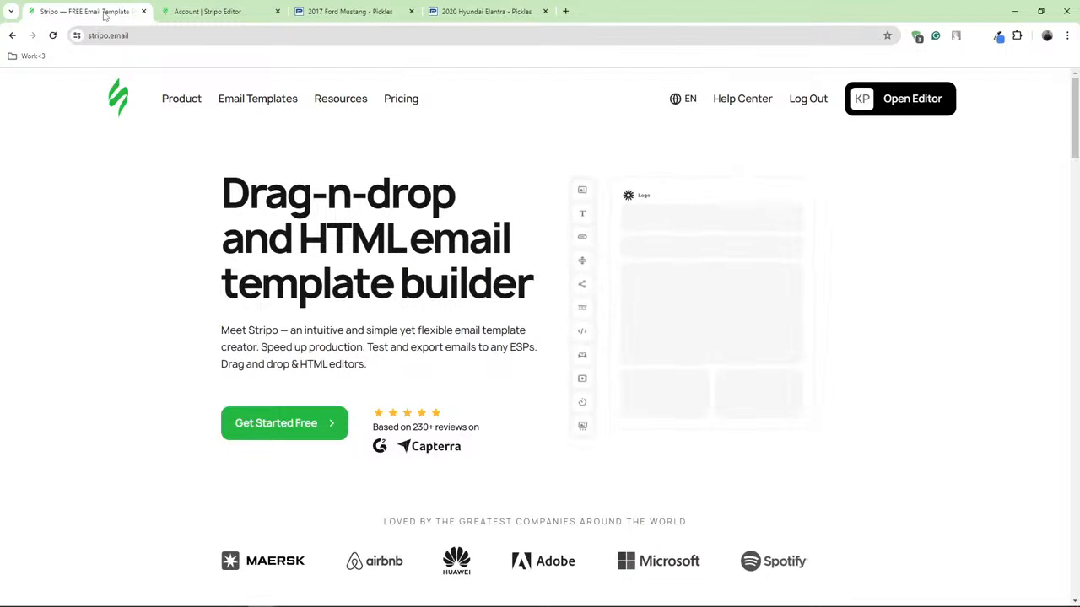